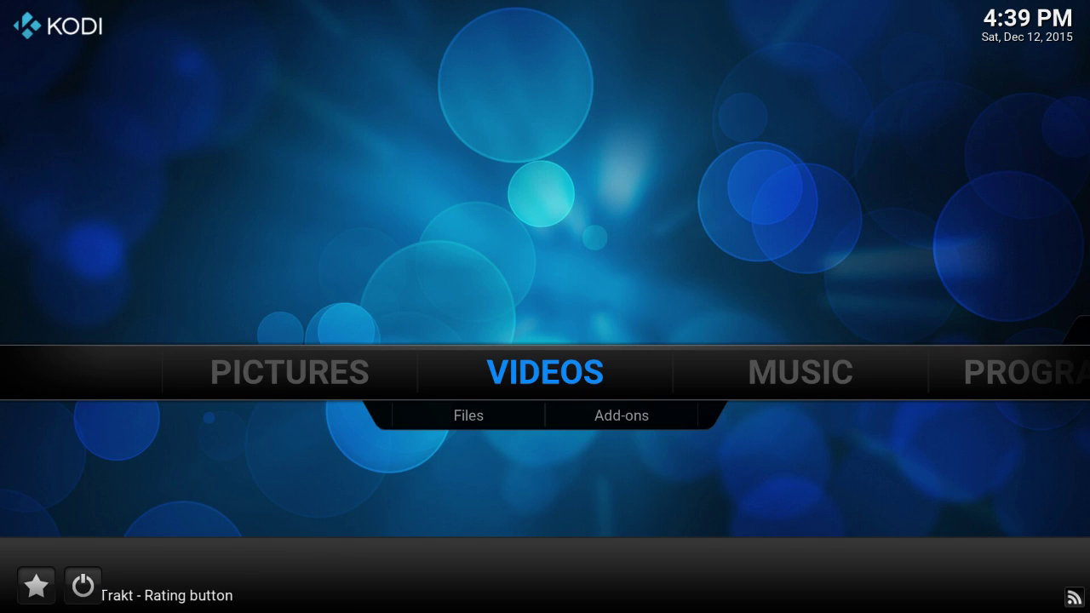
Step: Open Kodi's File manager from the System submenu to list sources like .dextertv, .King and .noobs
key("Right")
key("Right")
key("Right")
key("Down")
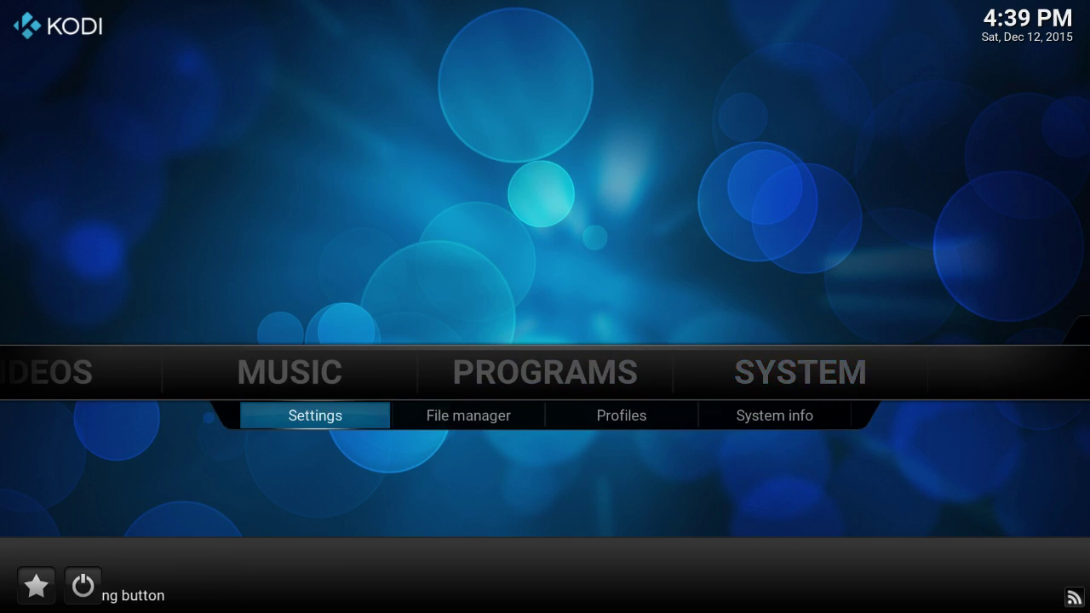
key("Right")
key("Return")
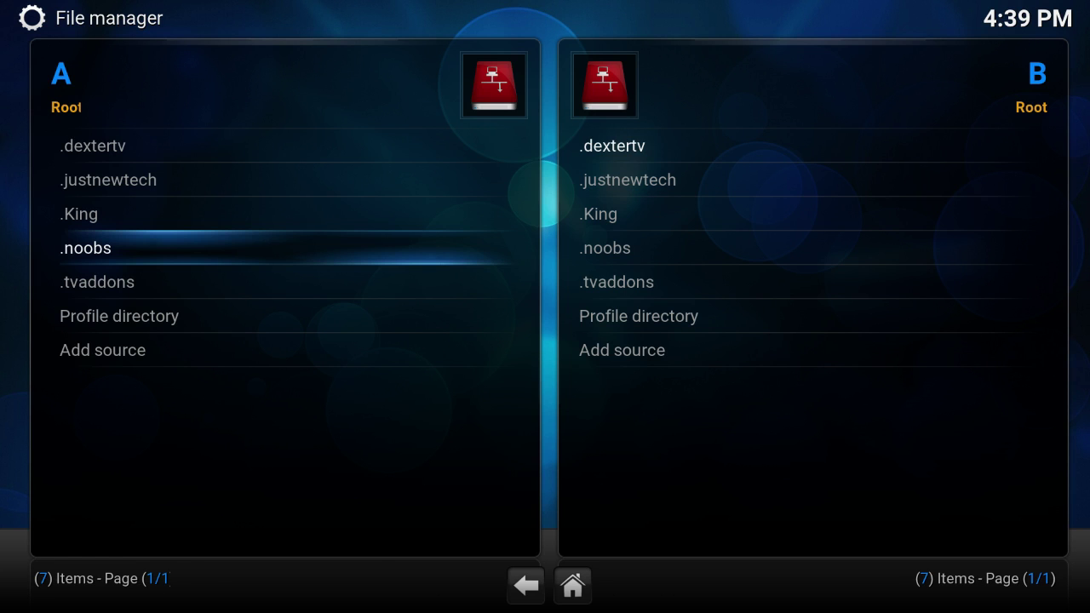
key("Up")
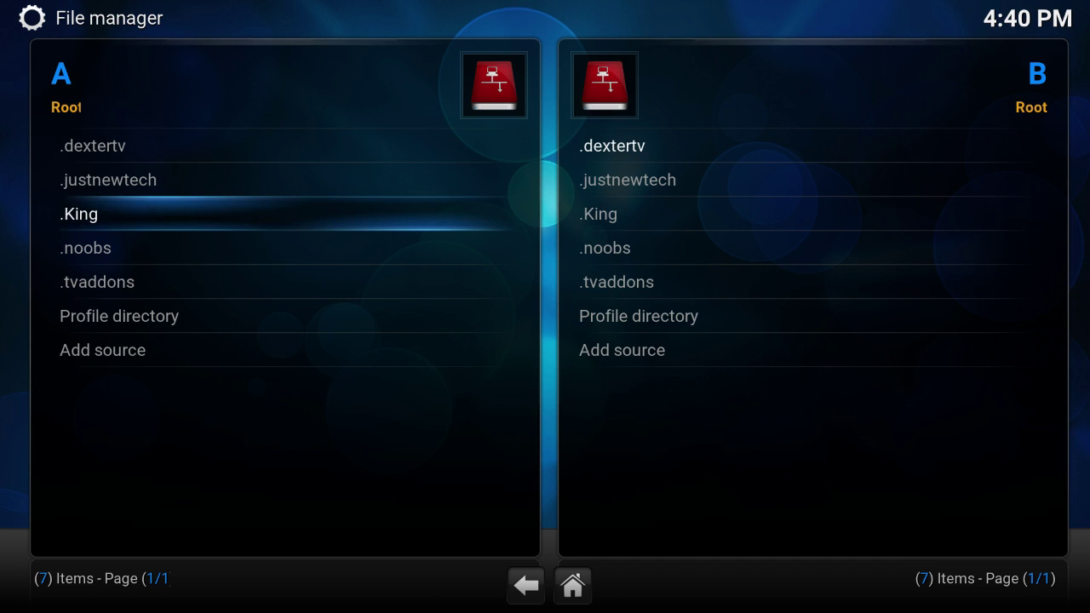
key("c")
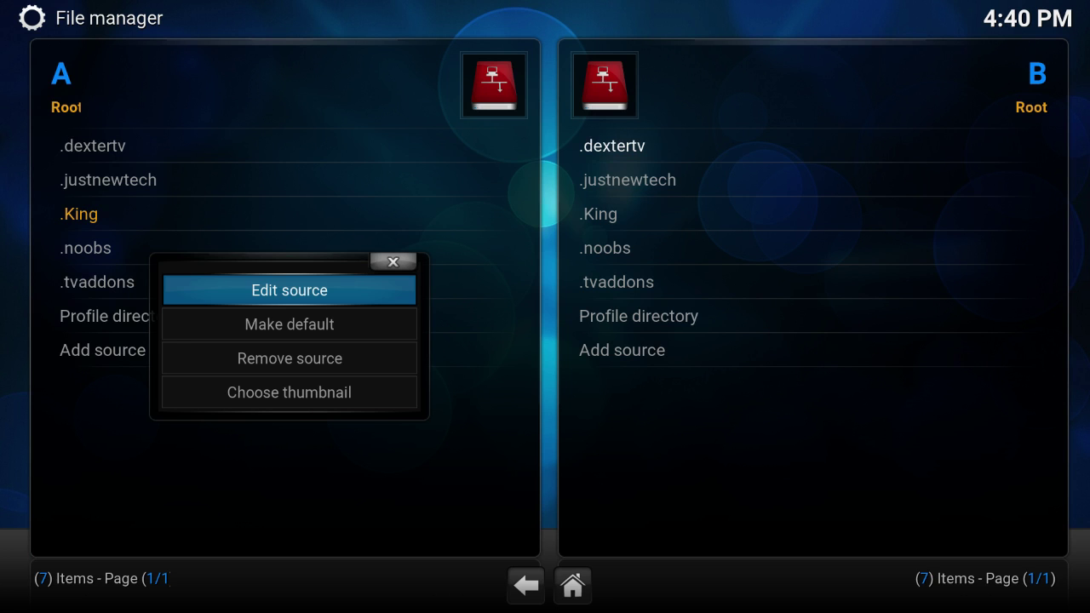
key("Return")
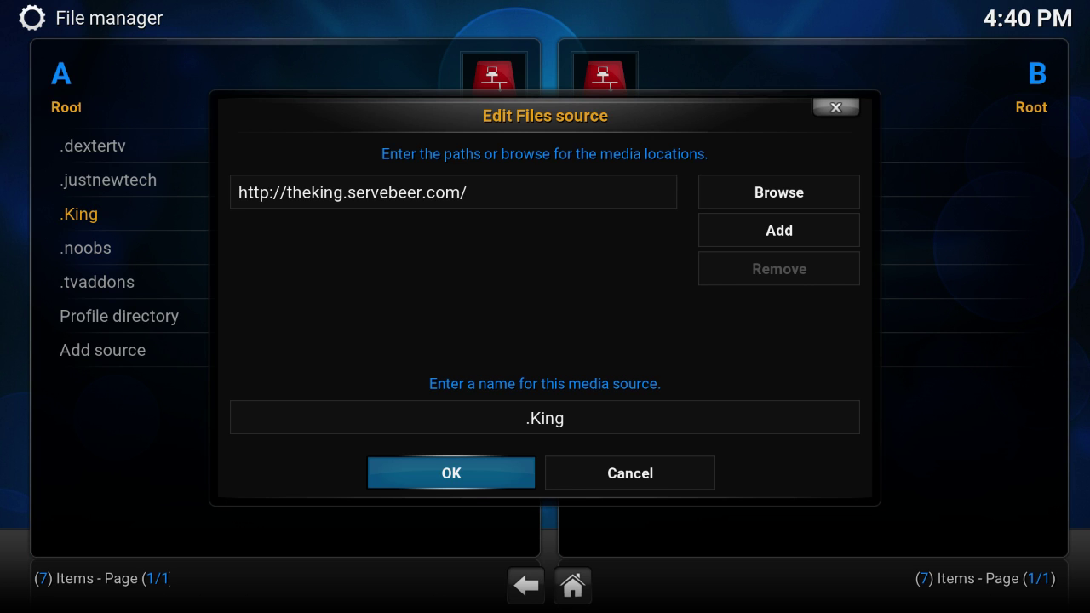
key("Return")
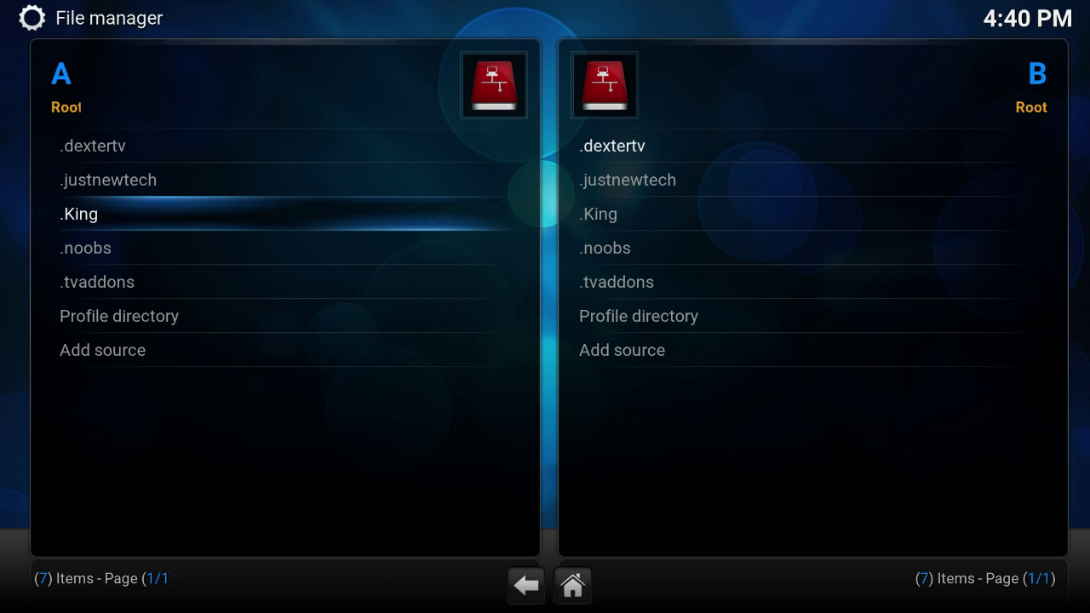
key("Down")
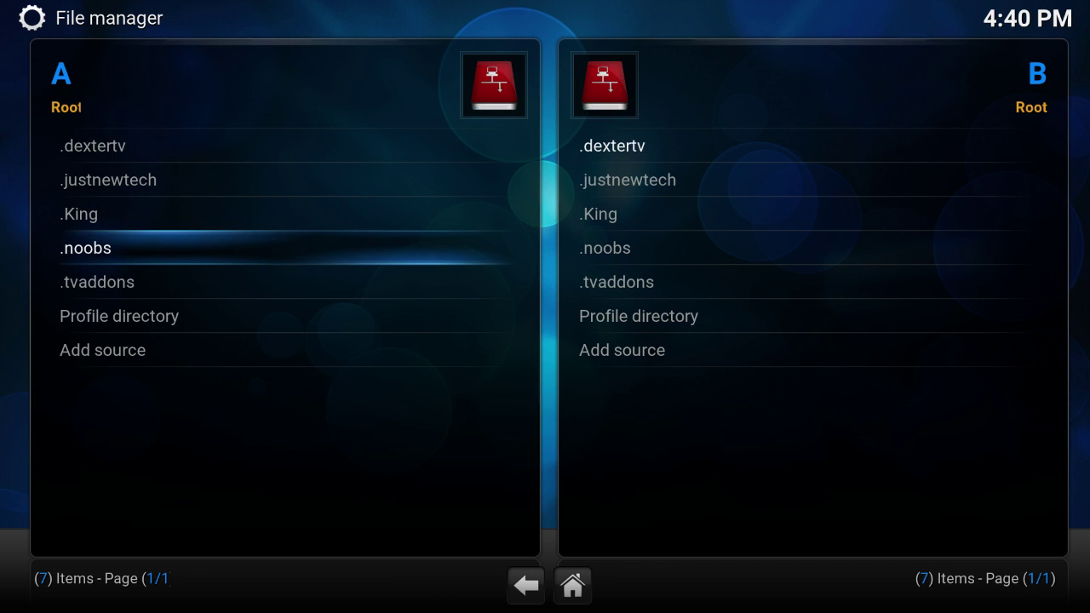
key("c")
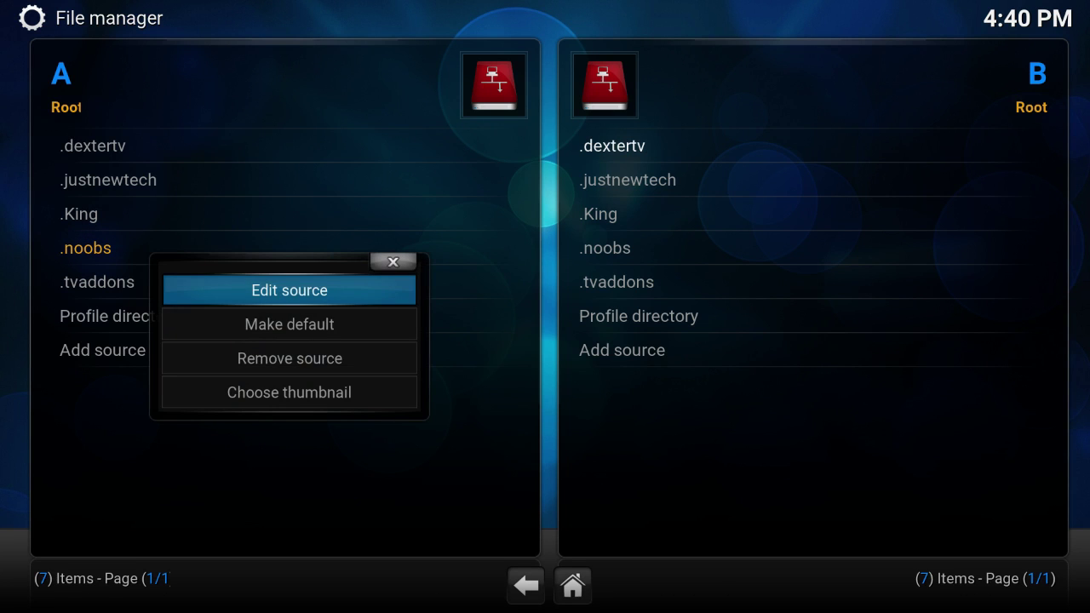
key("Return")
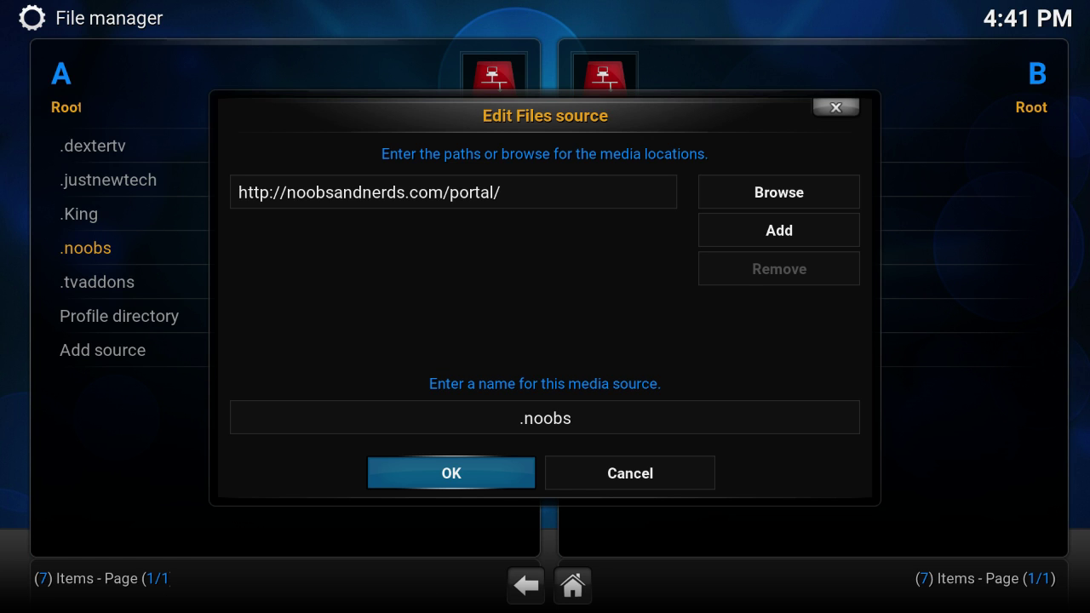
key("Return")
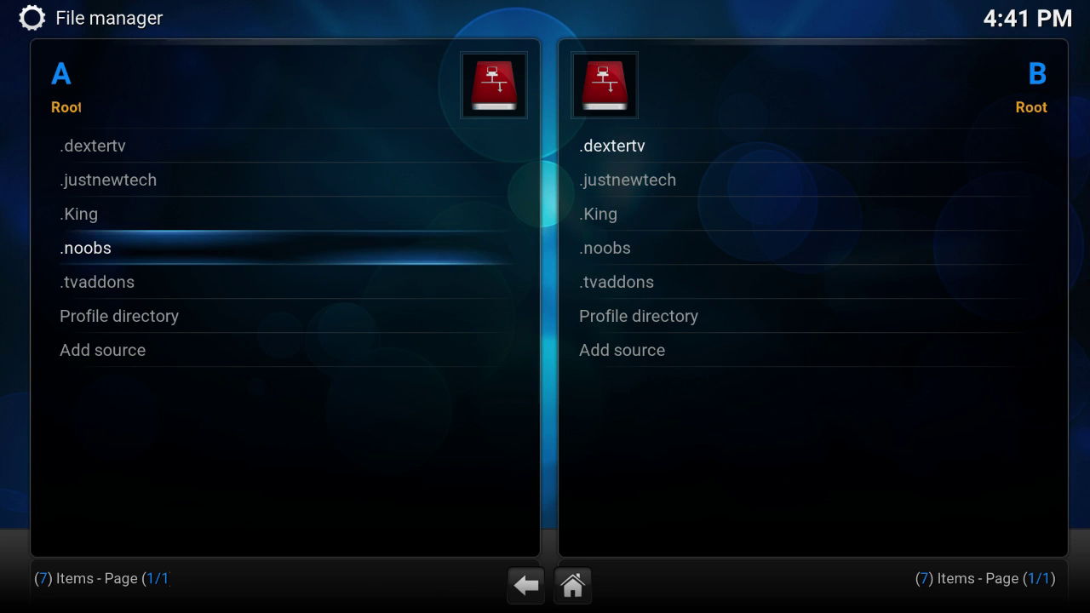
Step: Go home, open Settings and look over installed repositories such as MetalKettles Addon Repository
key("Escape")
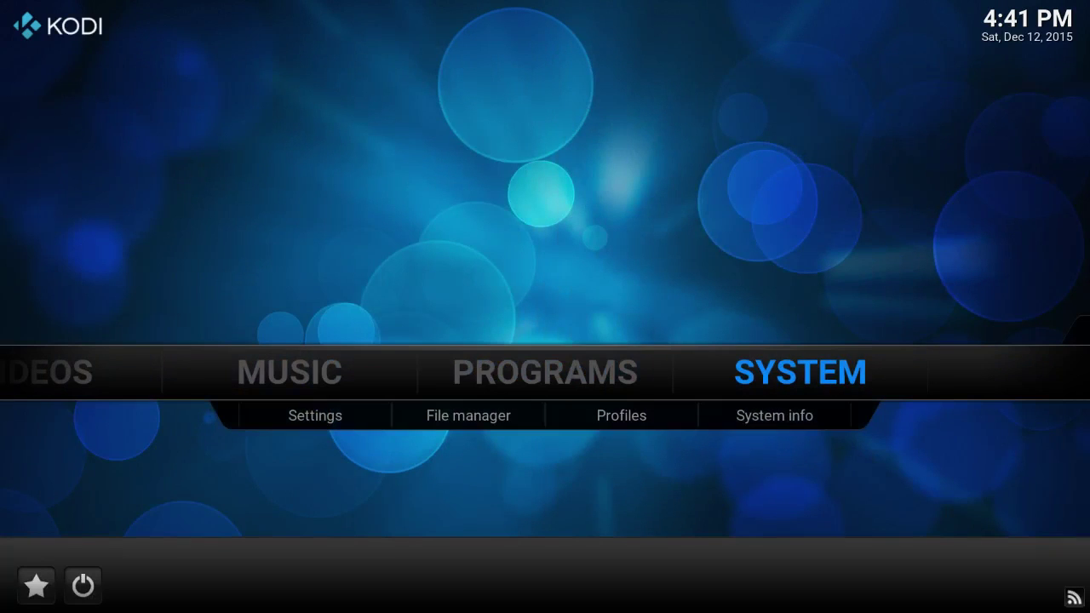
key("Return")
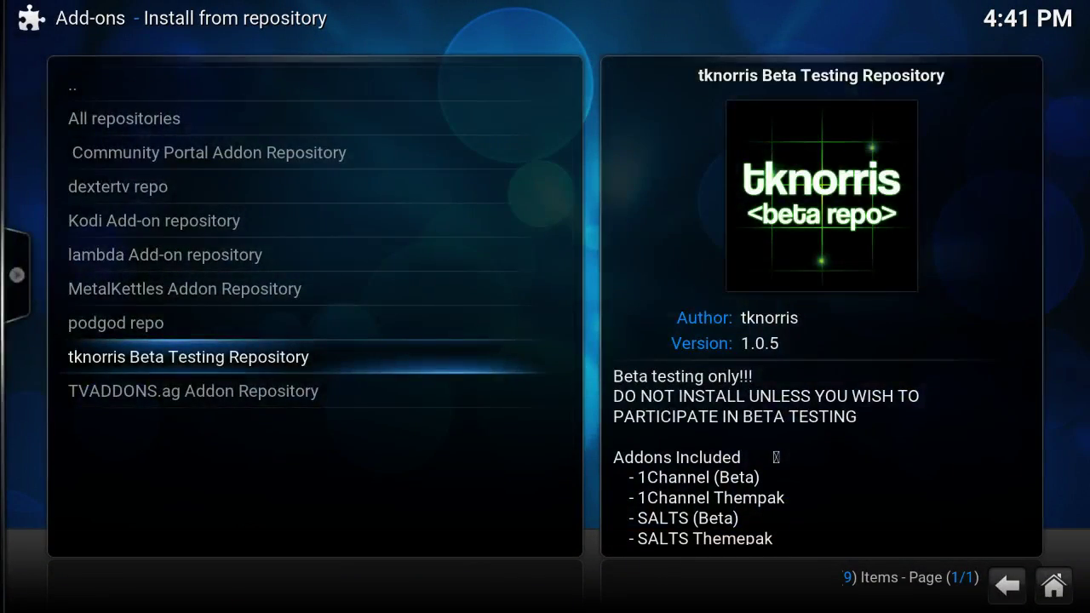
left_click(185, 288)
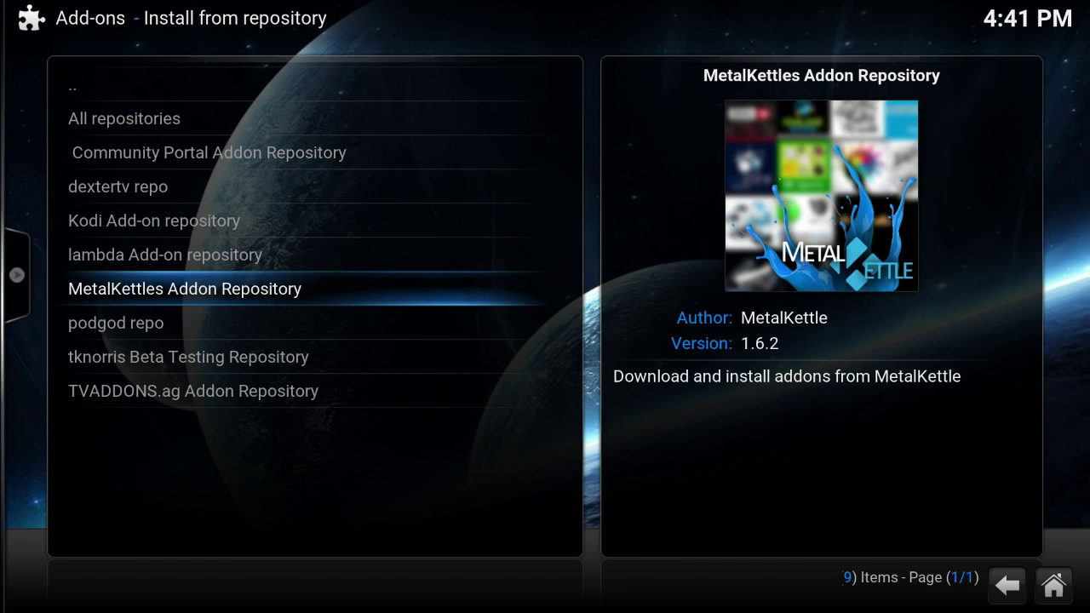
key("Up")
key("Up")
key("Up")
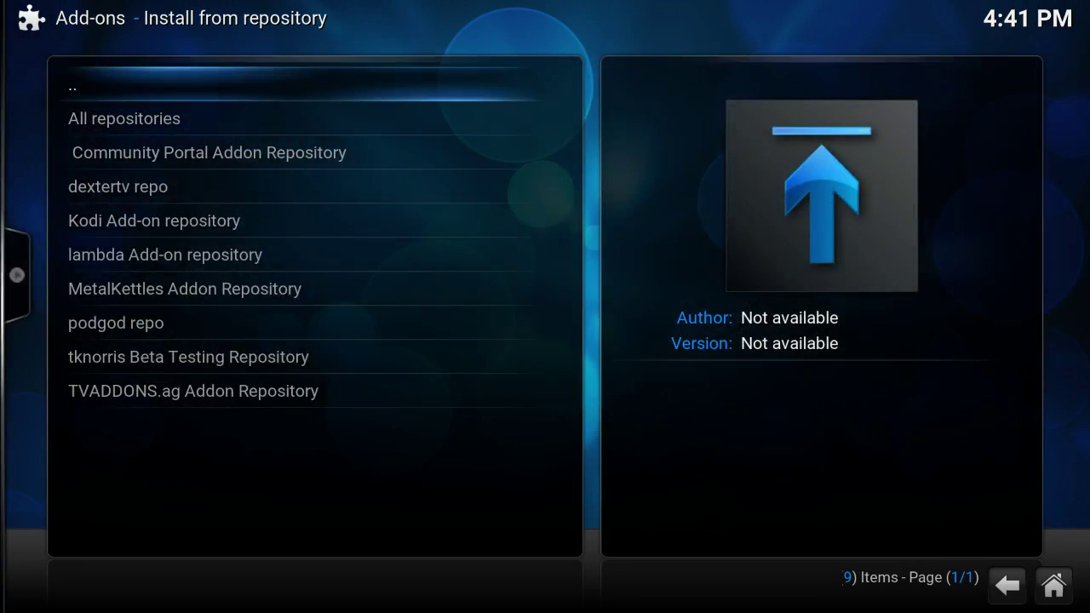
Step: Install repository.dextertv.zip from the .dextertv source using Install from zip file
key("Return")
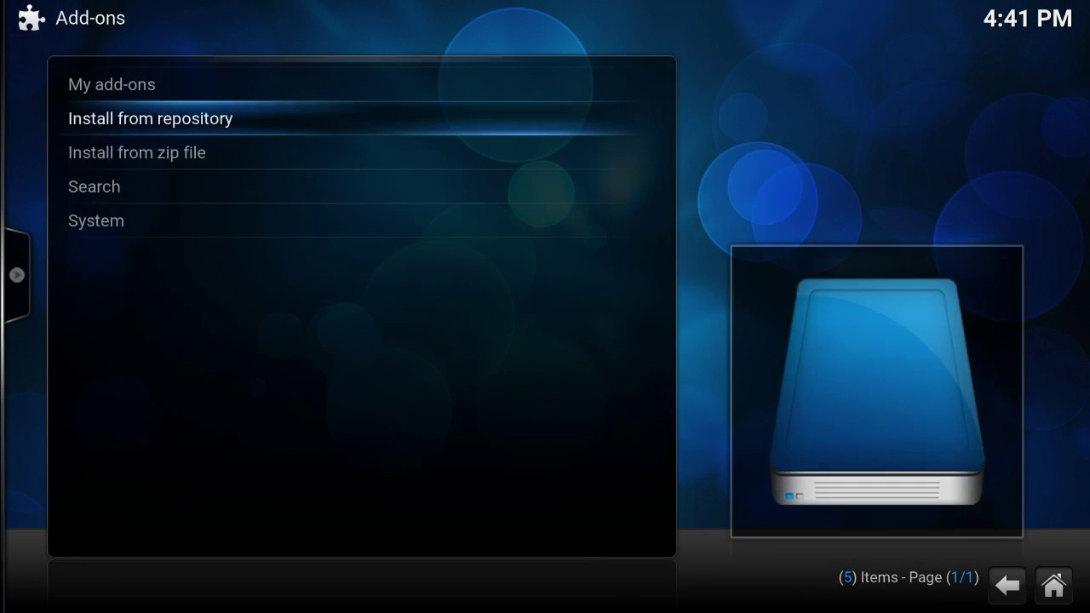
key("Down")
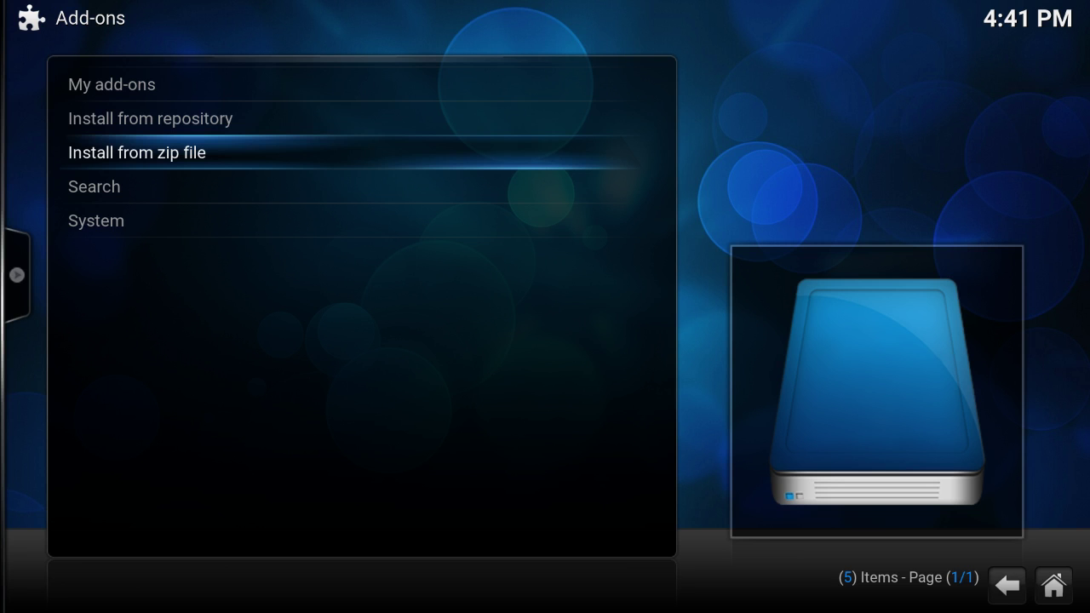
key("Return")
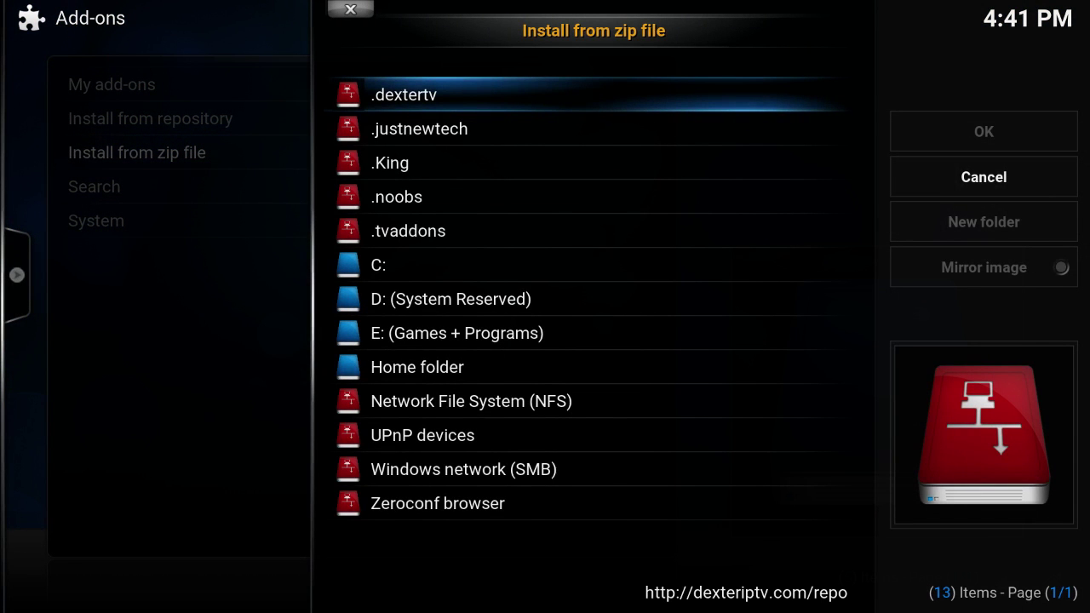
key("Return")
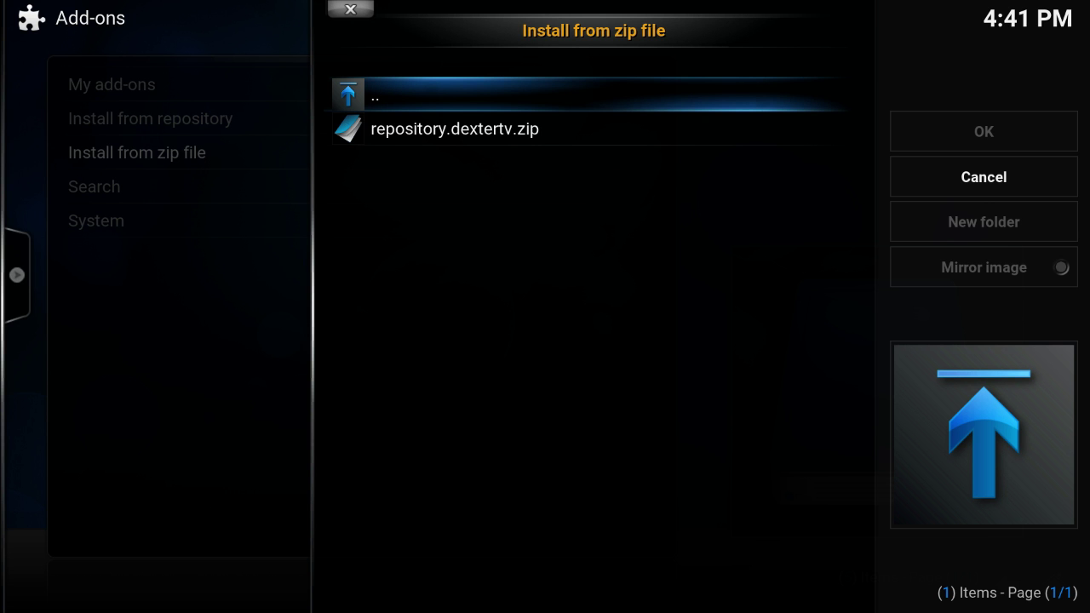
key("Down")
key("Return")
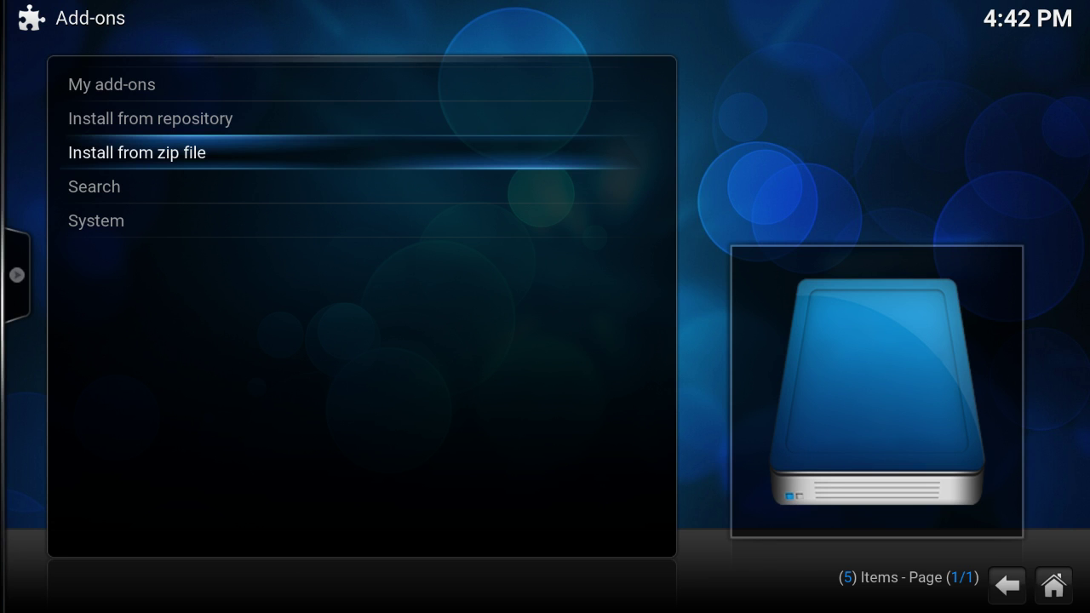
Step: Install repository.tknorris.beta-1.0.4.zip from the .justnewtech repositories folder
key("Return")
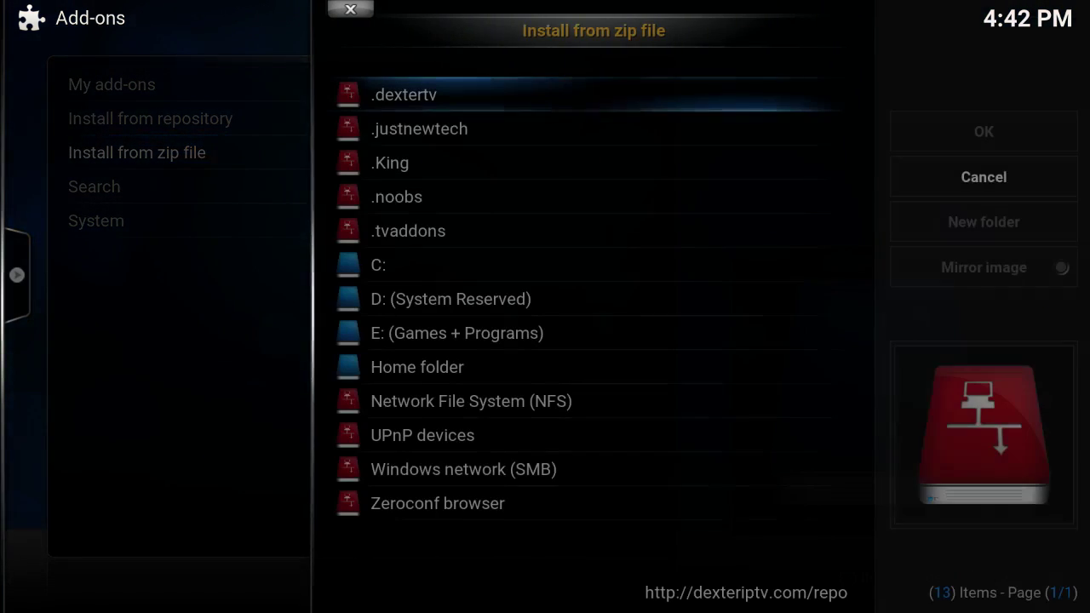
key("Down")
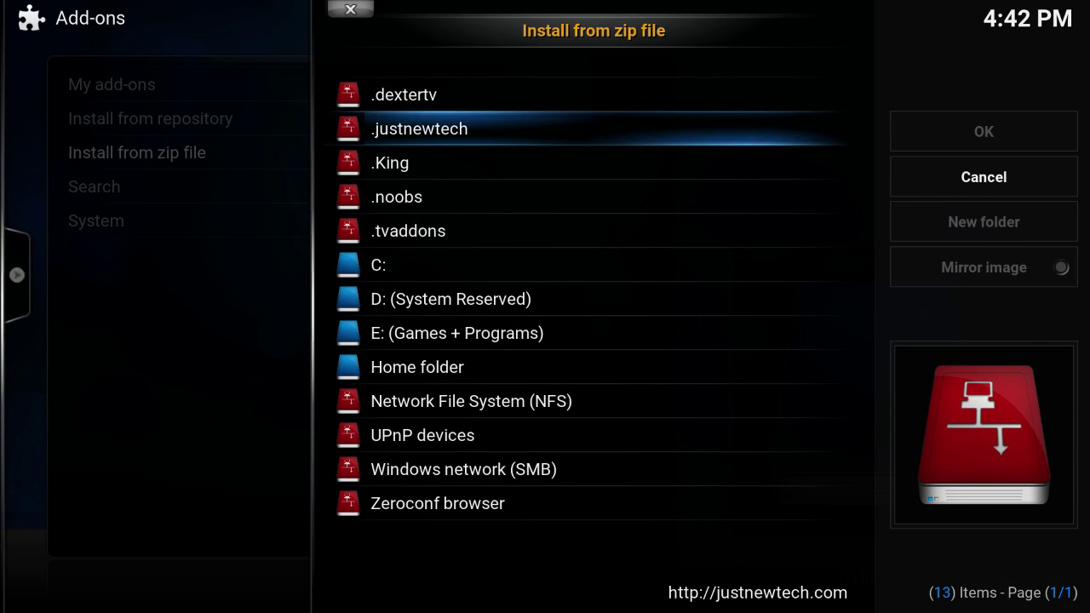
key("Return")
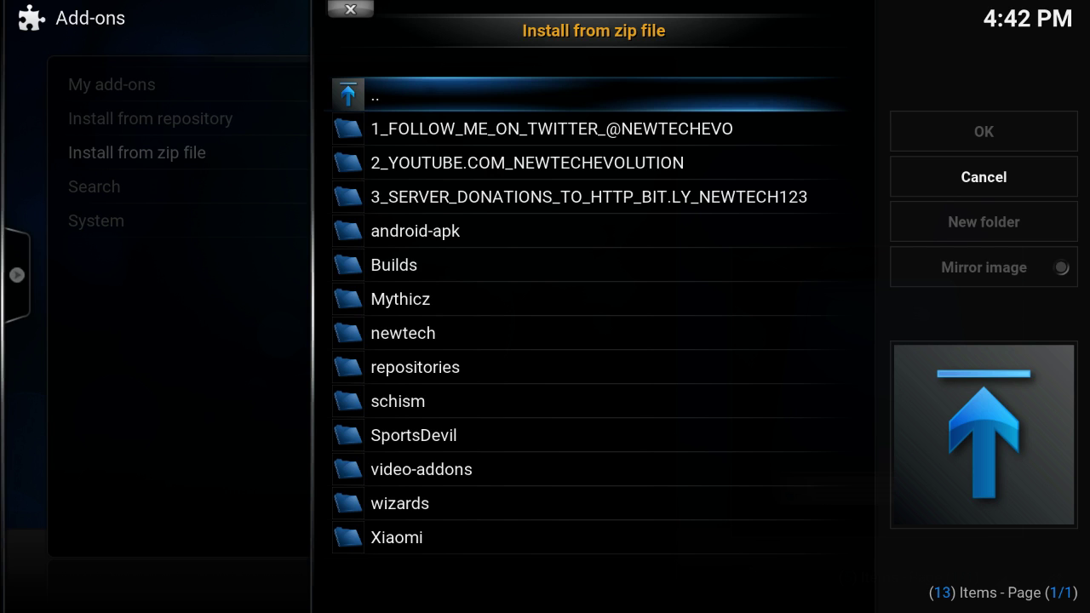
key("Down")
key("Down")
key("Down")
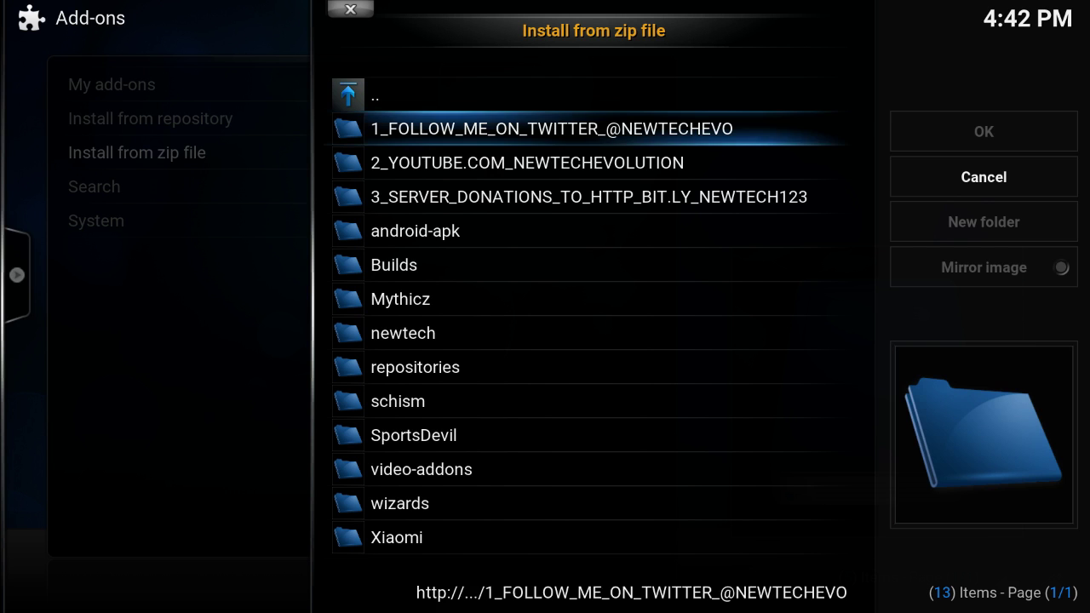
key("Down")
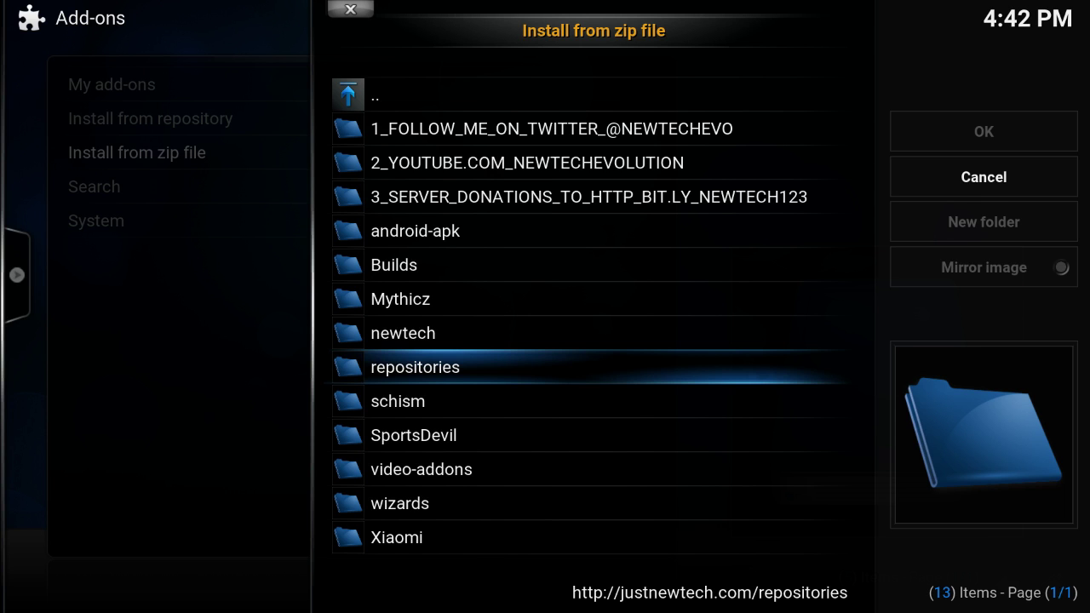
key("Return")
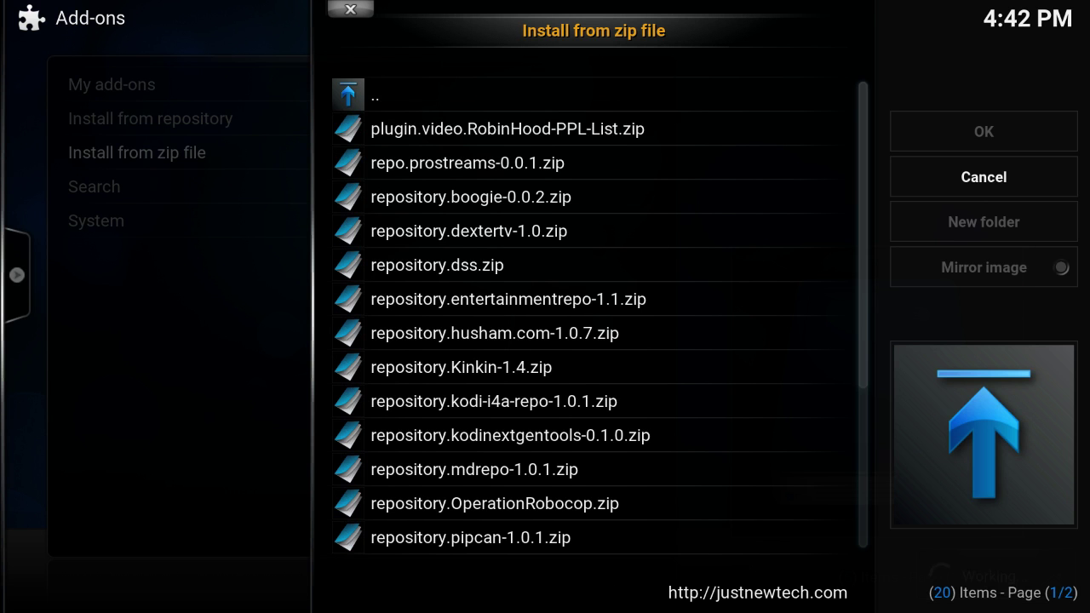
key("Down")
key("Down")
key("Down")
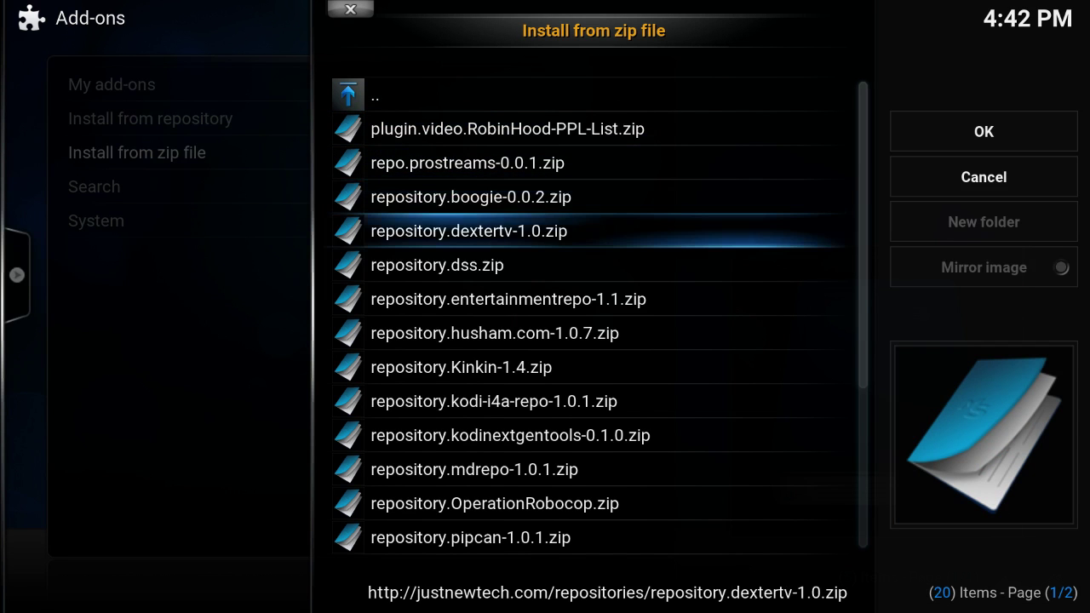
key("Down")
key("Down")
key("Down")
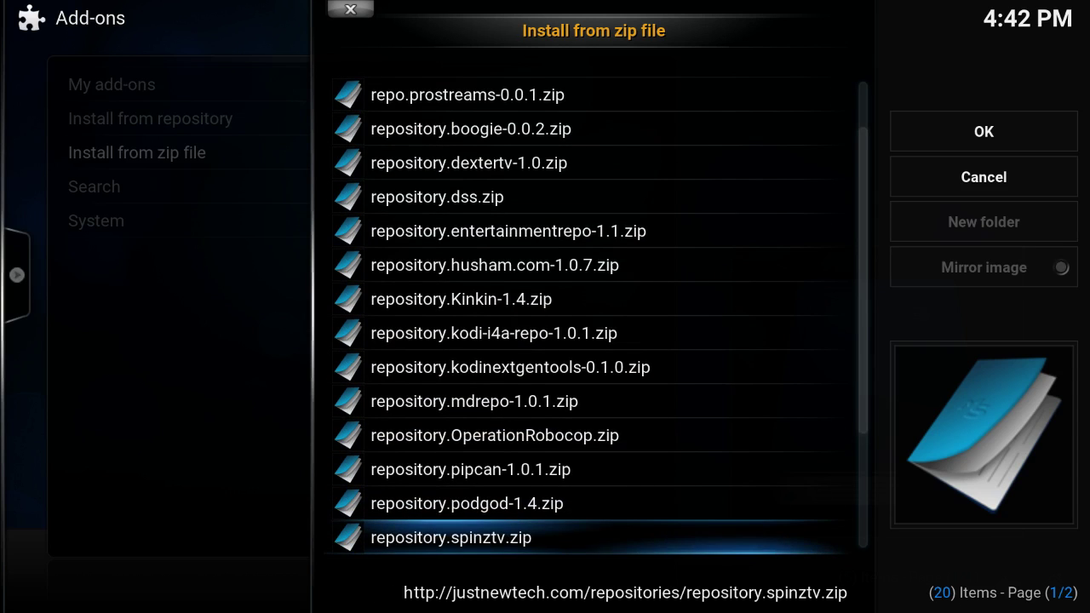
key("Down")
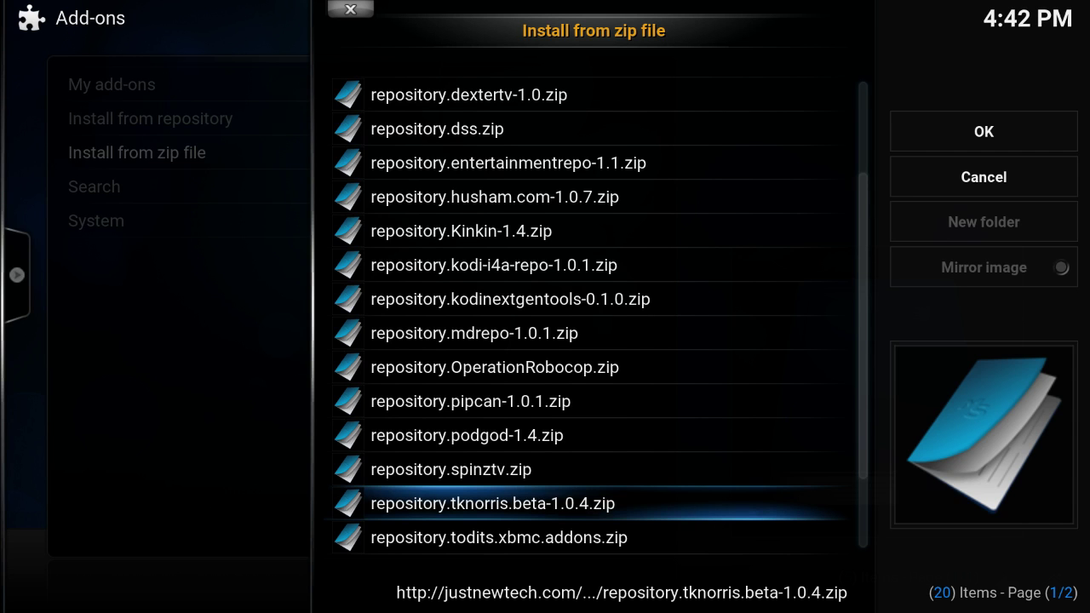
key("Return")
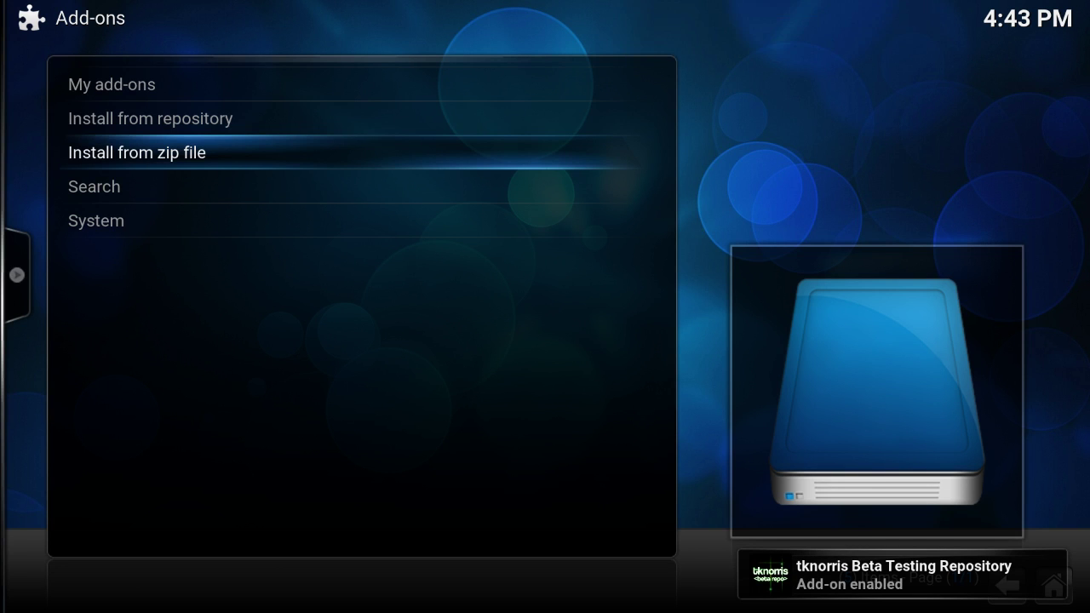
Step: Browse the .justnewtech folders from Builds down to Xiaomi, ending back on repositories
key("Return")
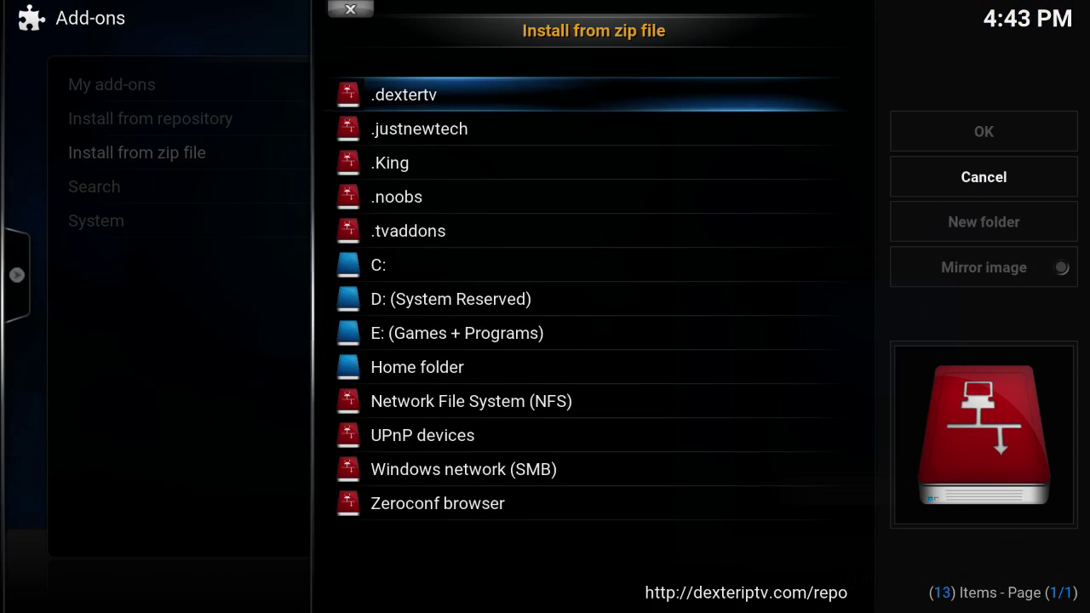
key("Down")
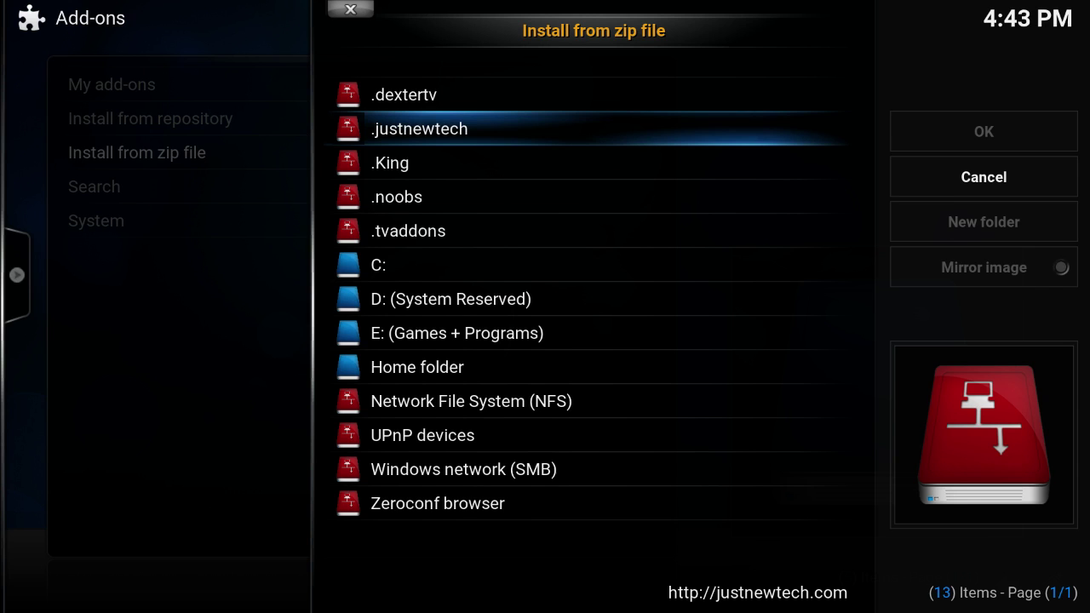
key("Return")
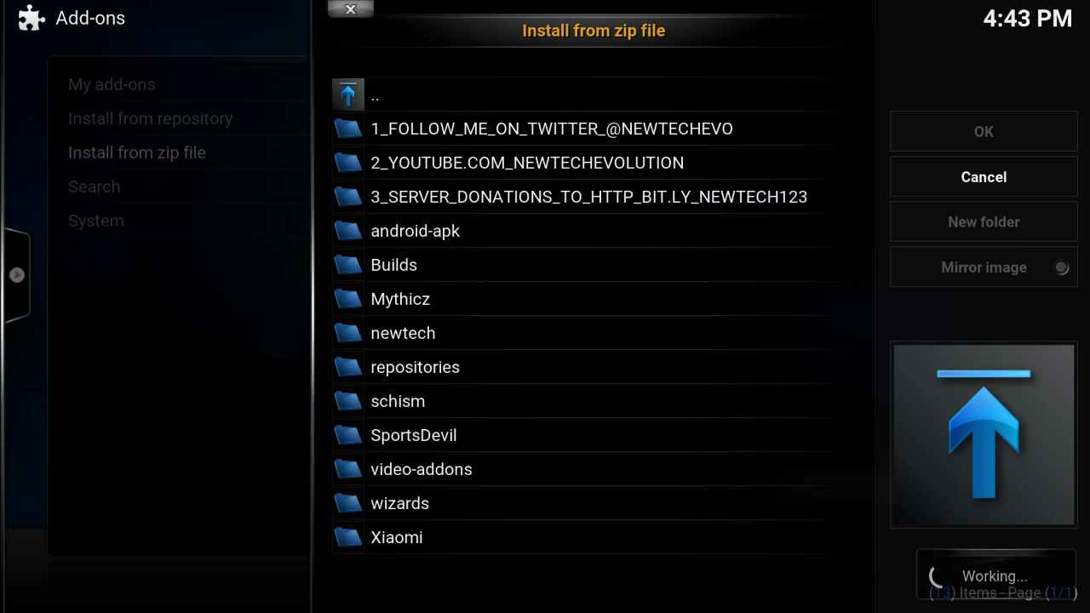
key("Down")
key("Down")
key("Down")
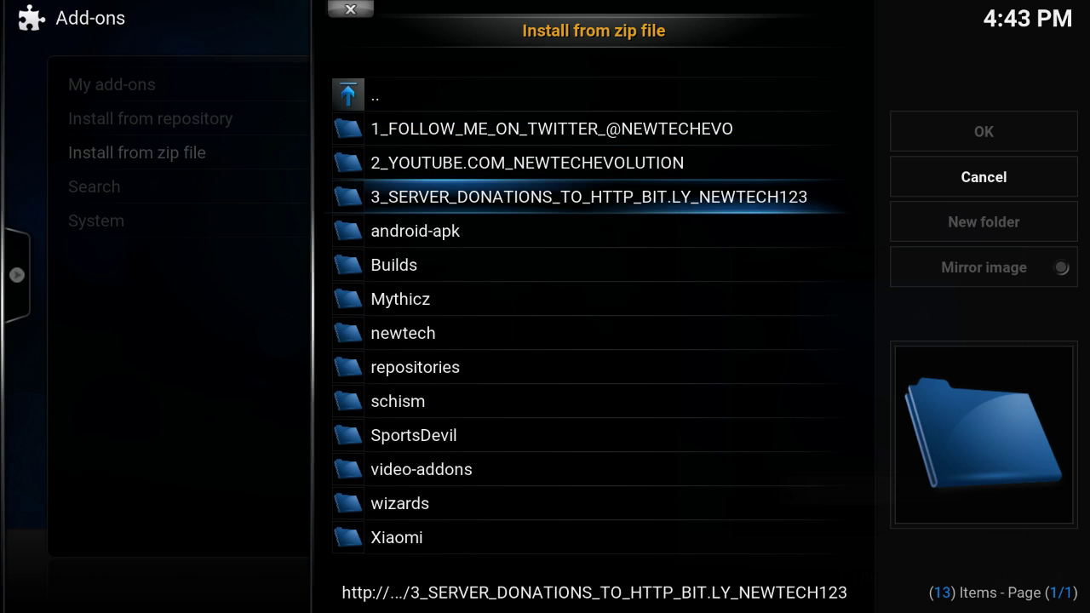
key("Down")
key("Down")
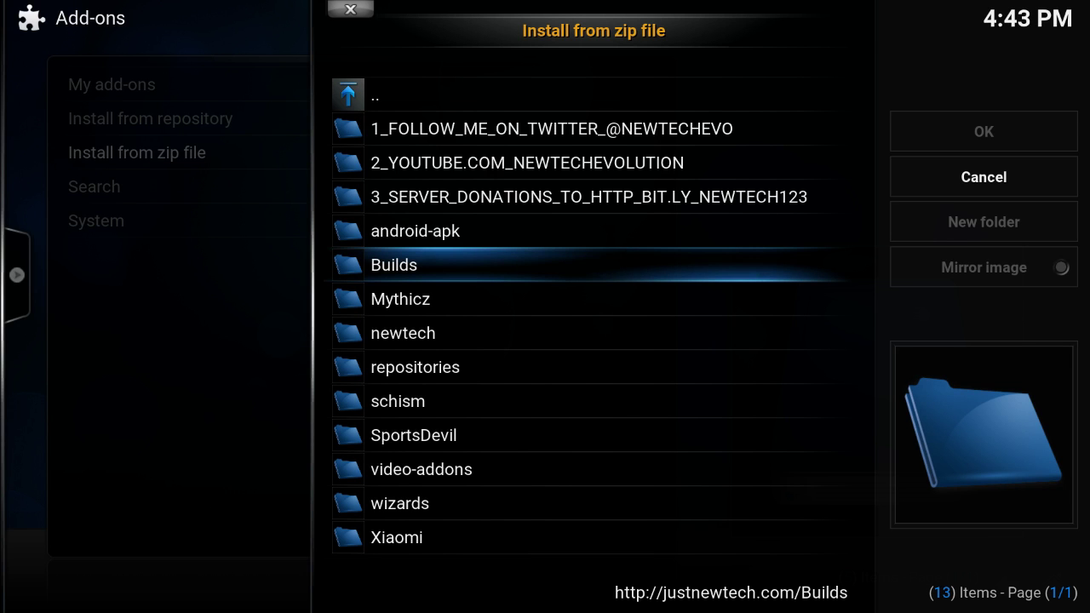
key("Down")
key("Down")
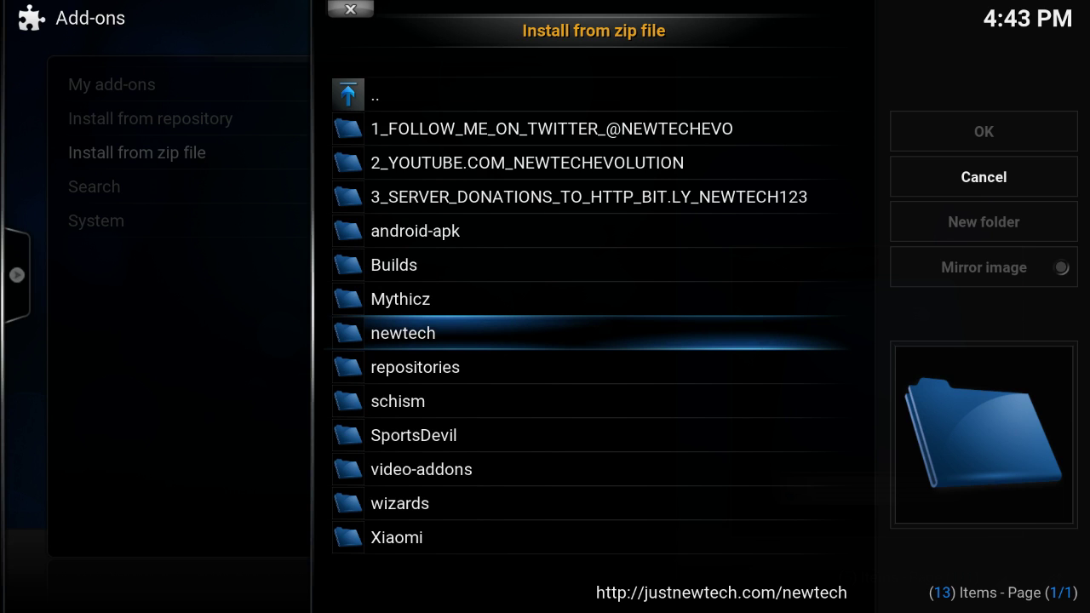
key("Down")
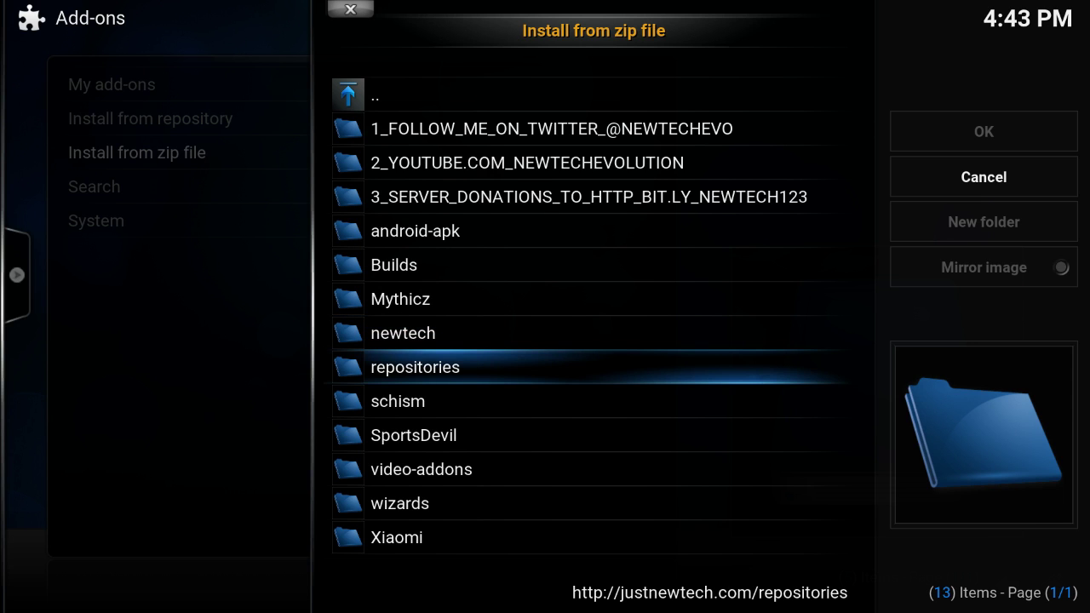
key("Down")
key("Down")
key("Down")
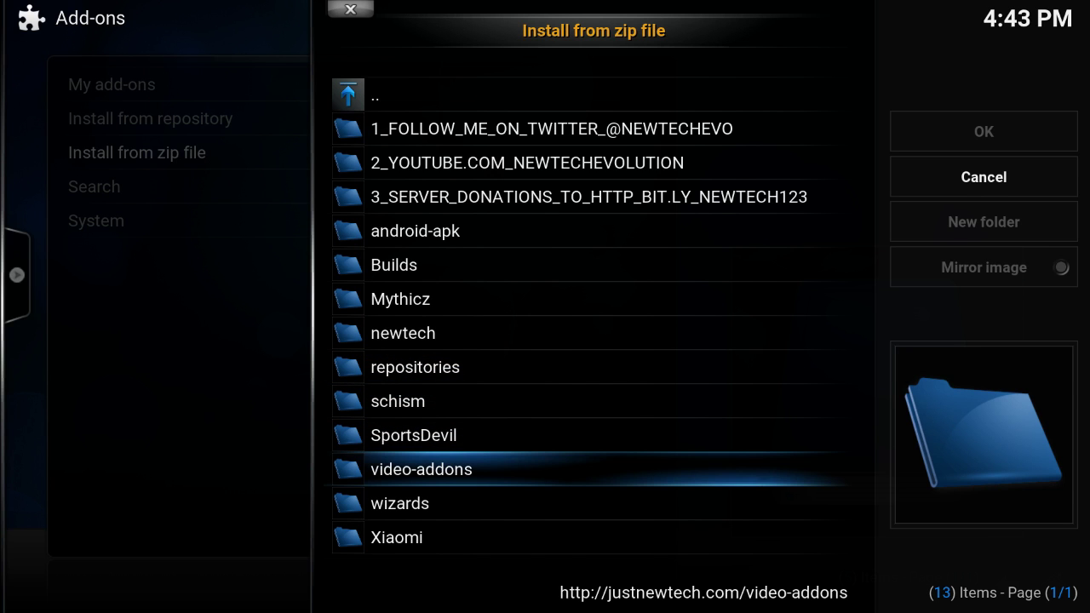
key("Down")
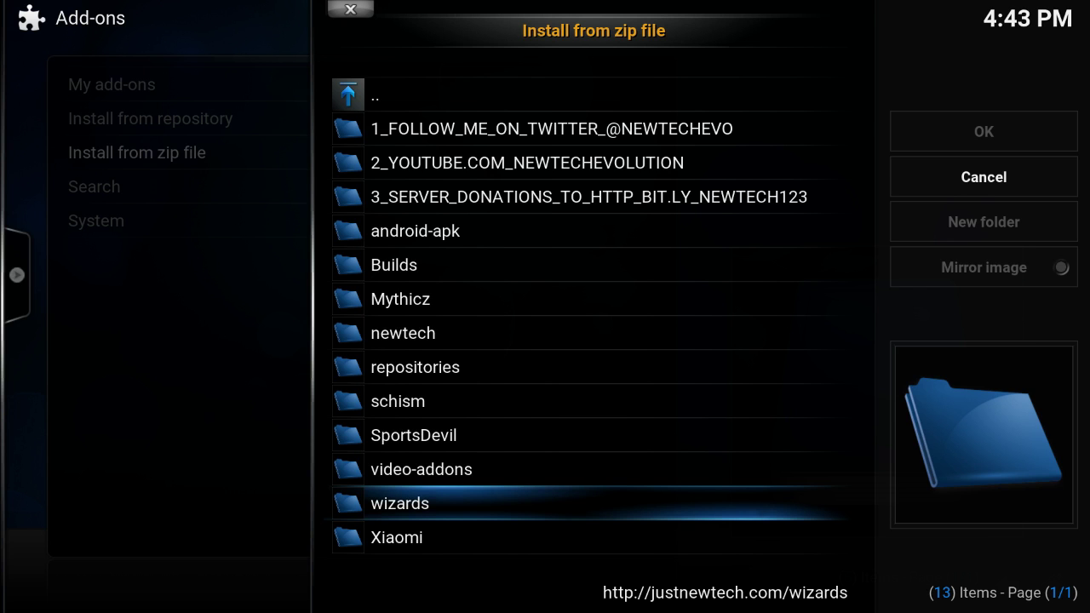
key("Down")
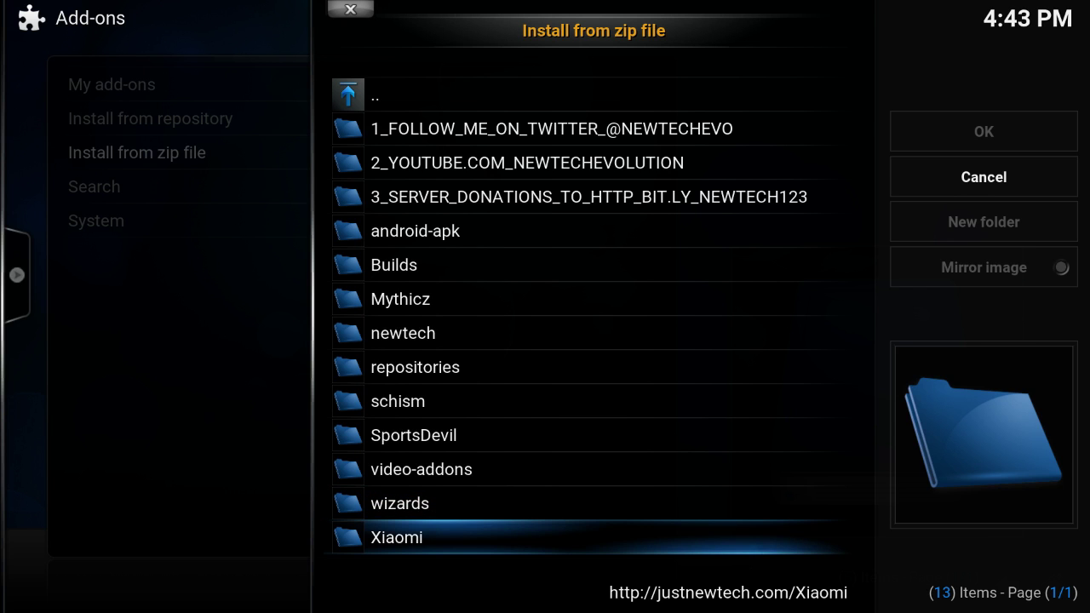
key("Up")
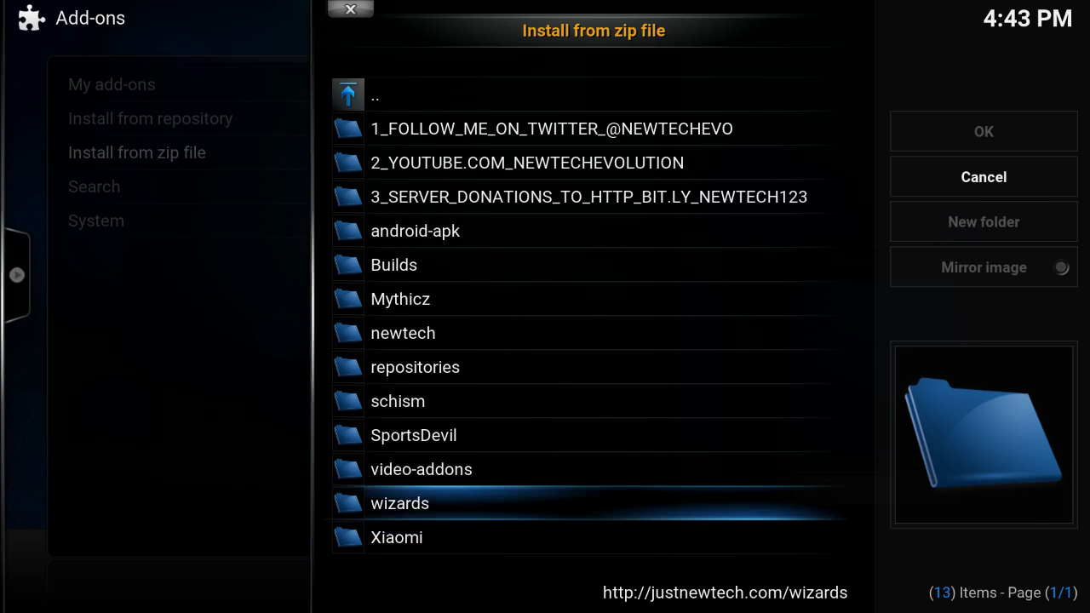
key("Up")
key("Up")
key("Up")
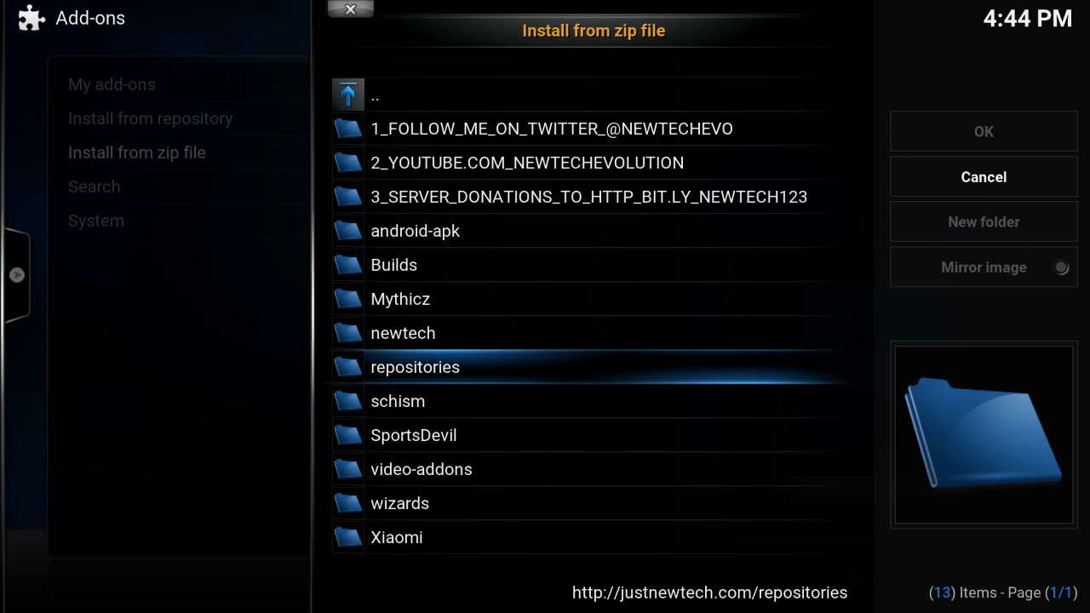
Step: Install plugin.video.mykodibuildwizard.zip from .King > Wizards > The King
key("BackSpace")
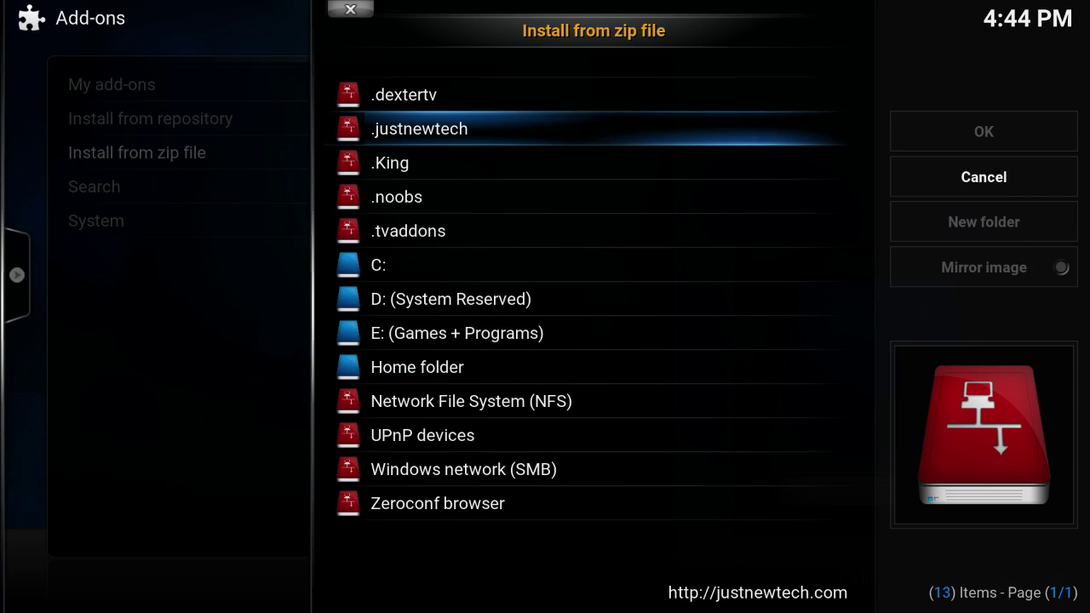
key("Down")
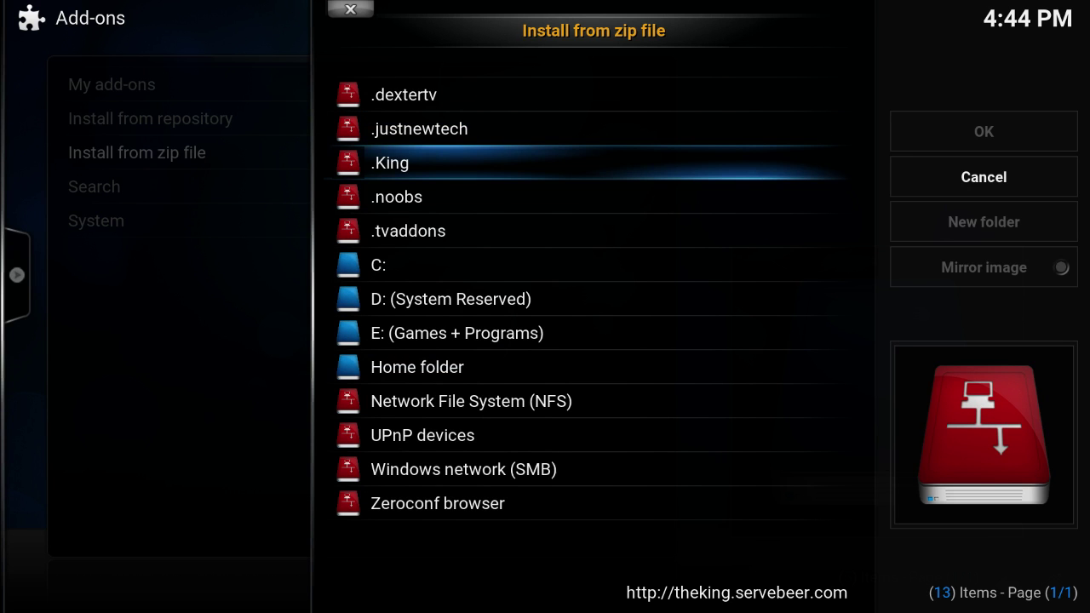
key("Return")
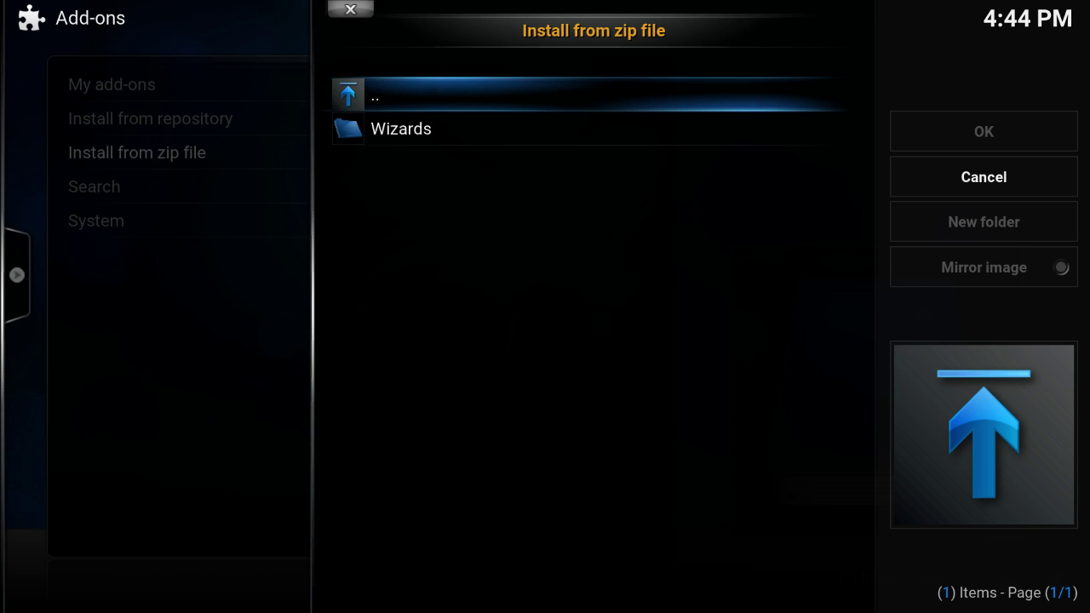
key("Down")
key("Return")
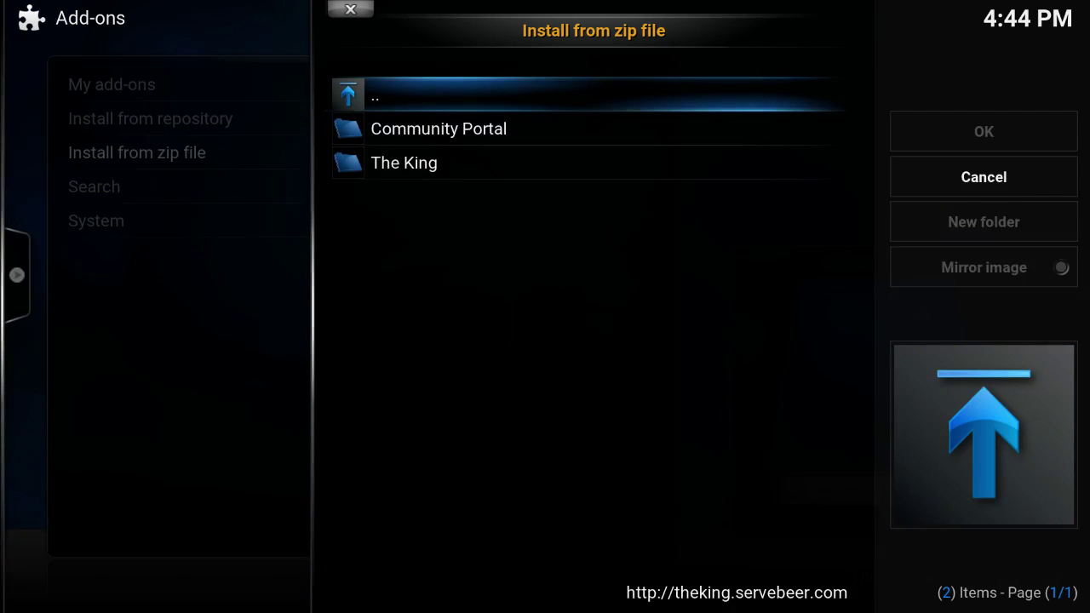
key("Down")
key("Down")
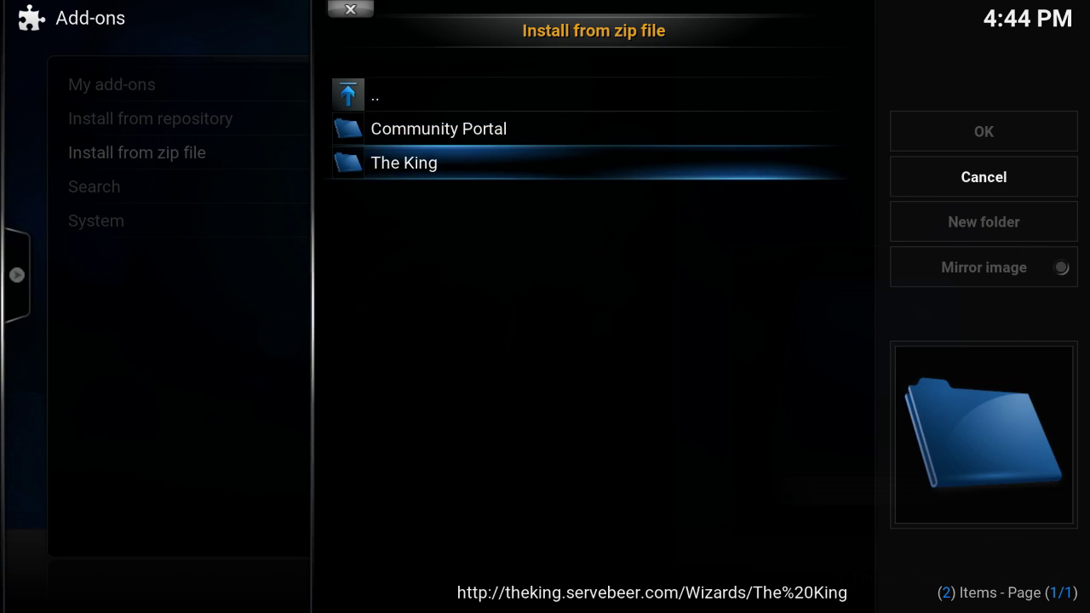
key("Return")
key("Down")
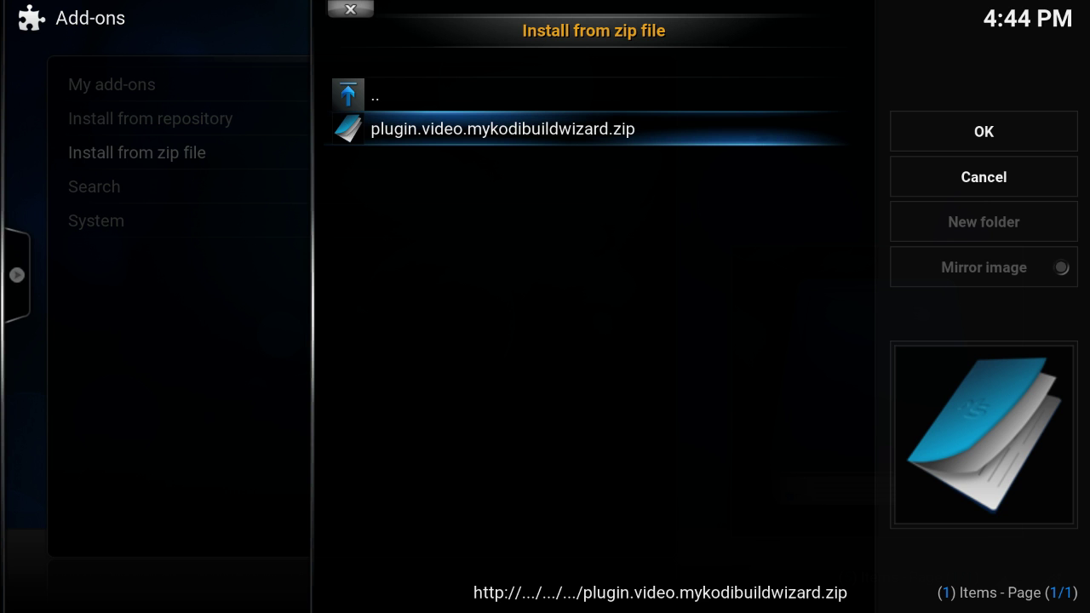
key("Return")
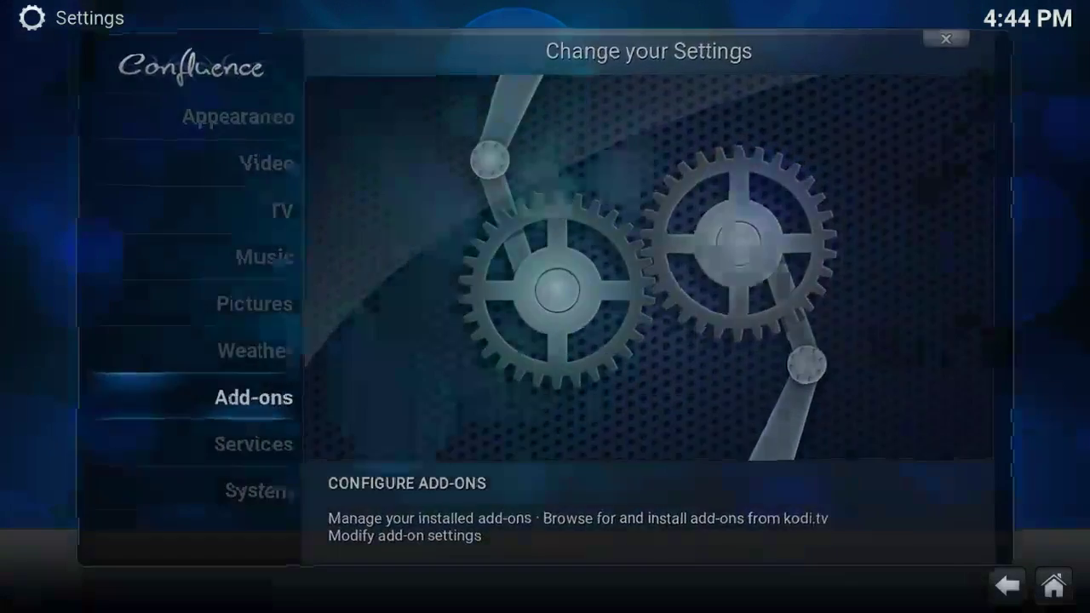
Step: Install Community_Portal_Repo.zip from the .noobs source to enable the noobsandnerds Repository
key("Return")
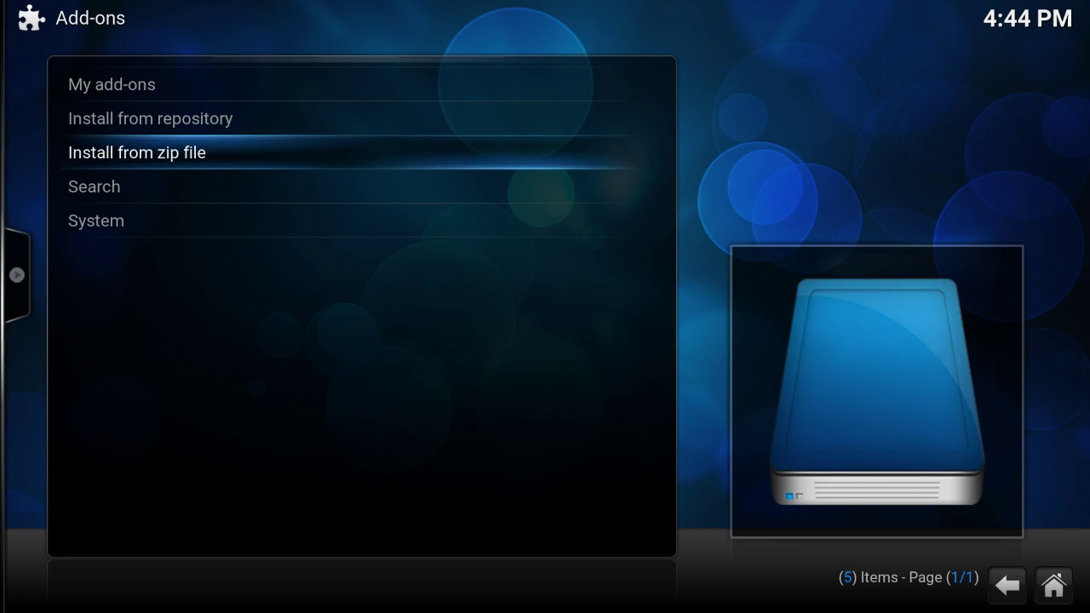
key("Return")
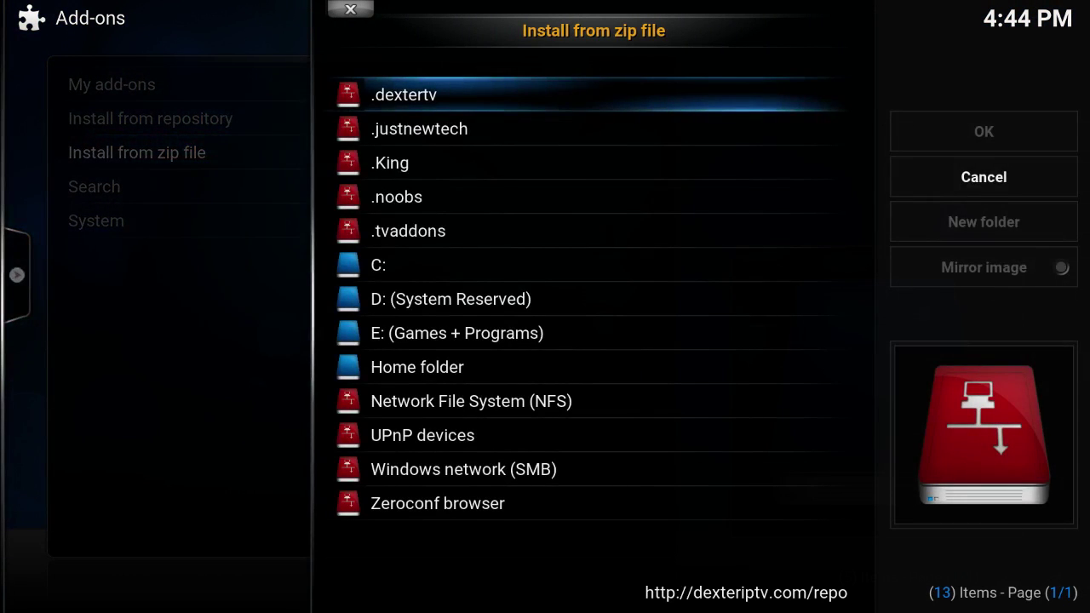
key("Down")
key("Down")
key("Down")
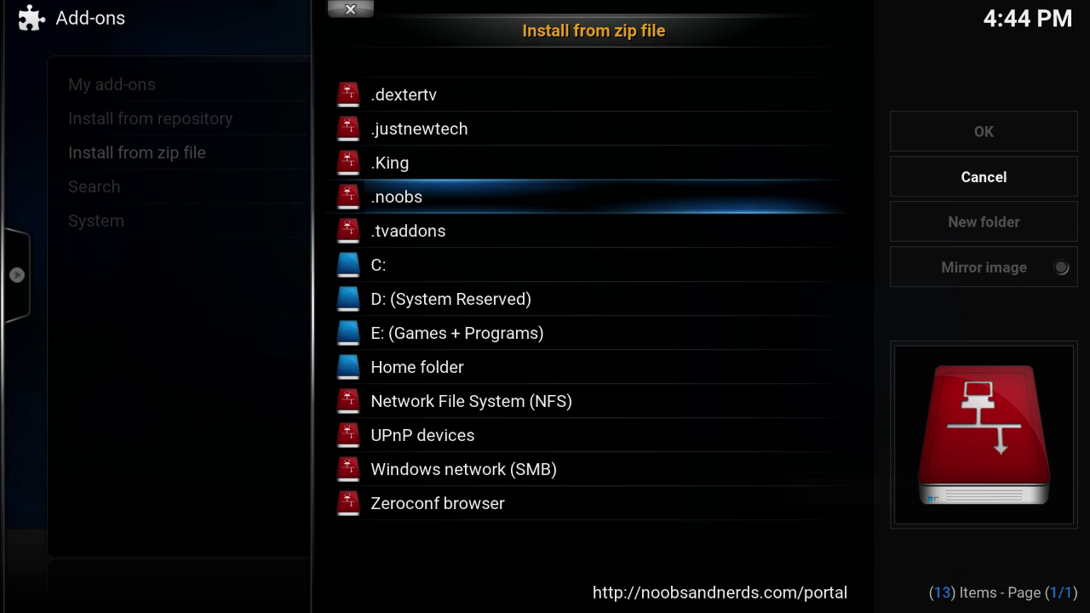
key("Return")
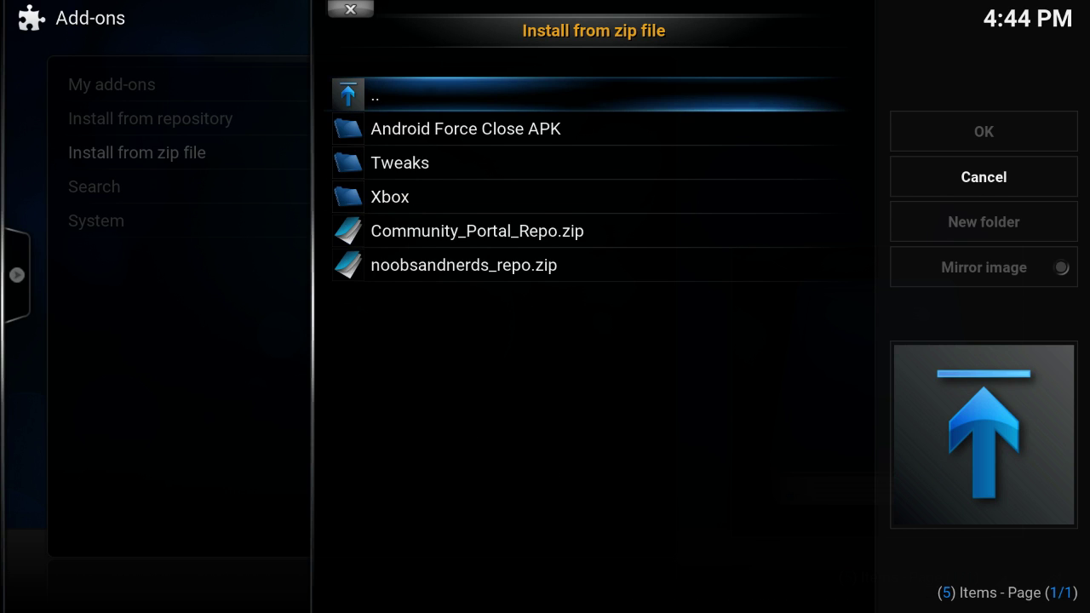
key("Down")
key("Down")
key("Down")
key("Down")
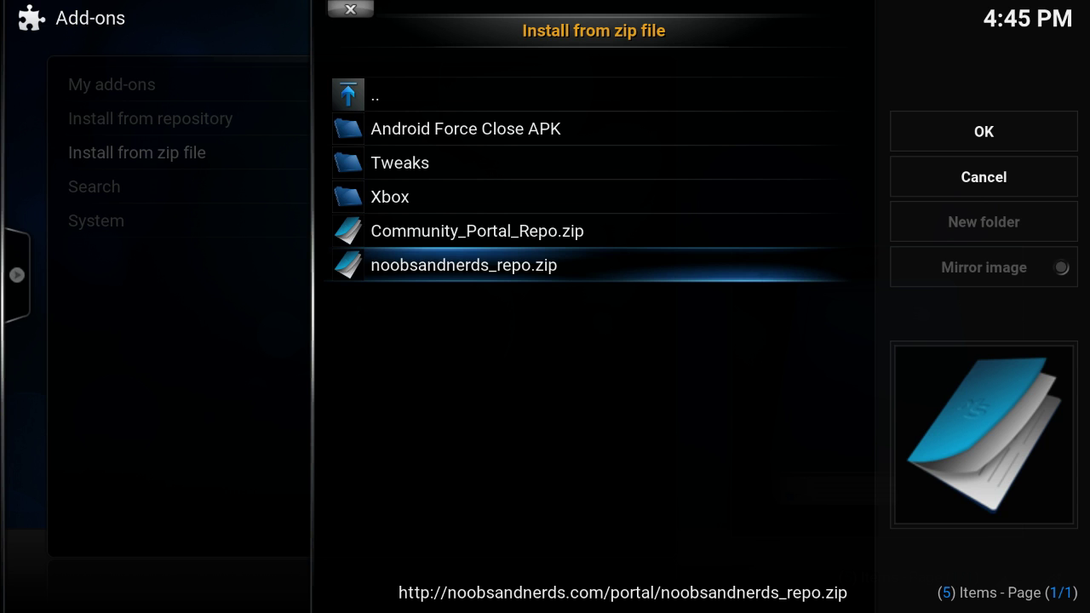
key("Up")
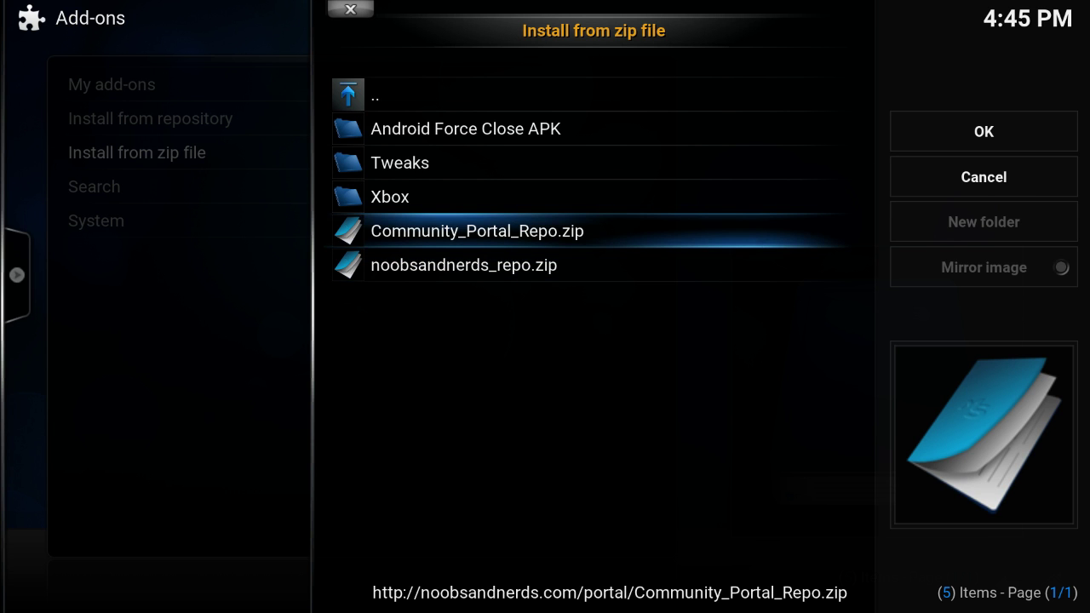
key("Return")
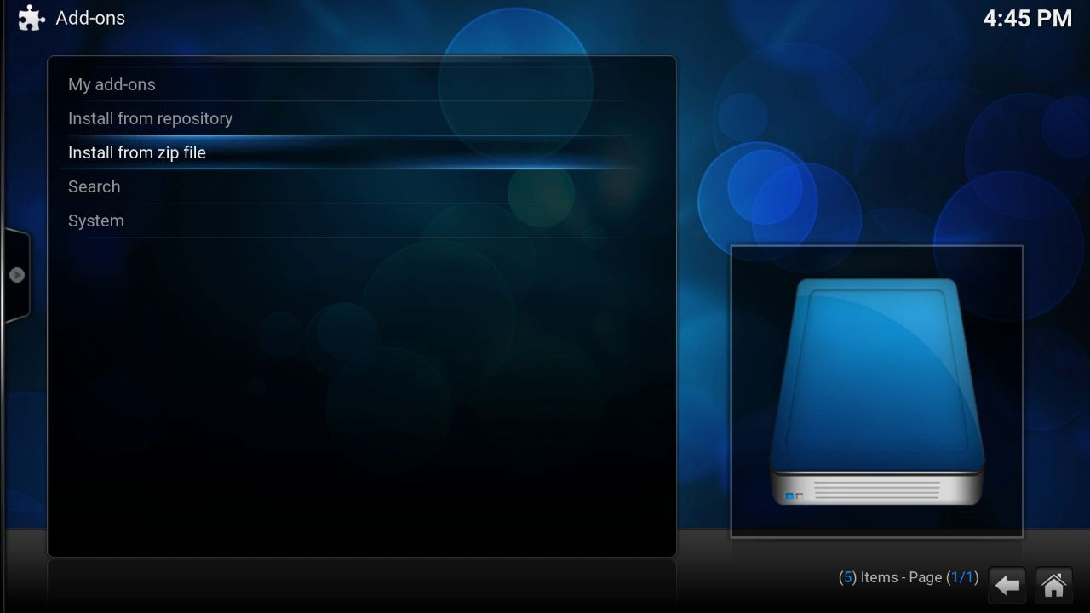
Step: Install plugin.program.addoninstaller-1.2.5.zip from the .tvaddons start-here folder
key("Return")
key("Up")
key("Up")
key("Up")
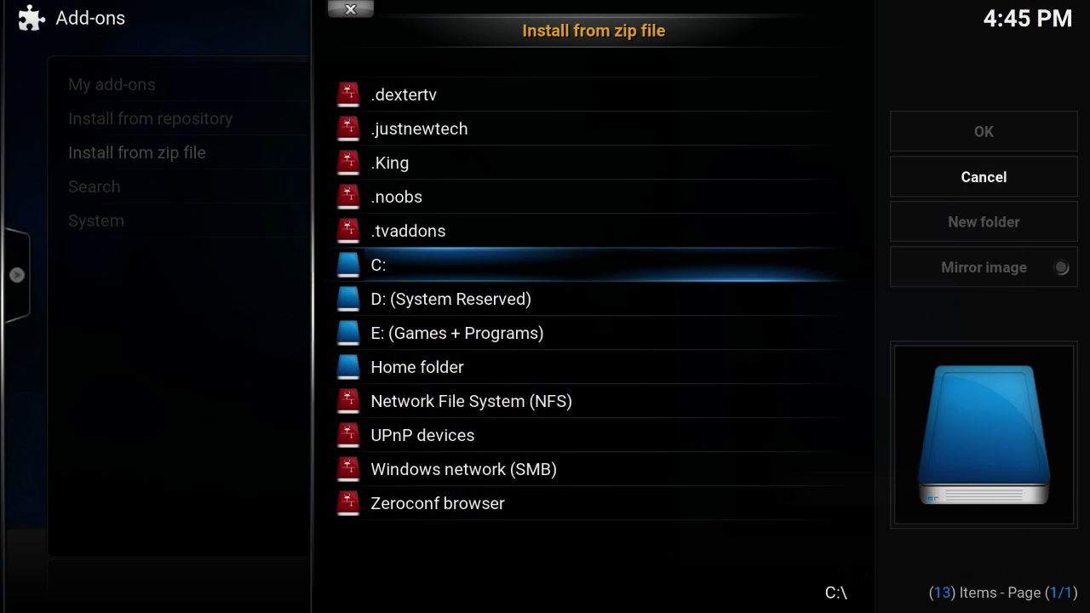
key("Up")
key("Return")
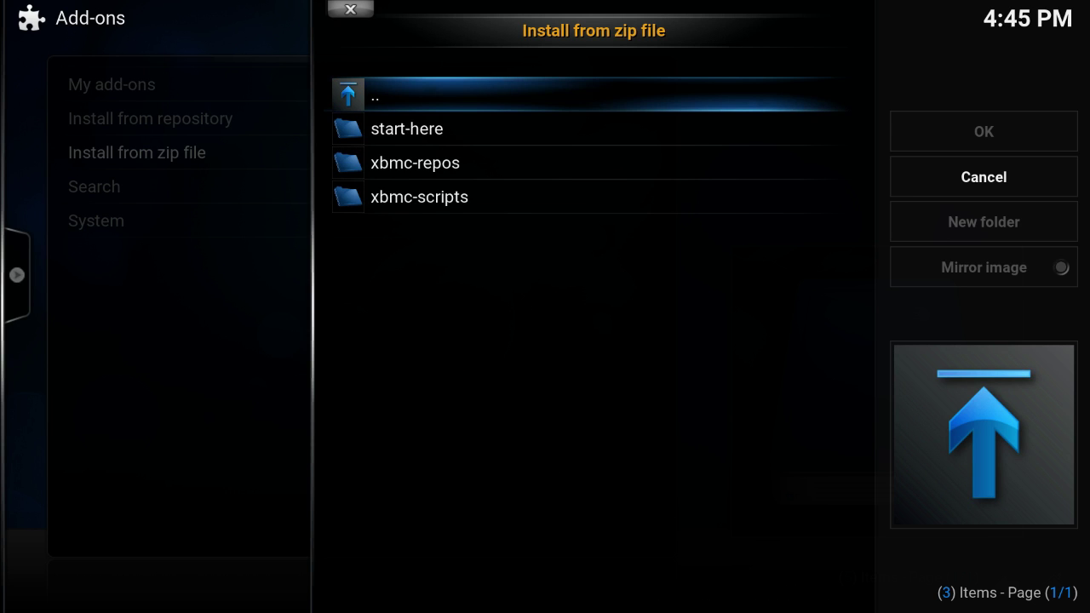
key("Down")
key("Return")
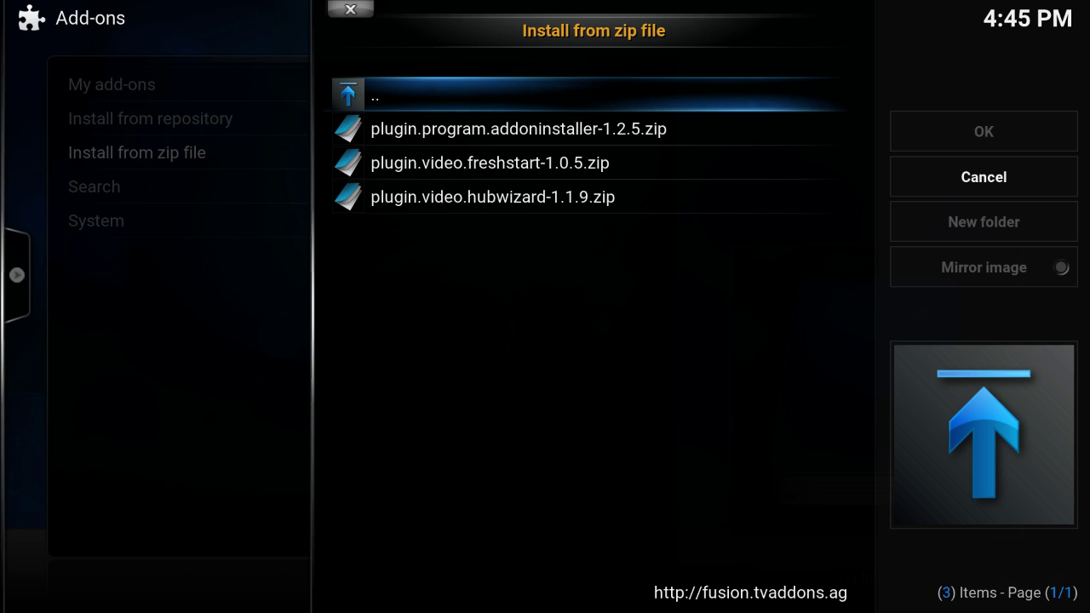
key("Down")
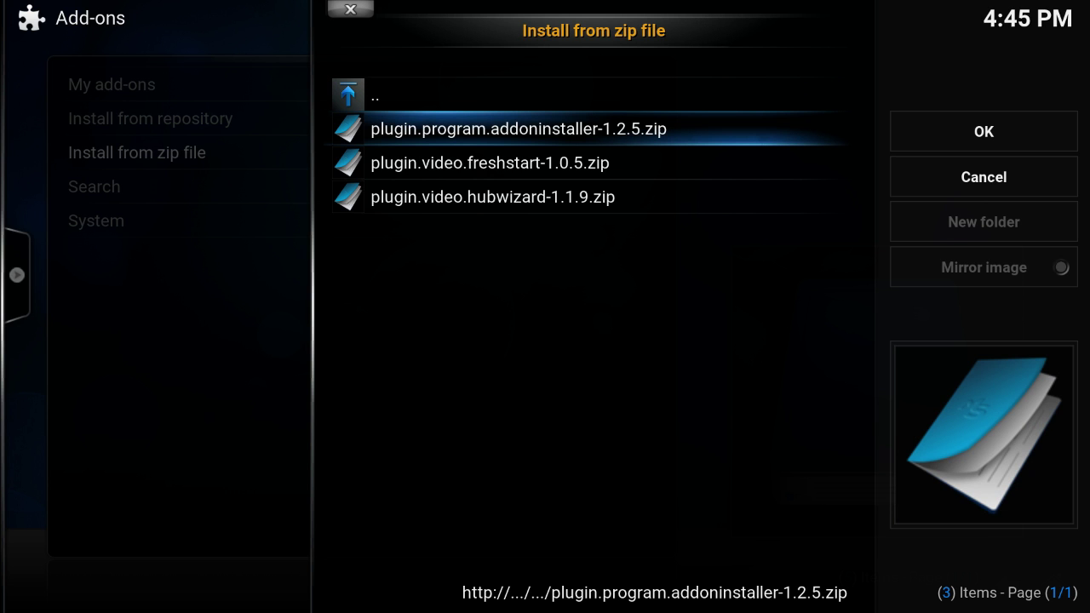
key("Return")
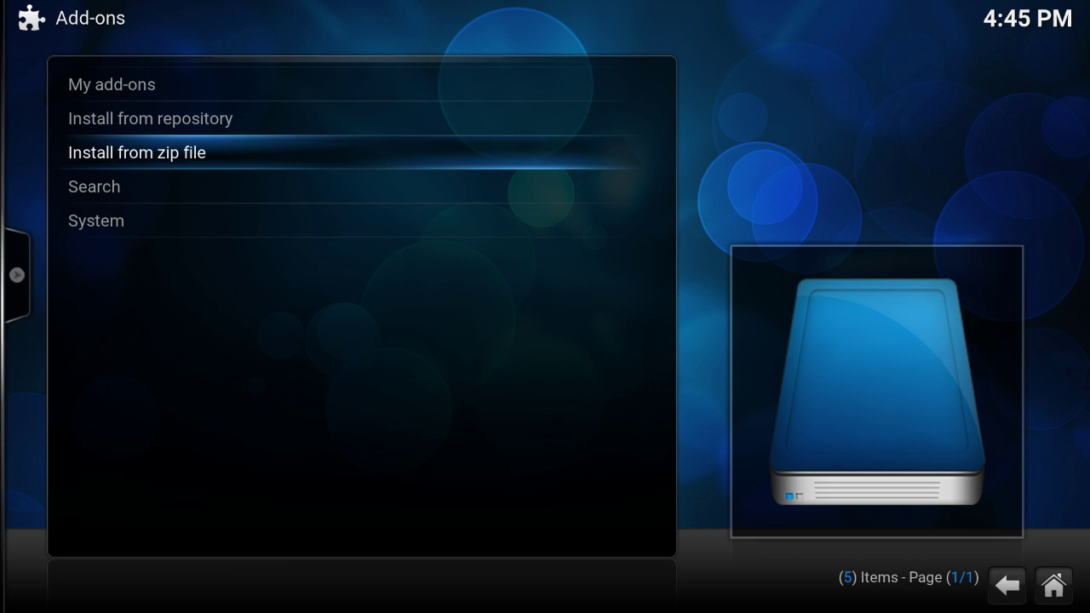
Step: Back out of settings to the home menu and return focus to System
key("Escape")
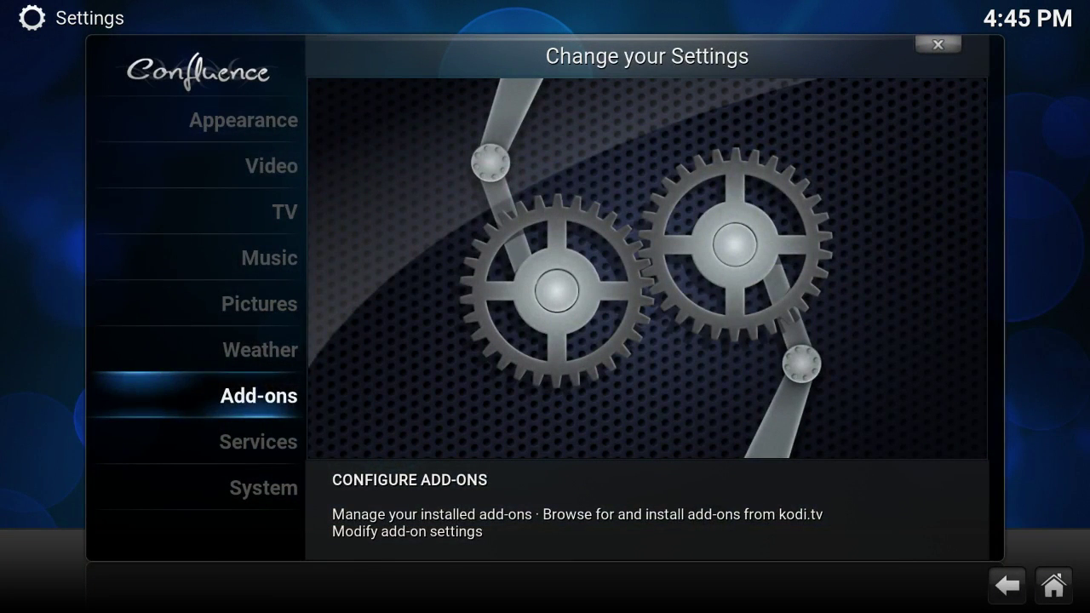
key("Escape")
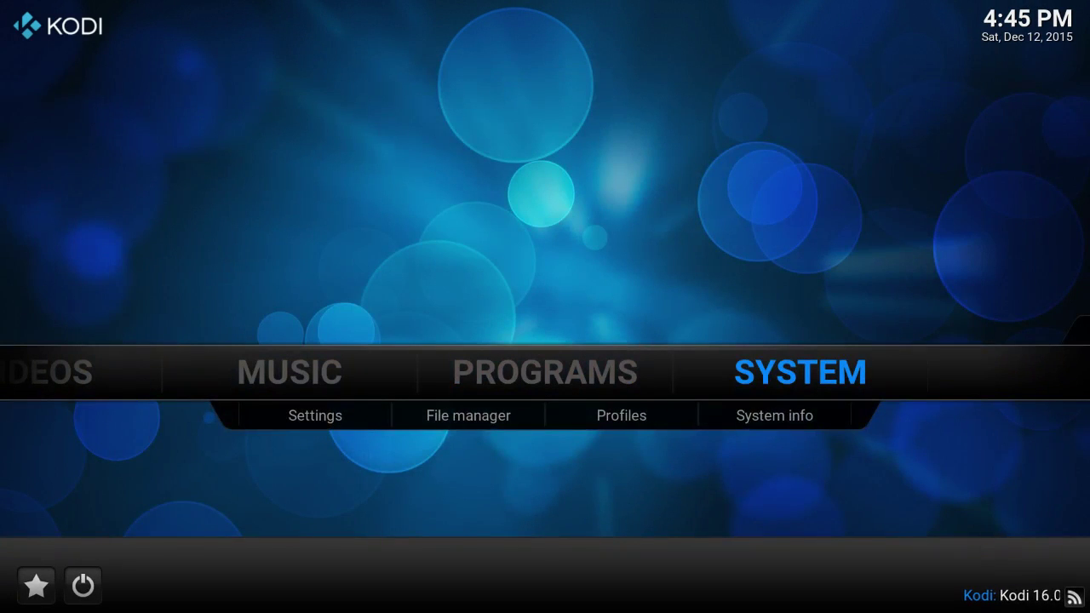
key("Left")
key("Left")
key("Right")
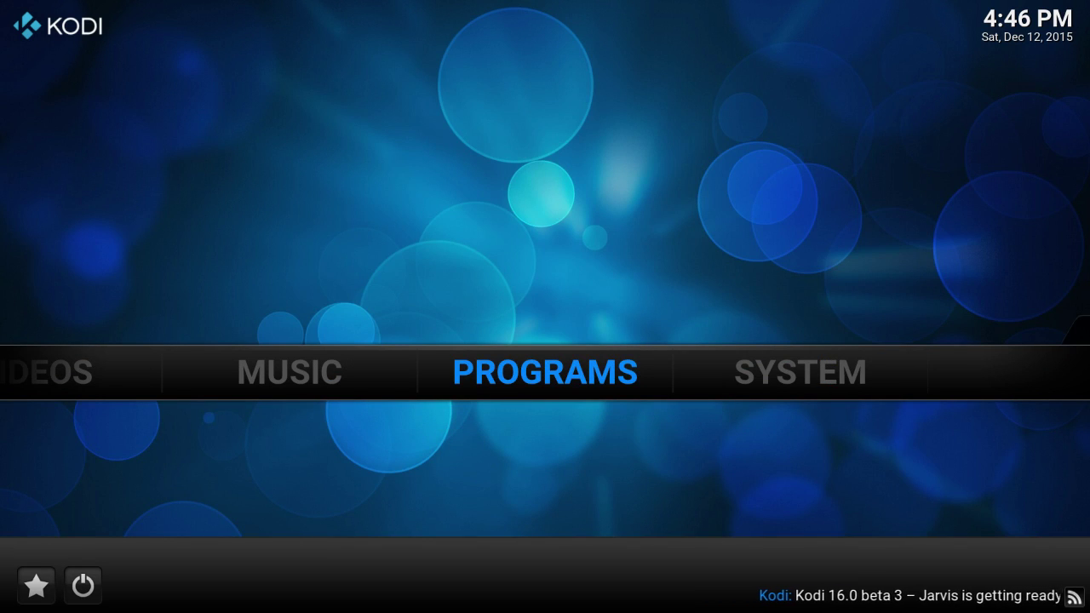
key("Right")
key("Up")
key("Left")
key("Up")
key("Up")
key("Left")
key("Left")
key("Left")
key("Left")
key("Right")
key("Right")
key("Right")
key("Right")
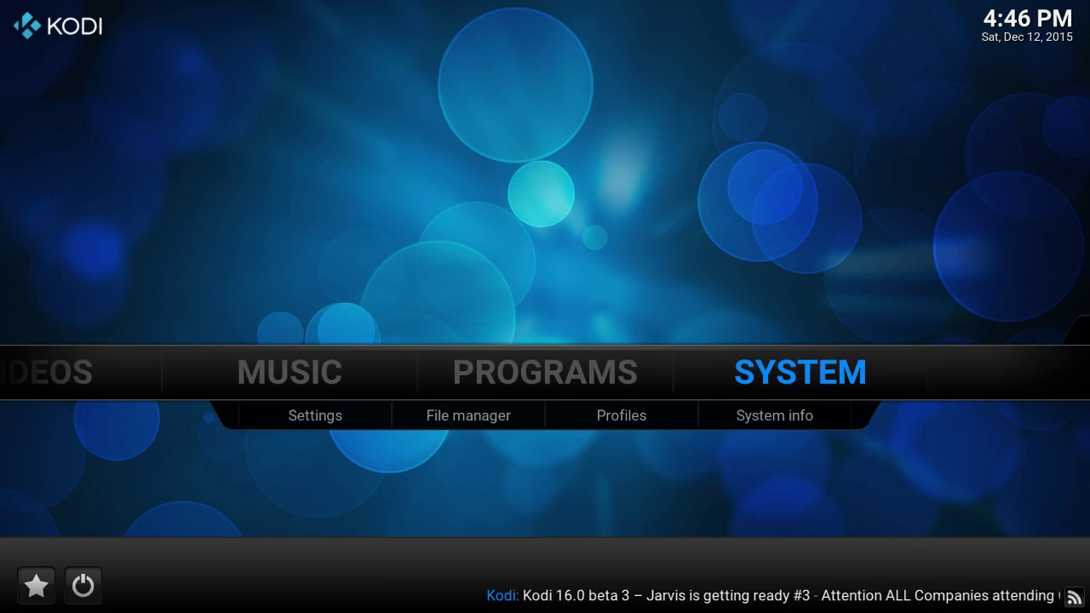
Step: Go to Settings > Add-ons > Install from repository and enter the Community Portal Addon Repository
key("Return")
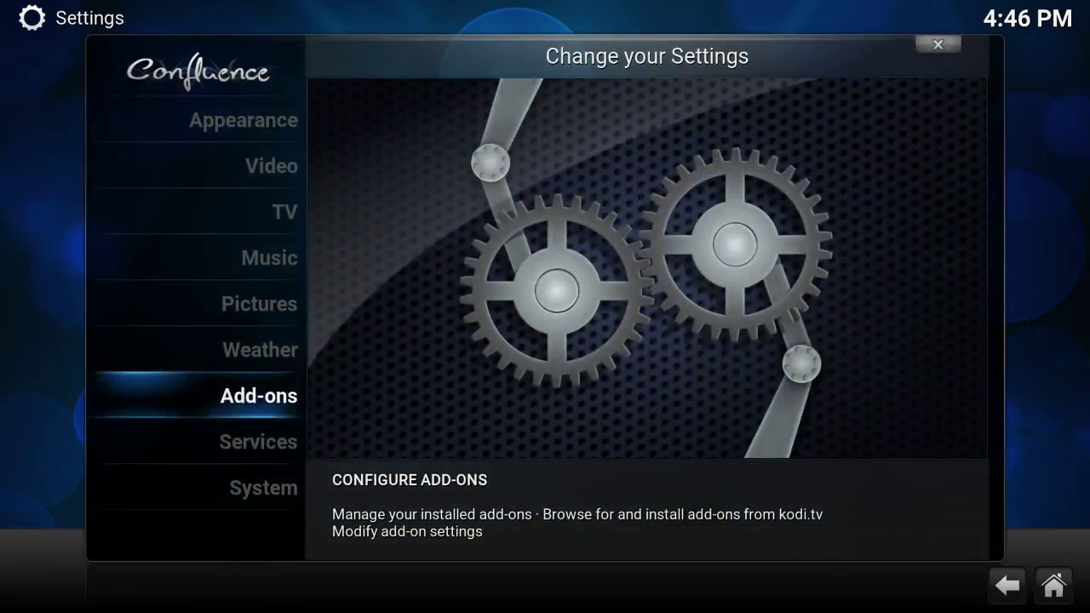
key("Return")
key("Up")
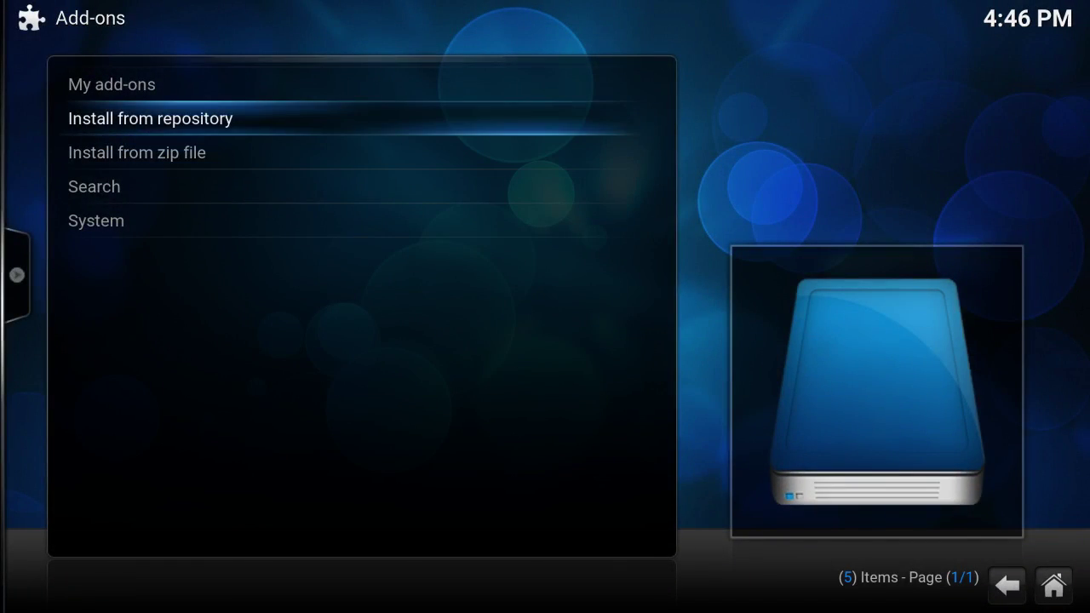
key("Return")
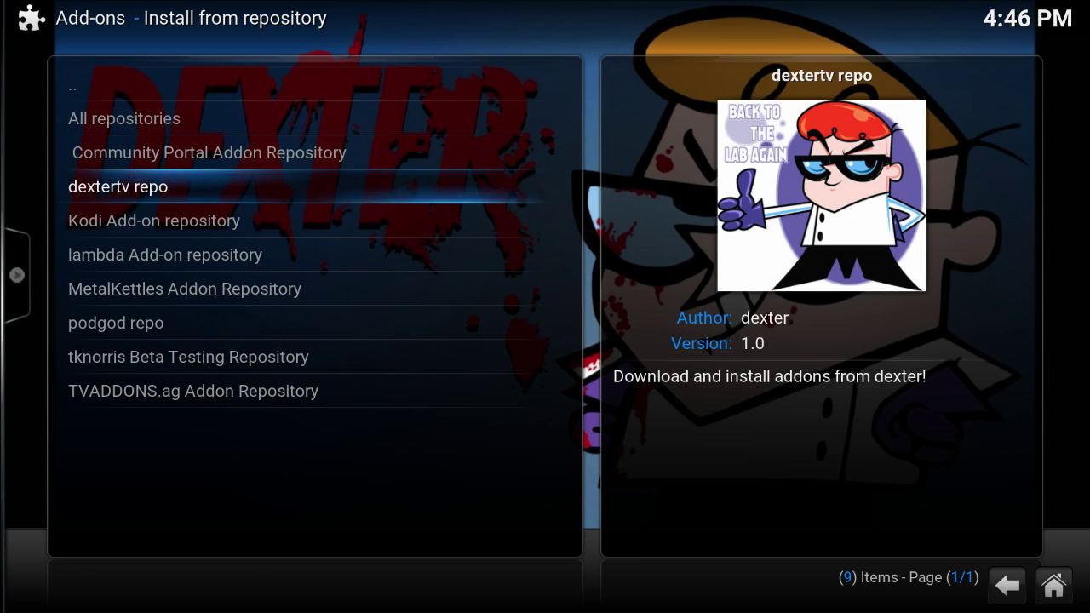
key("Down")
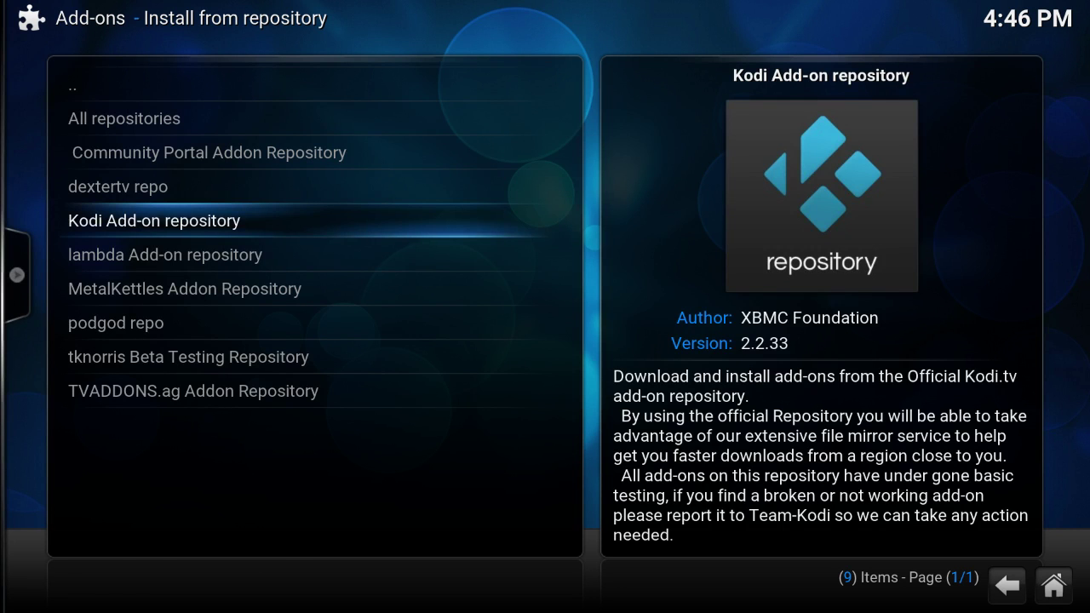
left_click(209, 152)
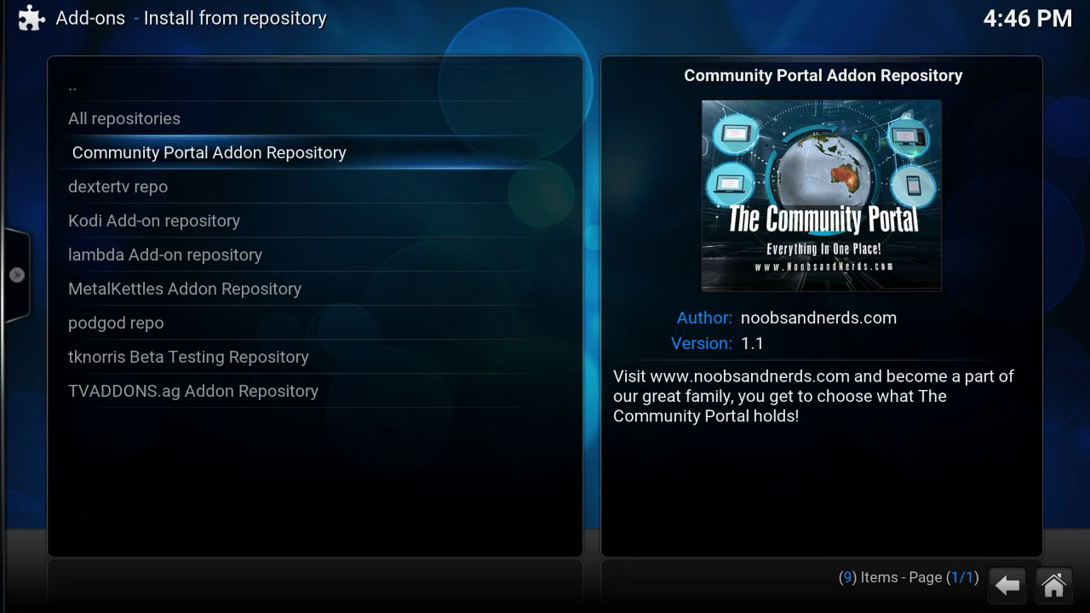
key("Return")
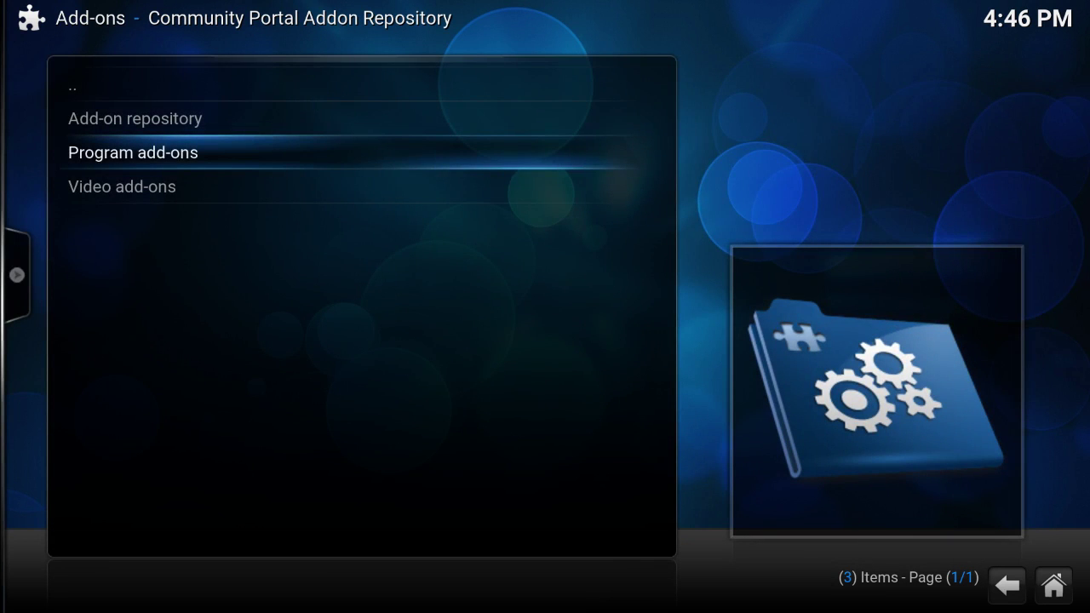
Step: Install the Community Portal 3.0.1 add-on from the Program add-ons category
key("Up")
key("Down")
key("Return")
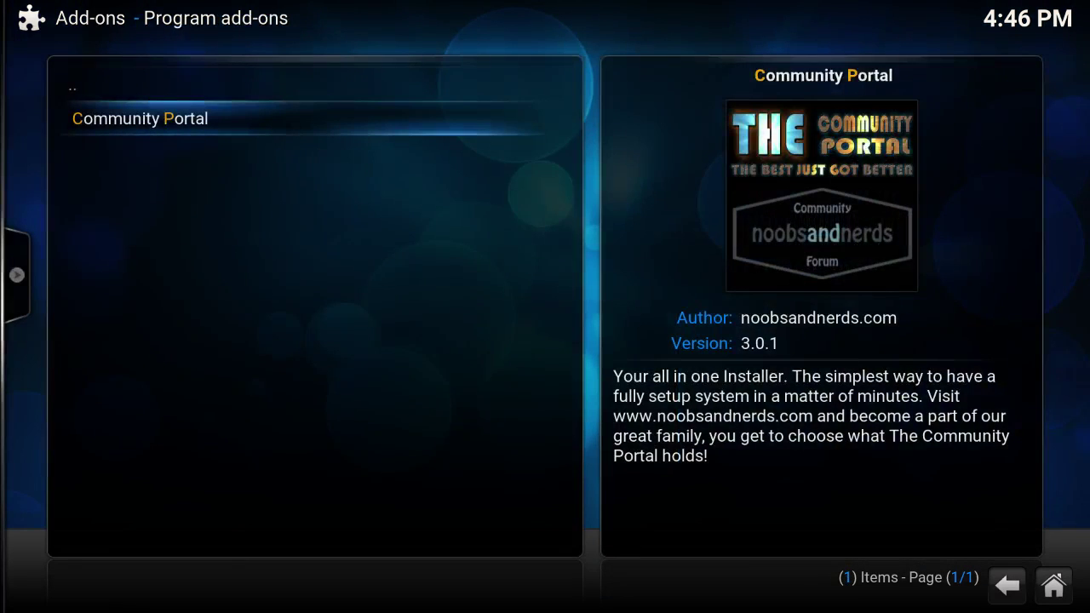
key("Return")
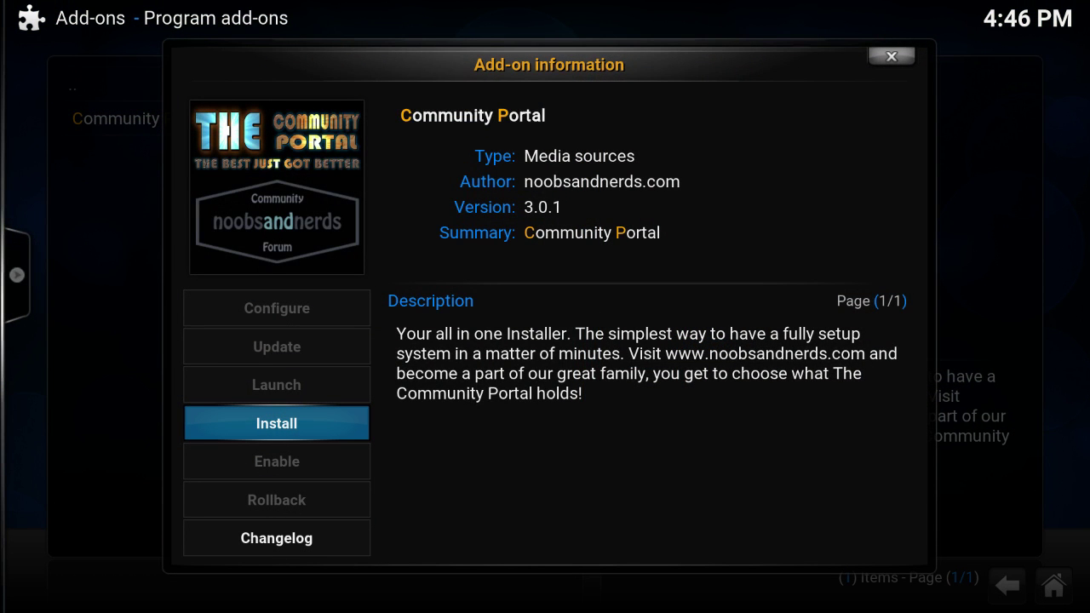
key("Return")
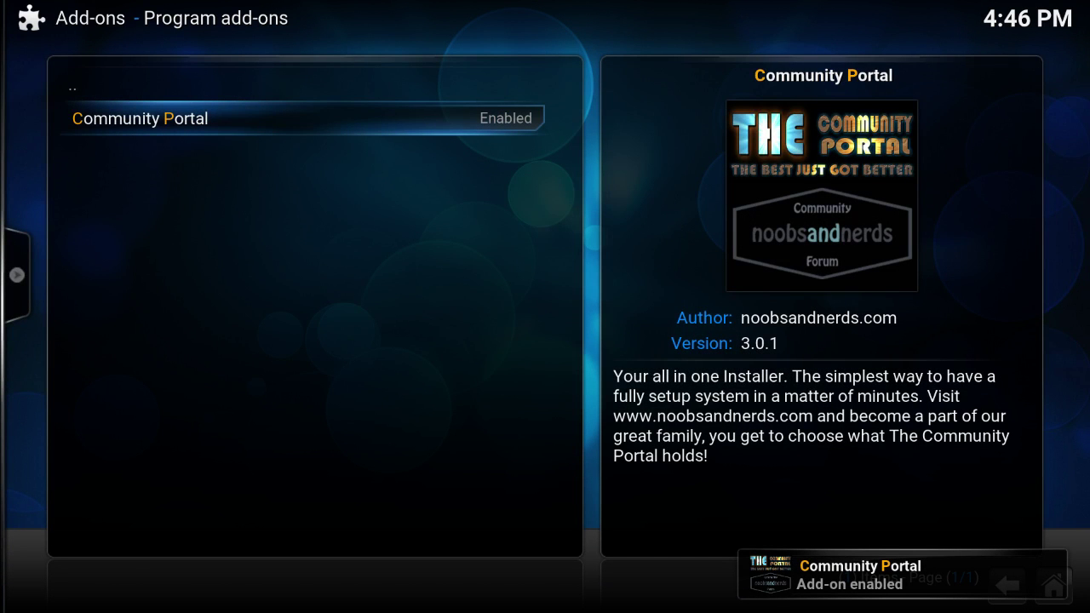
Step: Install SportsDevil Launcher 0.2 from the repository's Video add-ons, then return to its categories
key("BackSpace")
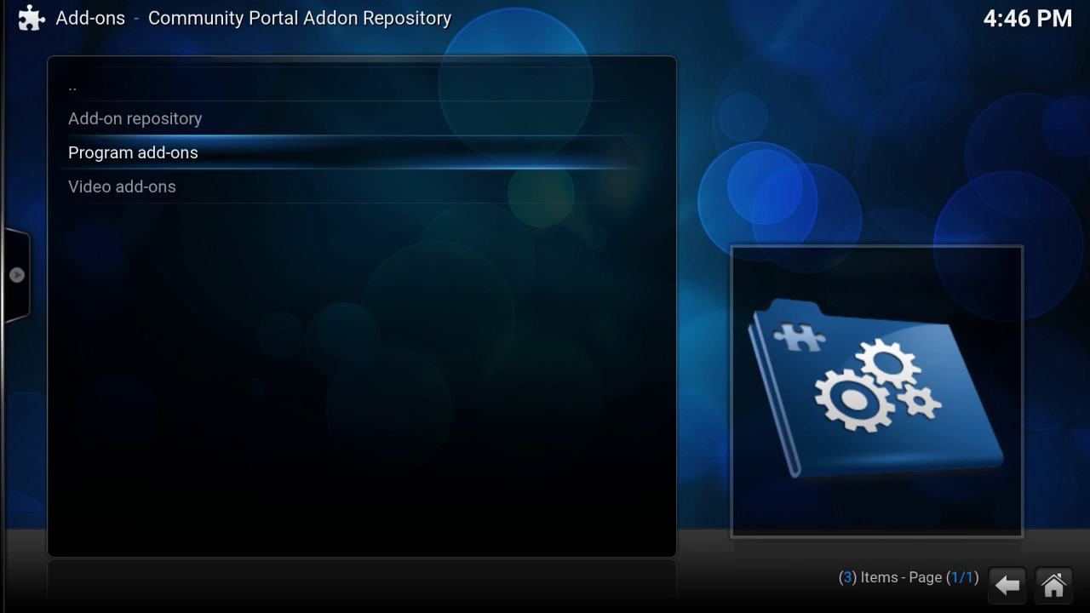
key("Down")
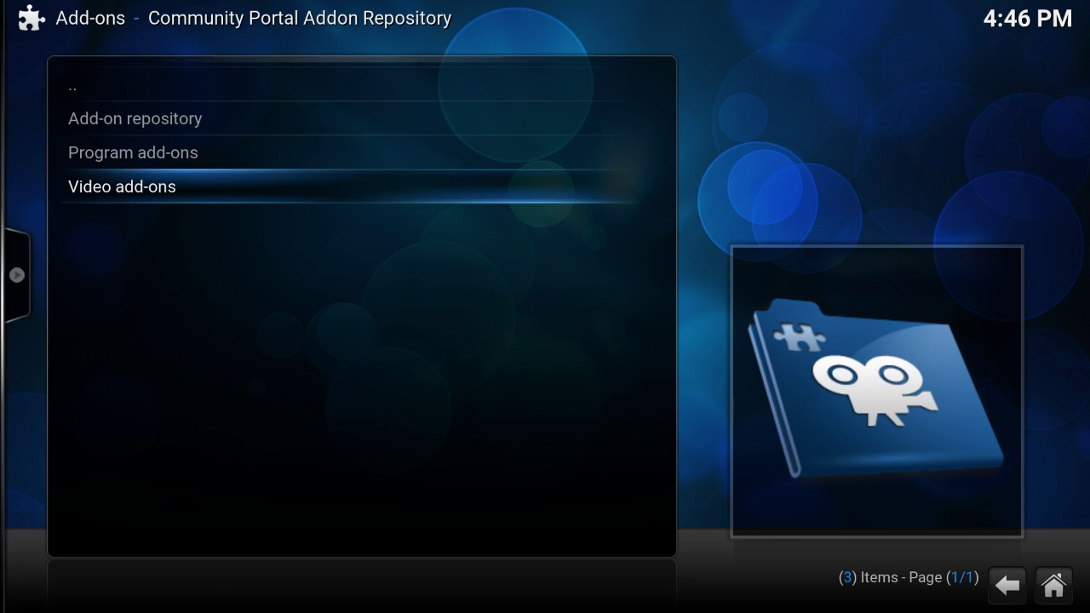
key("Return")
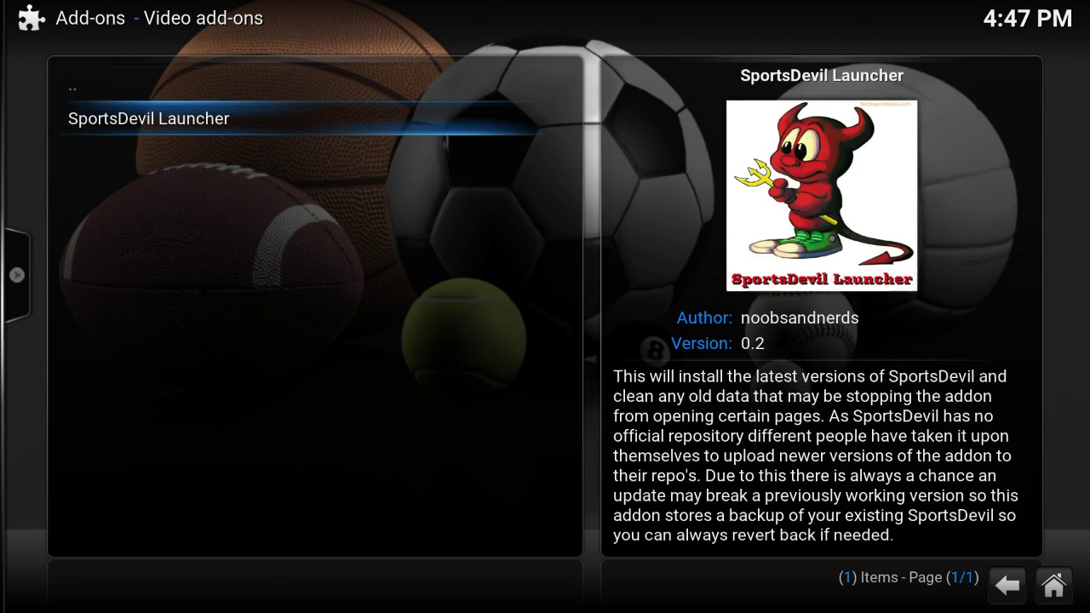
key("Return")
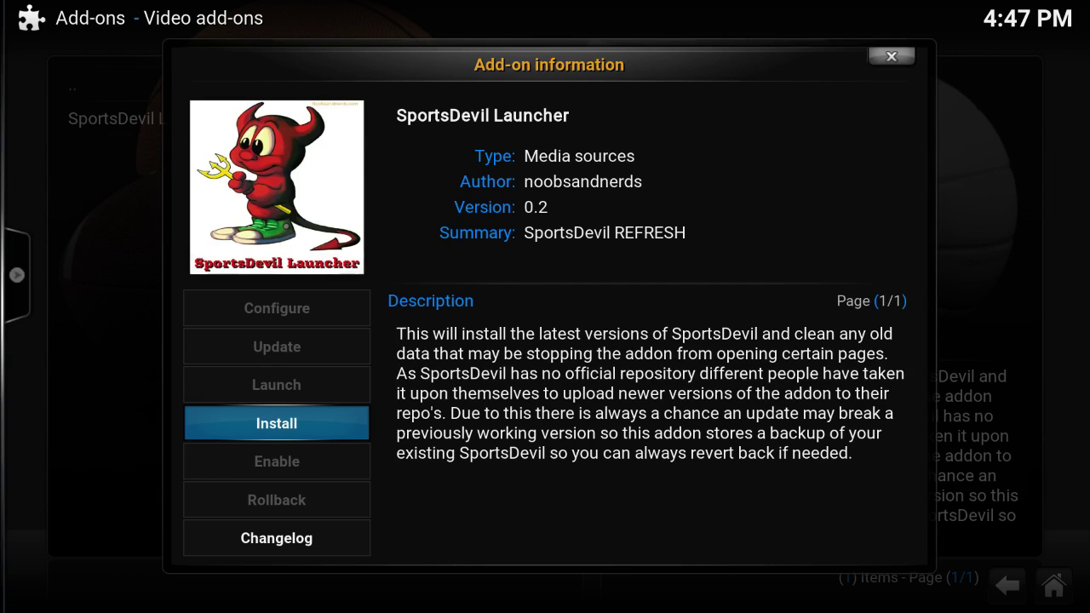
key("Return")
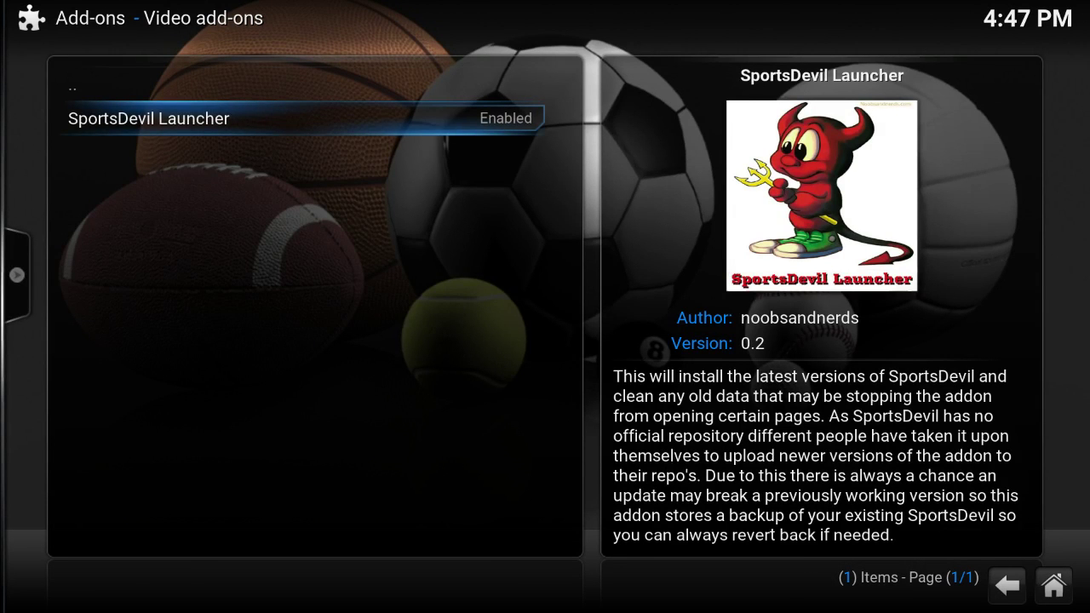
key("BackSpace")
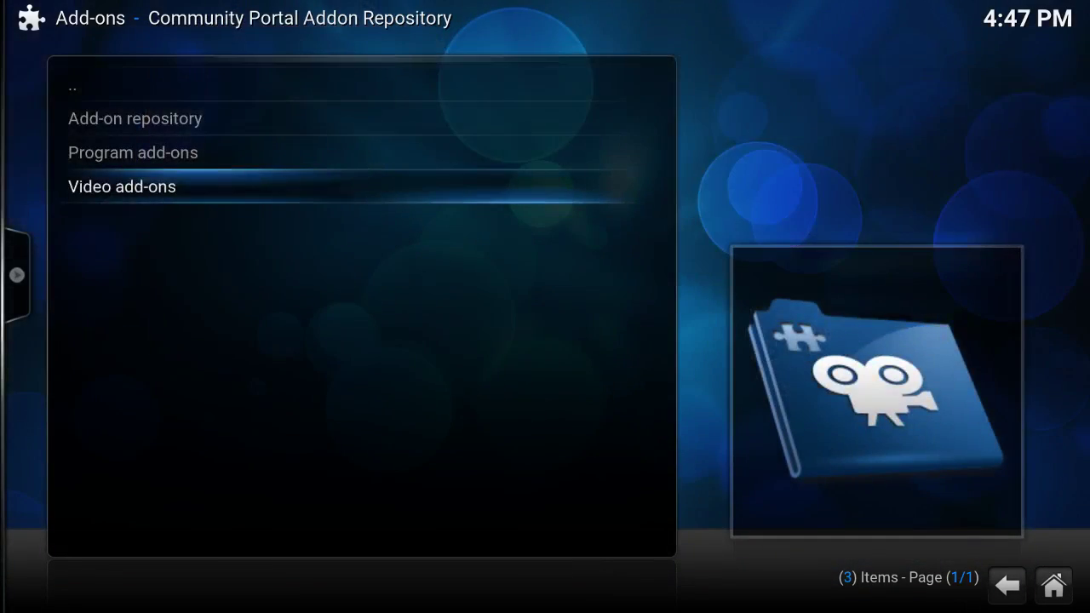
Step: Install dexterTV 2.0.5 from the dextertv repo's Video add-ons and back out to the repository list
key("BackSpace")
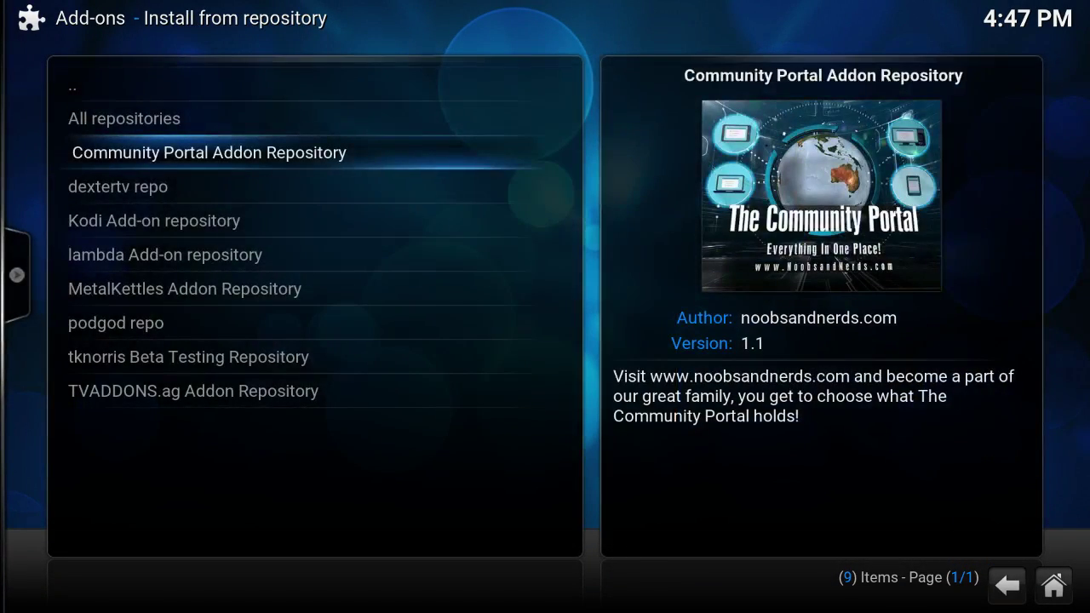
key("Down")
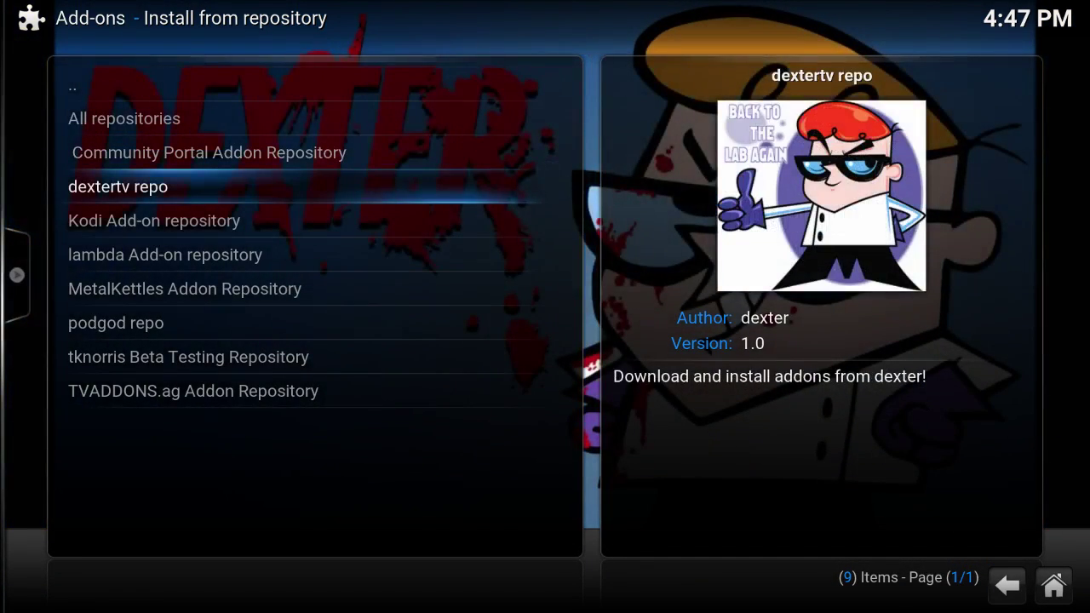
key("Return")
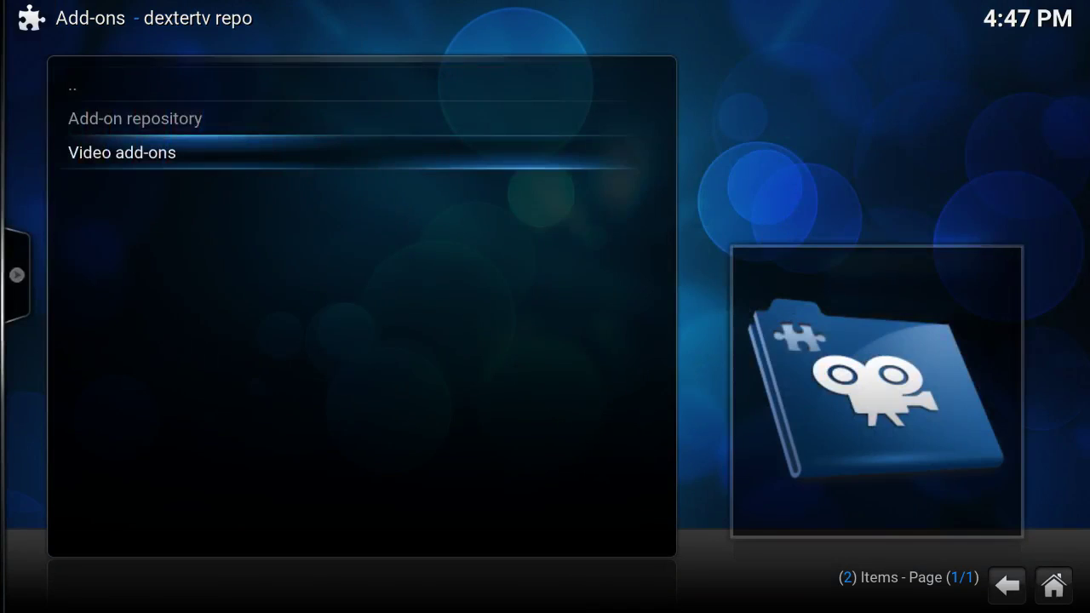
key("Return")
key("Return")
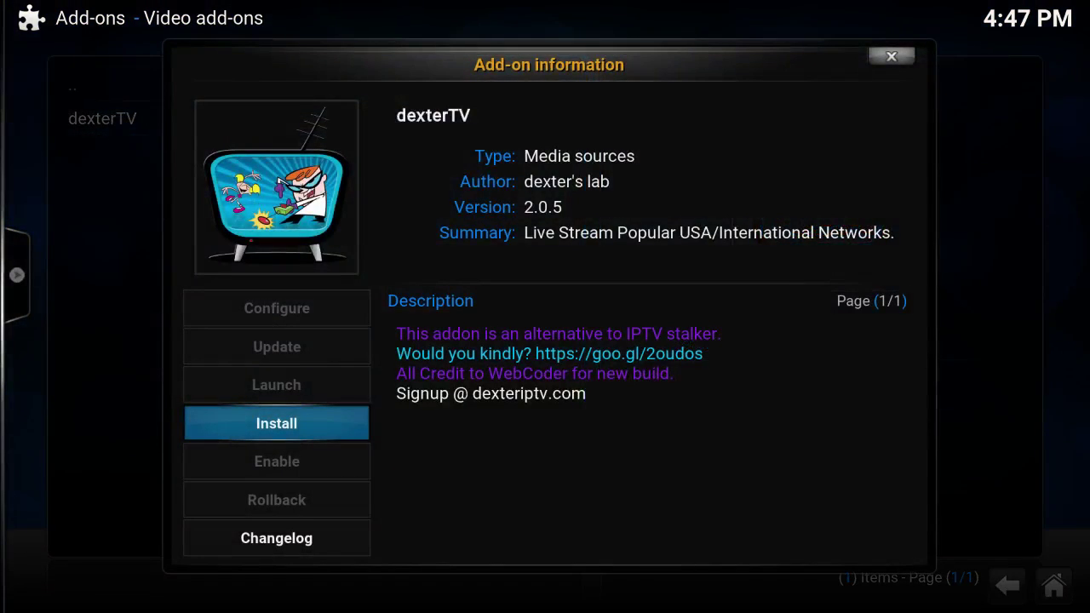
key("Return")
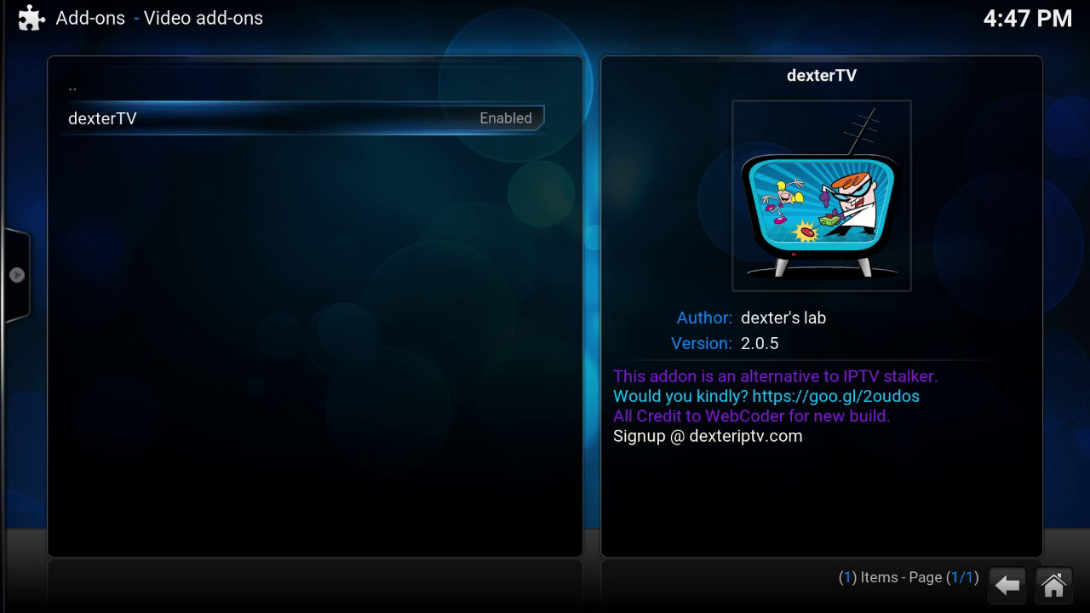
key("BackSpace")
key("BackSpace")
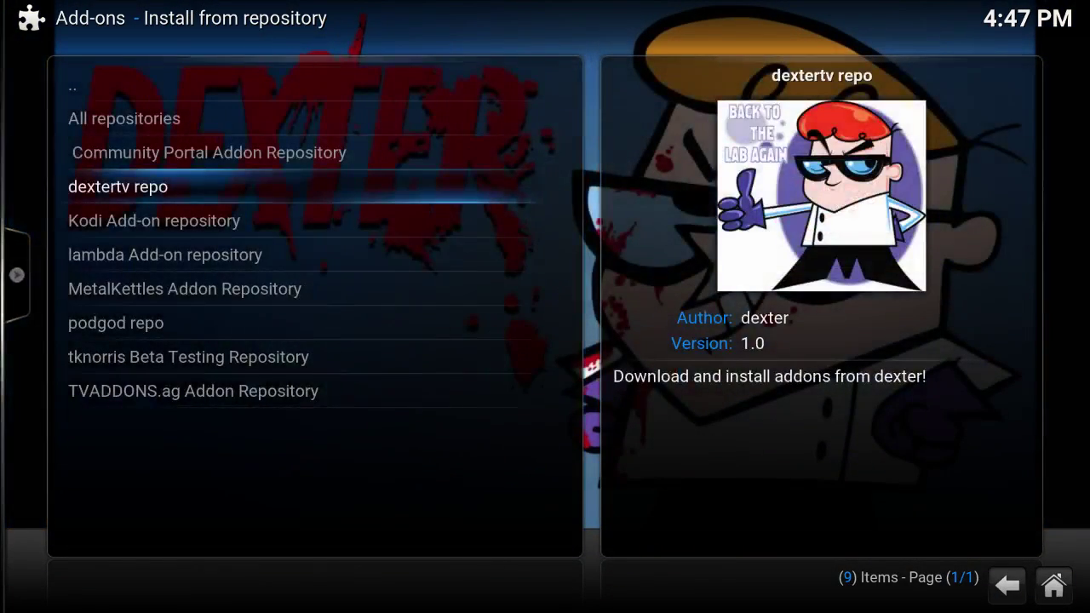
Step: Install Stream All The Sources 1.0.87 from tknorris Beta Testing Repository's Video add-ons, then return to repositories
key("Down")
key("Down")
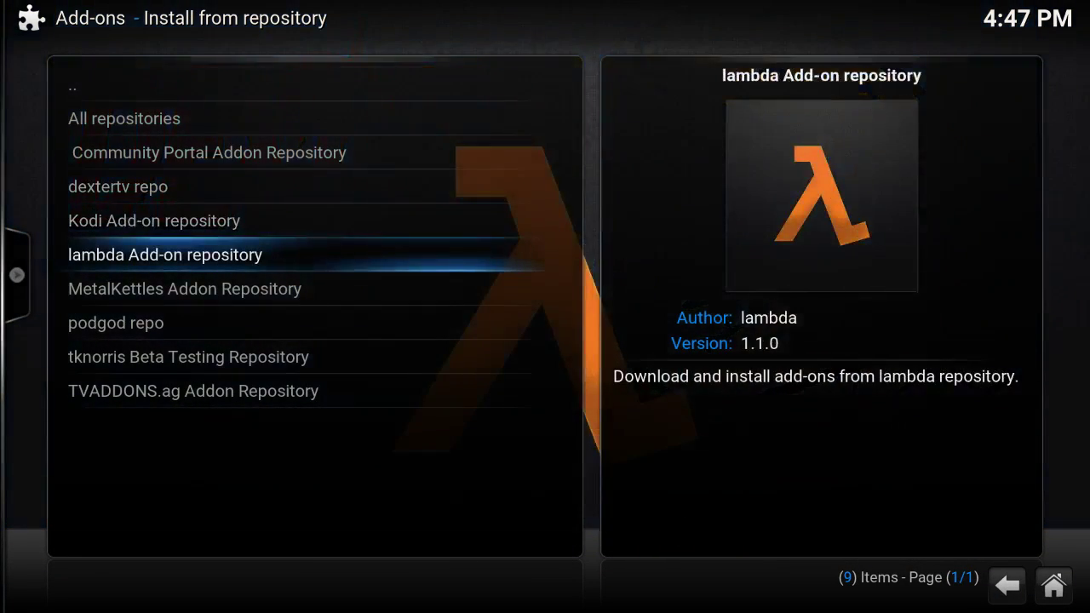
key("Down")
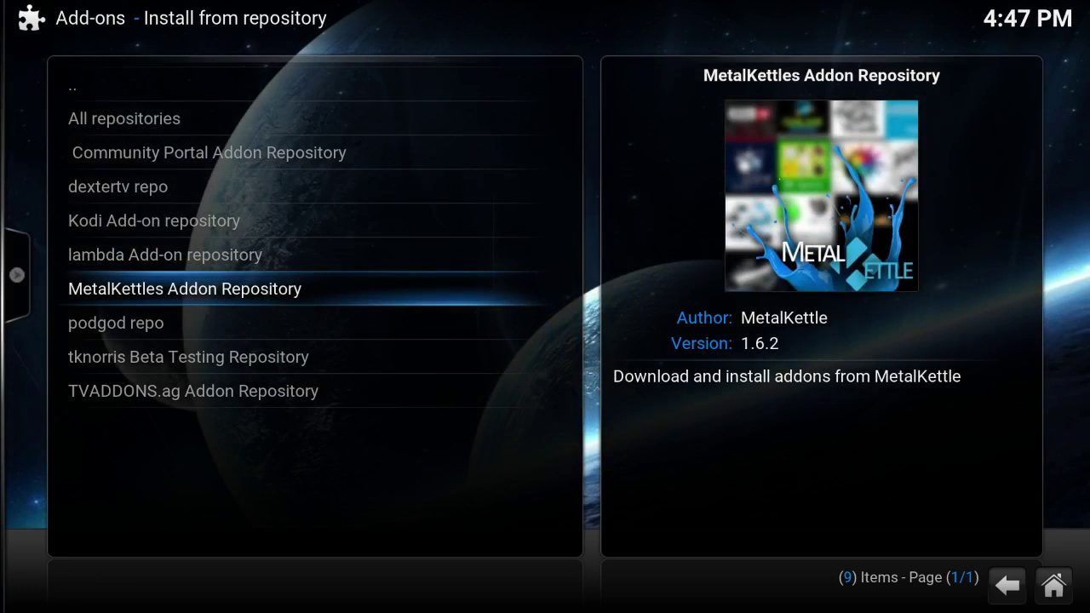
key("Up")
key("Down")
key("Down")
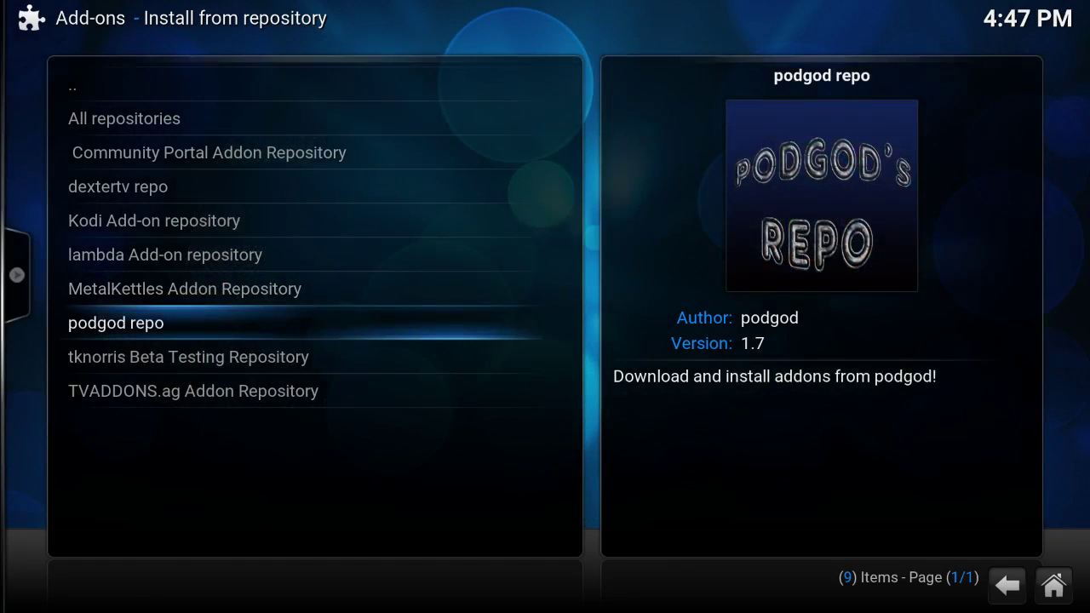
key("Down")
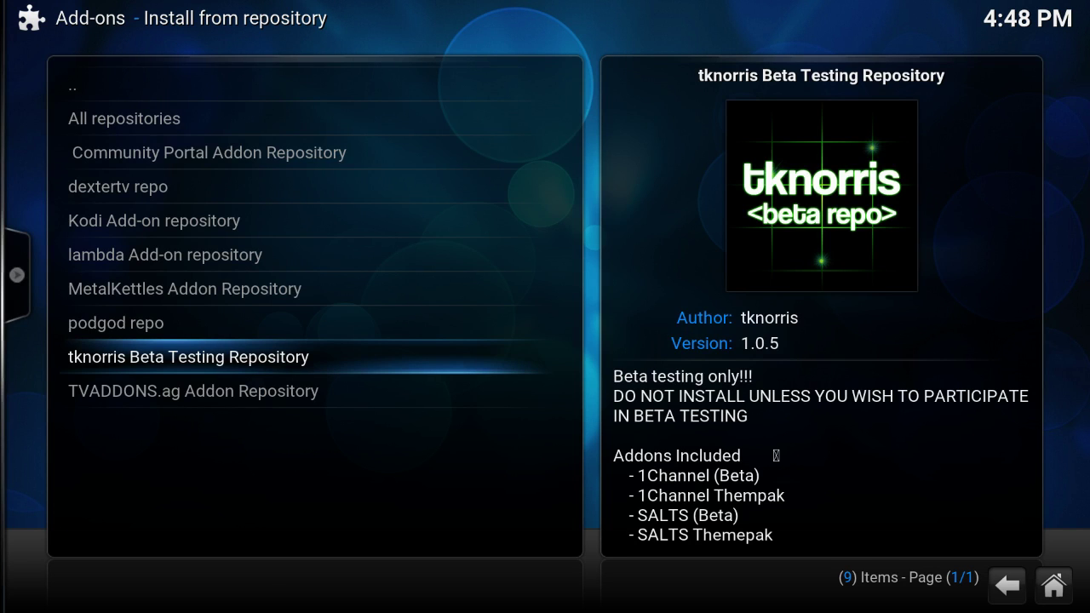
key("Return")
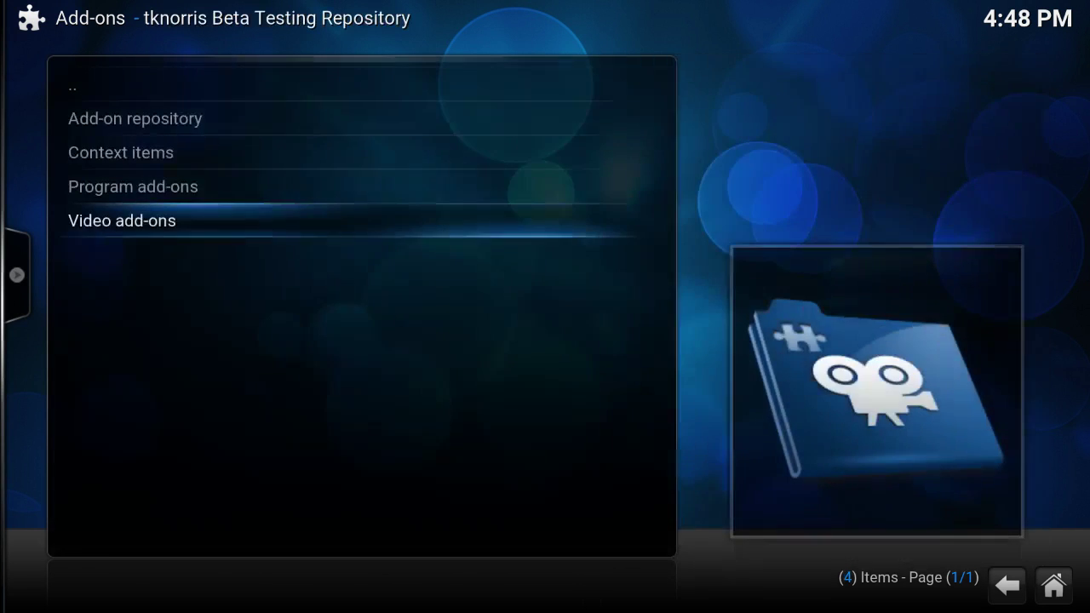
key("Return")
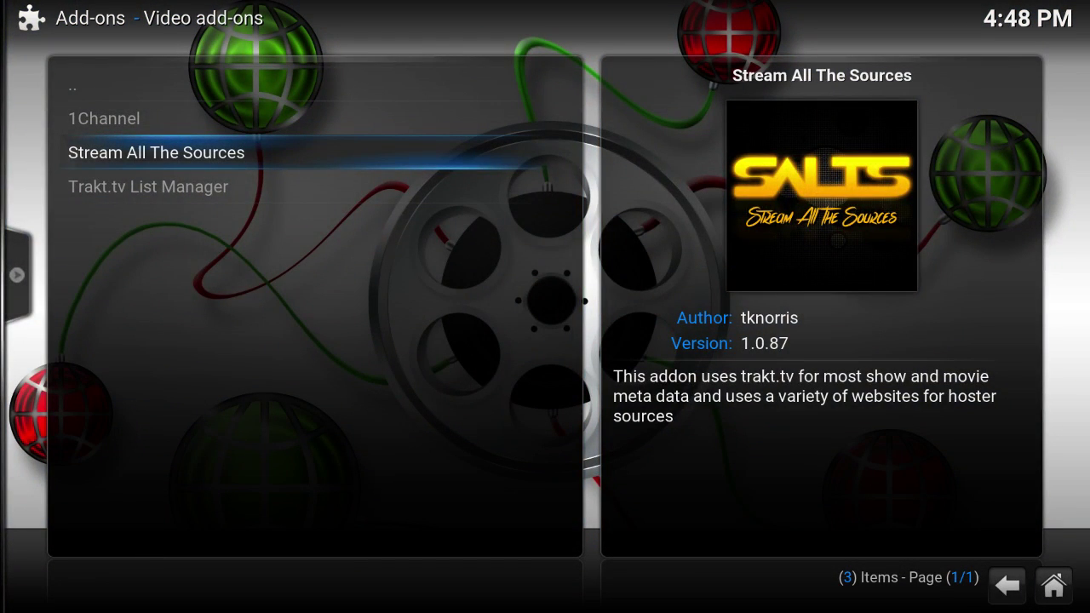
key("Return")
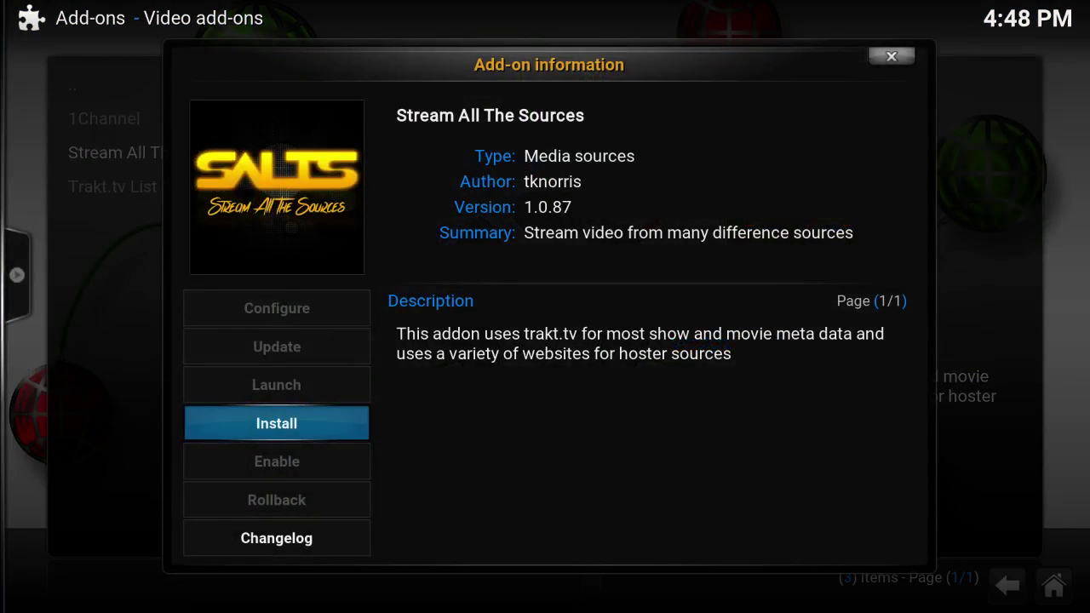
key("Return")
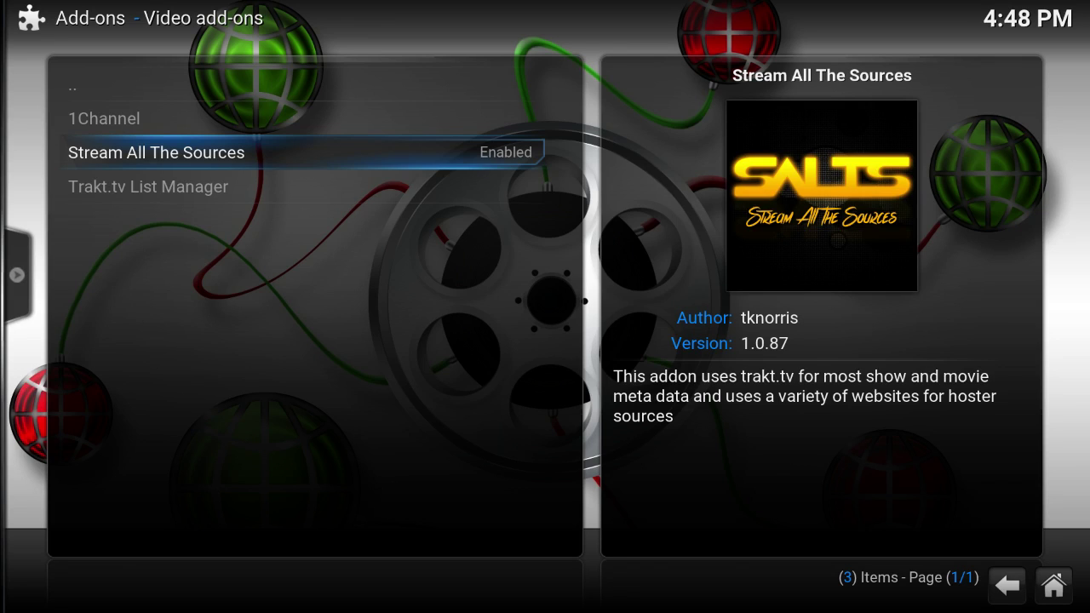
key("BackSpace")
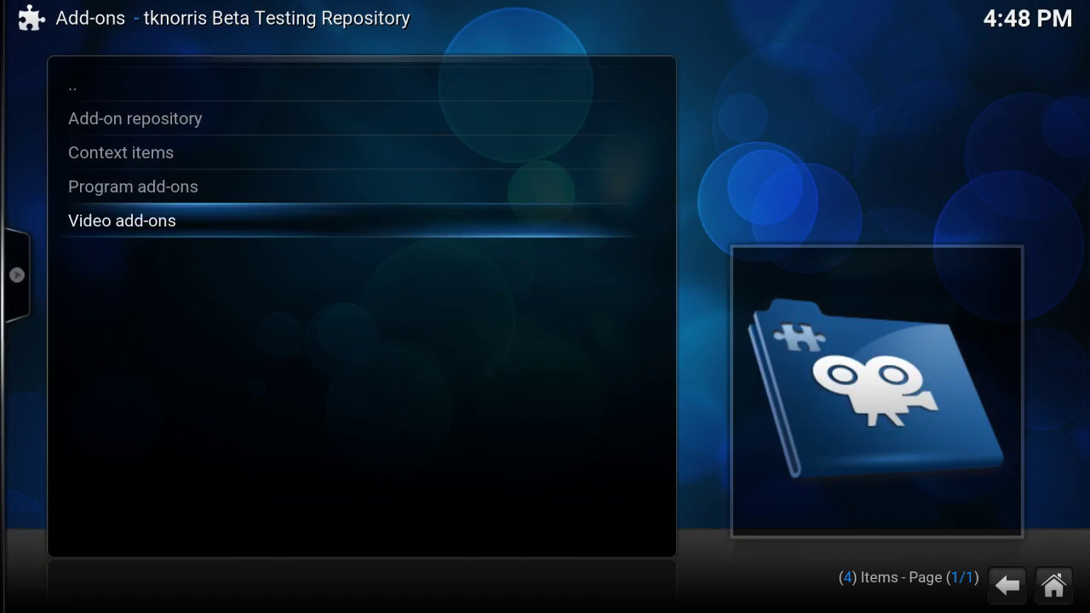
key("BackSpace")
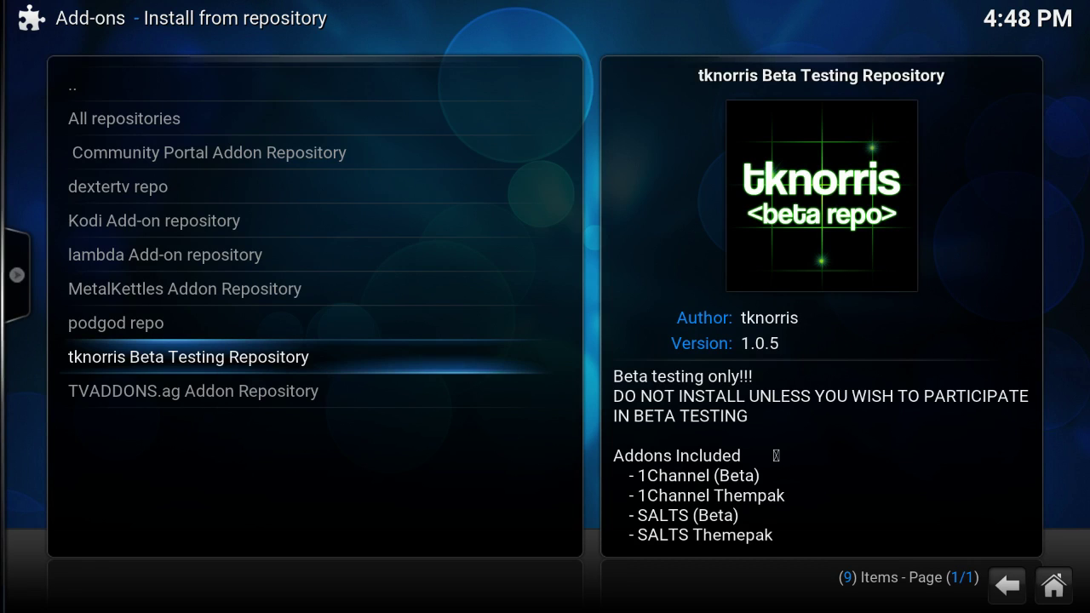
Step: Launch the Addon Installer from the Programs add-ons list
key("BackSpace")
key("BackSpace")
key("BackSpace")
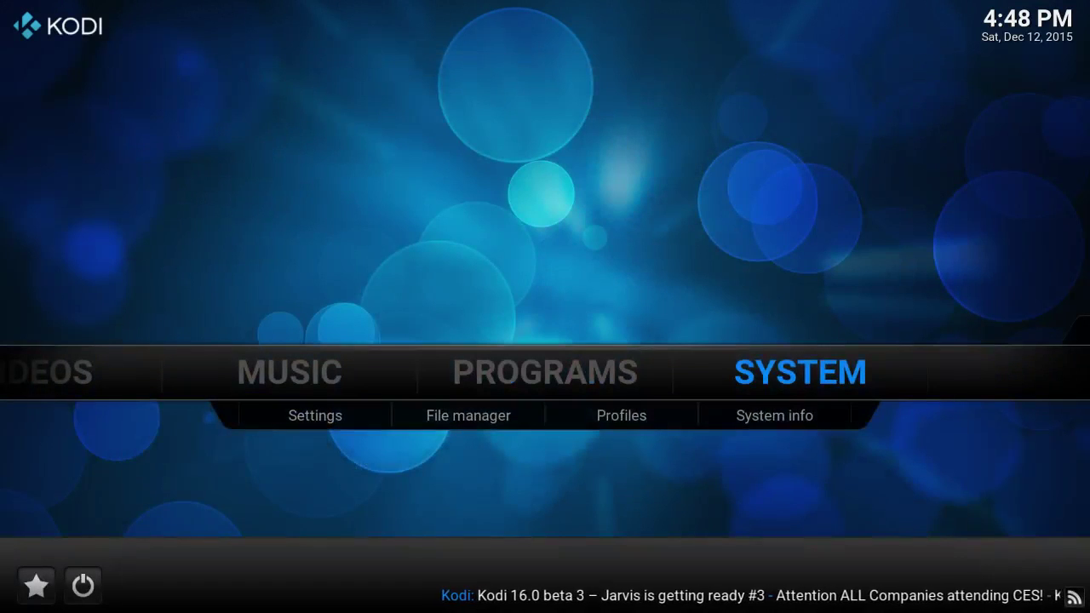
key("Left")
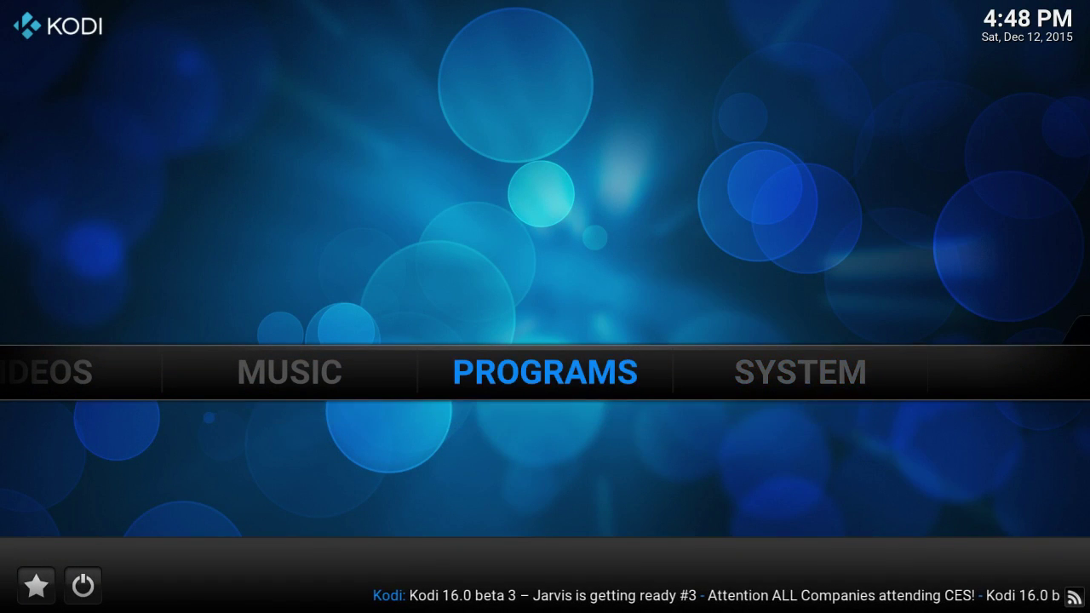
key("Return")
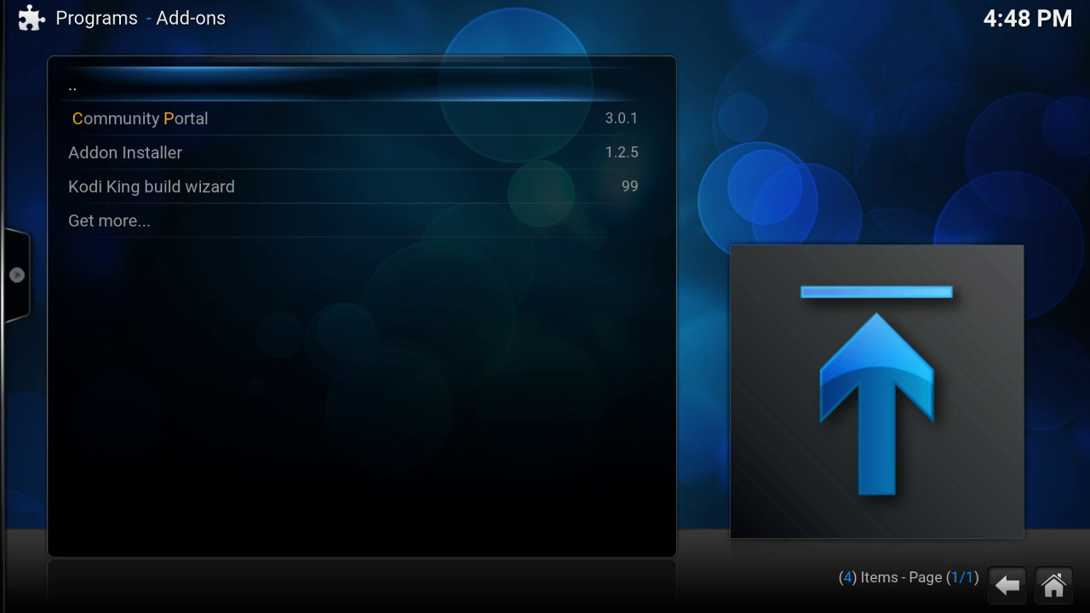
key("Down")
key("Down")
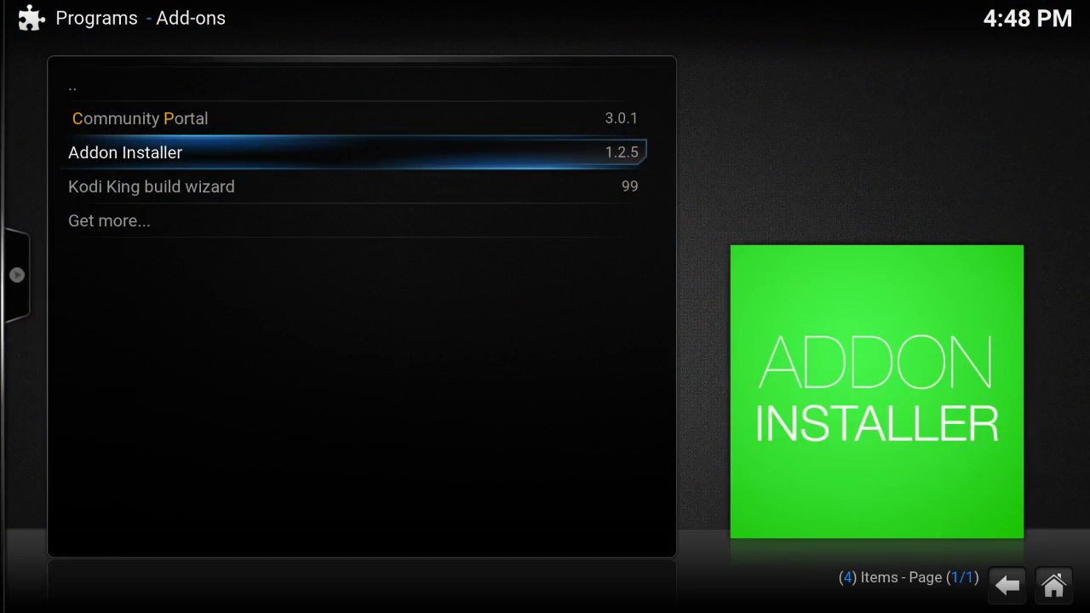
key("Return")
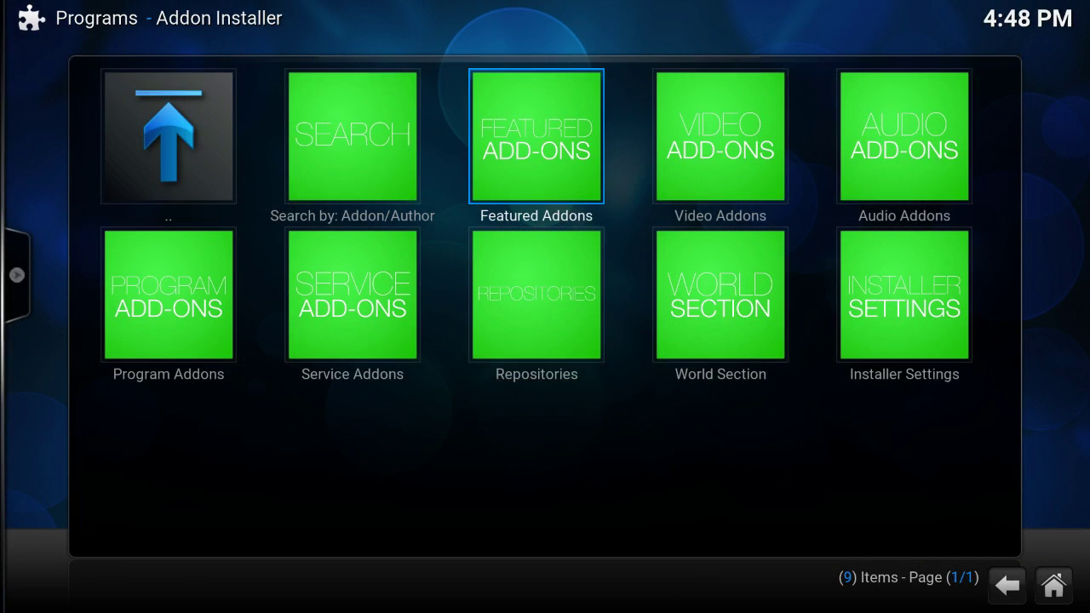
Step: Open the Featured Add-ons collection and bring up cCloud TV's install entry
key("Return")
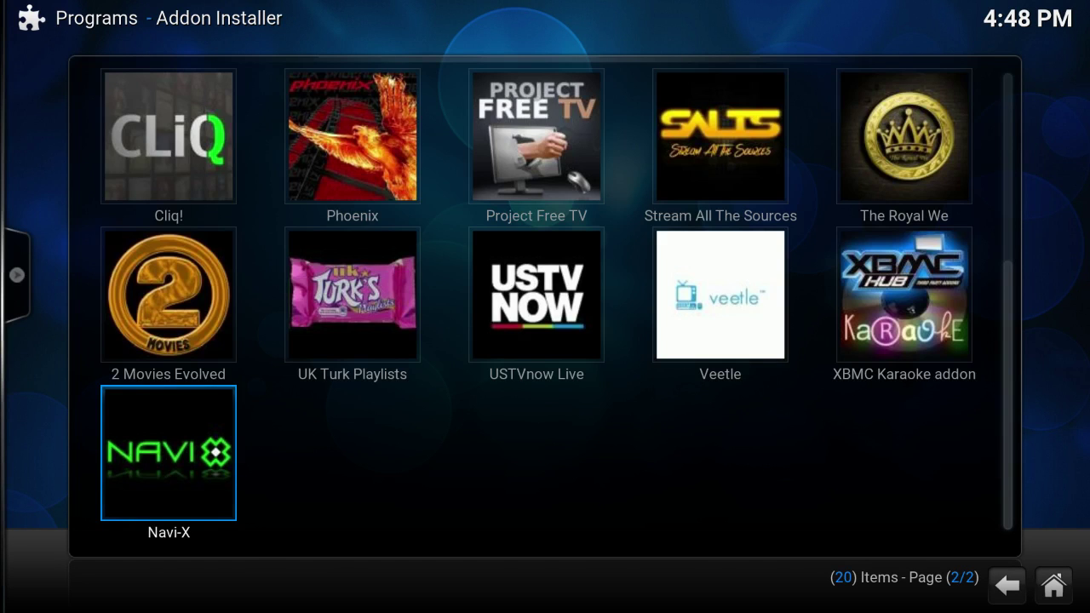
key("Up")
key("Up")
key("Up")
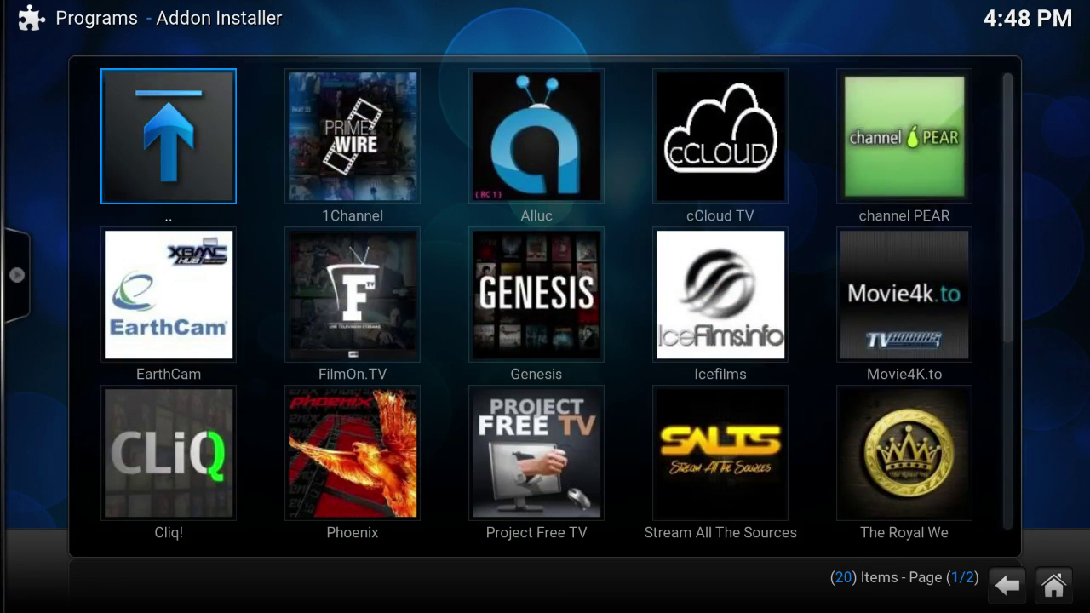
key("Right")
key("Right")
key("Right")
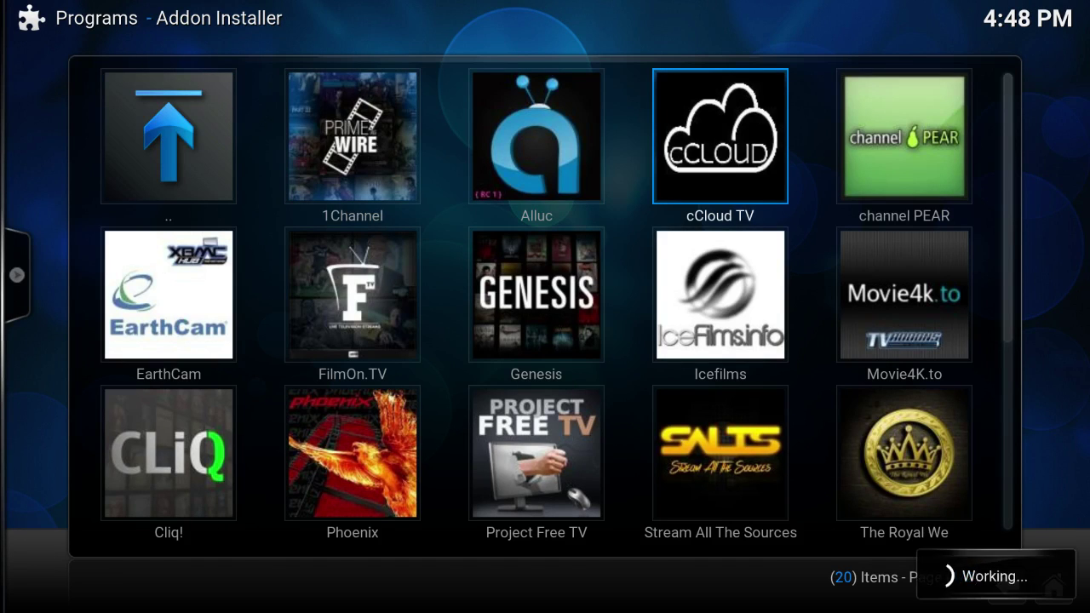
key("Return")
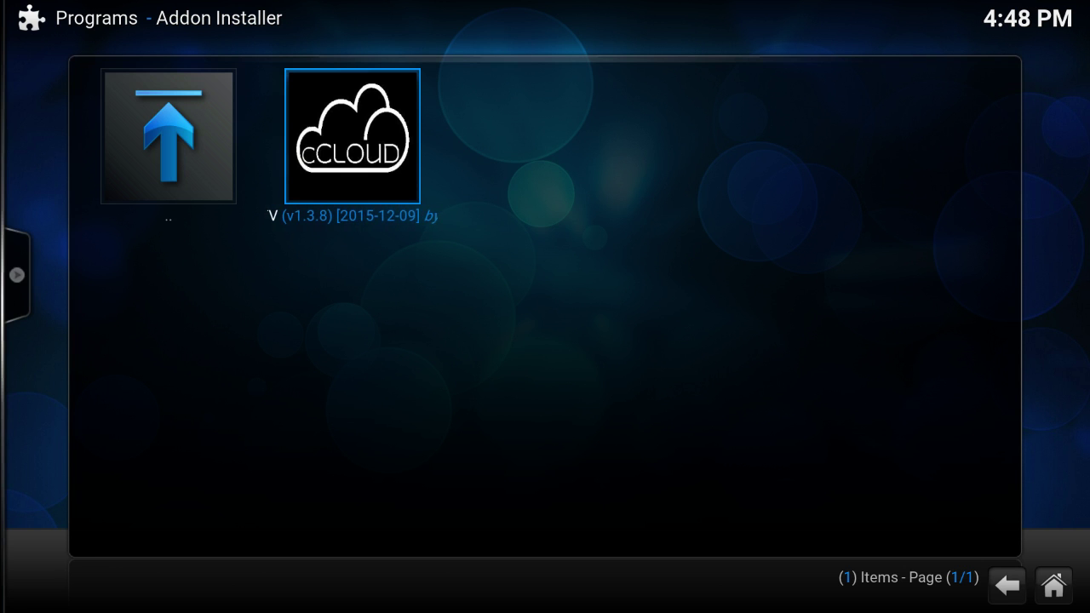
Step: Install cCloud TV, confirm the Please Confirm prompt, and dismiss the Success message
key("Return")
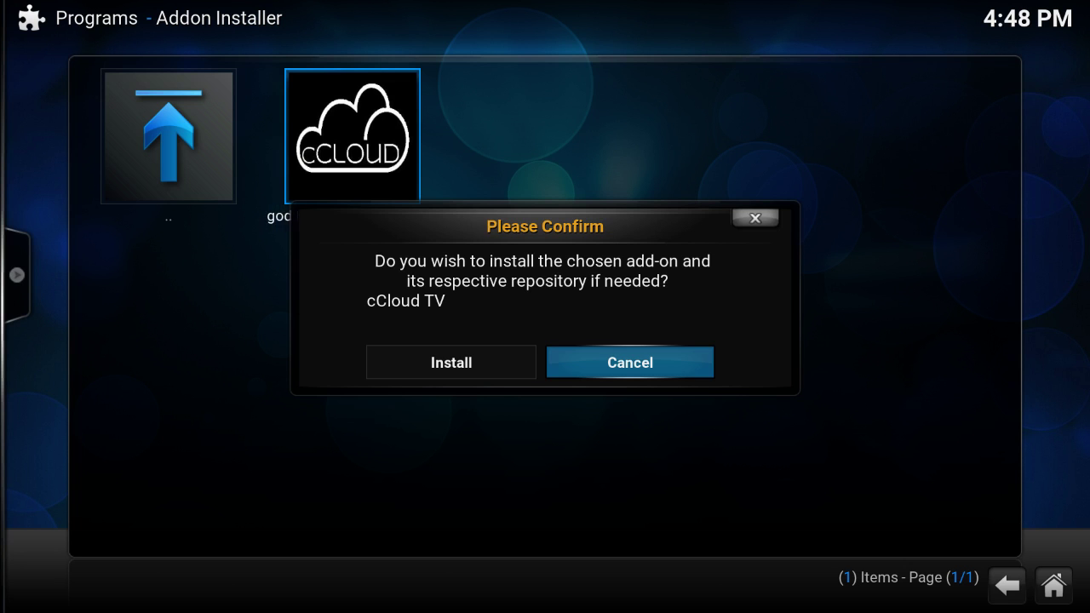
key("Left")
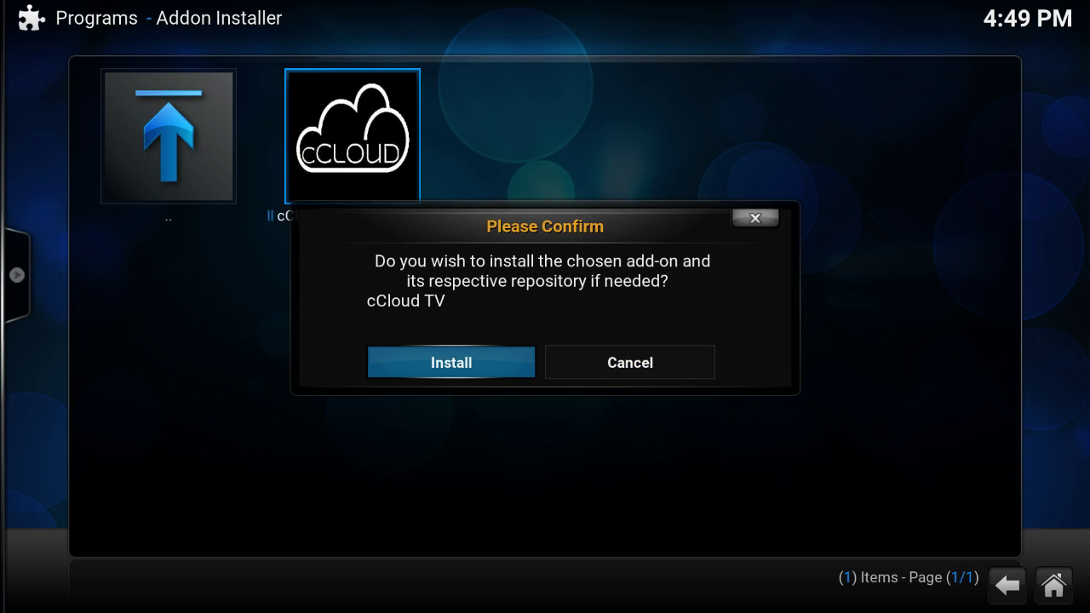
key("Return")
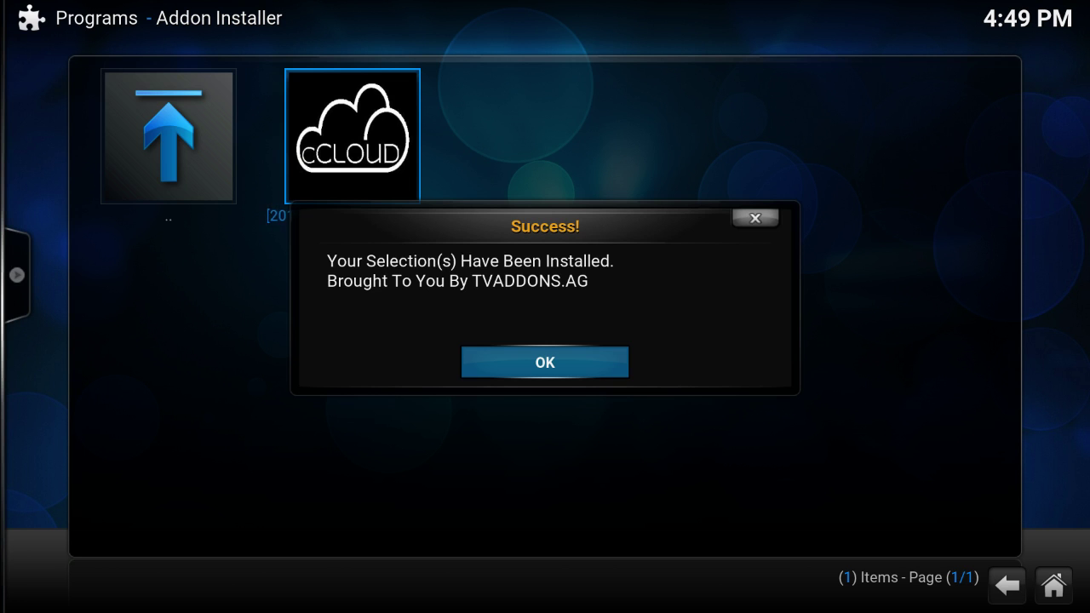
key("Return")
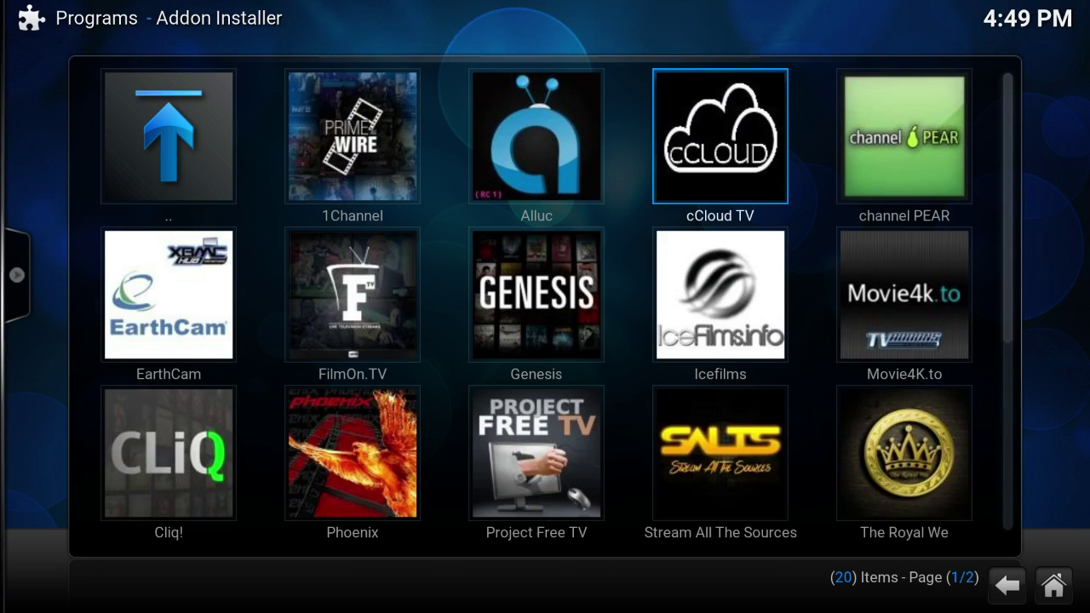
Step: Install channel PEAR from the featured grid, confirming and dismissing the Success message
key("Right")
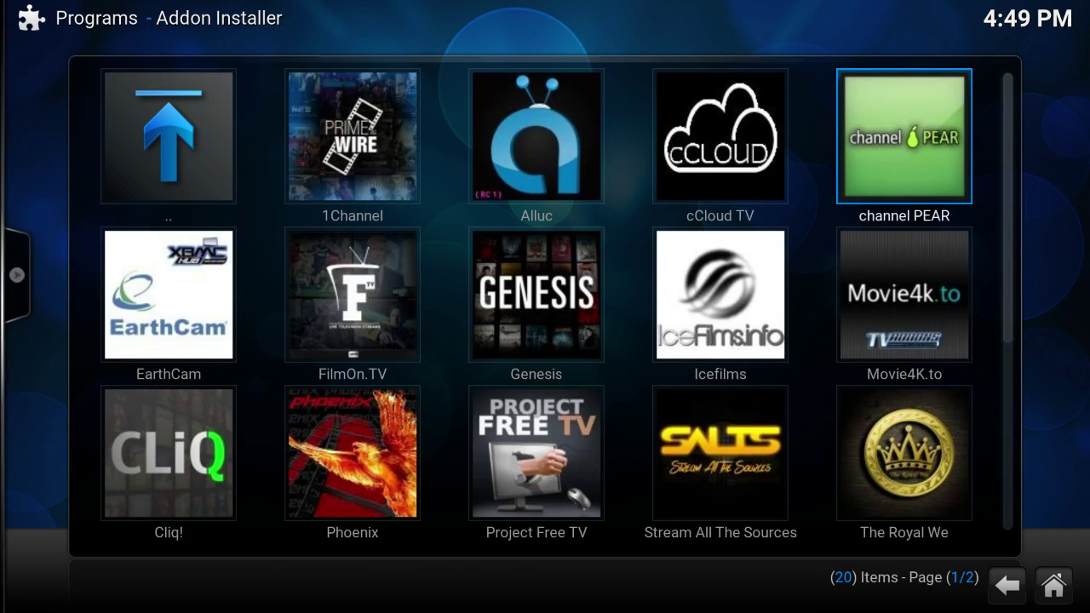
key("Return")
key("Return")
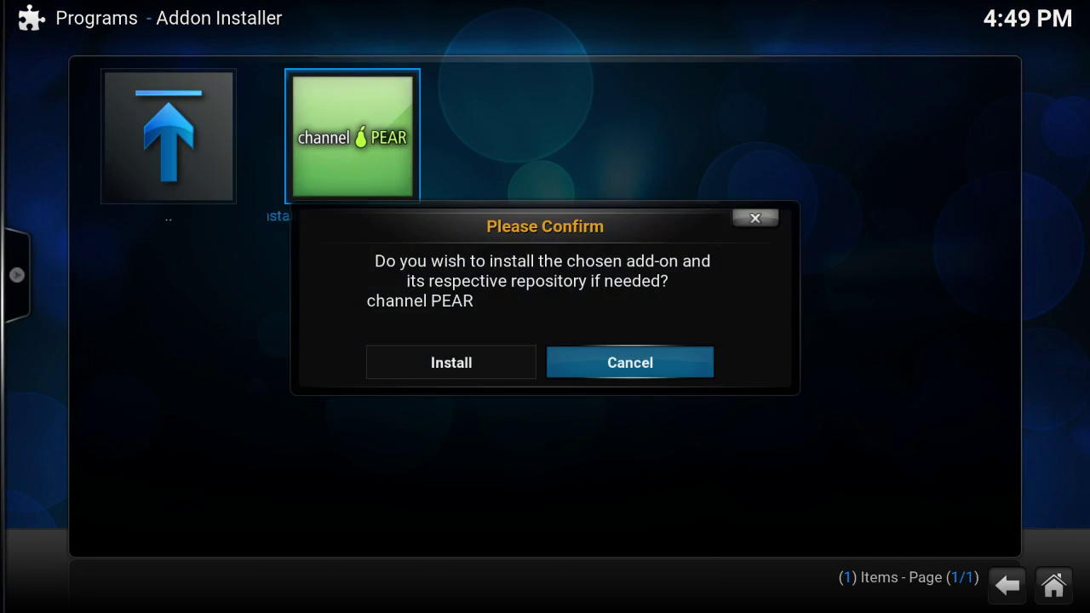
key("Left")
key("Return")
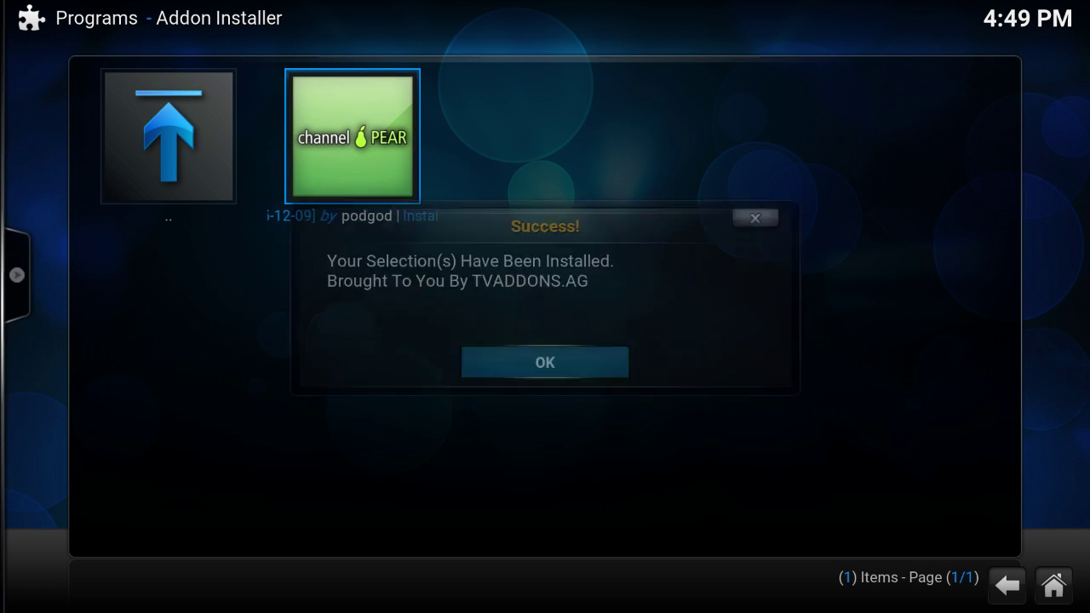
key("Return")
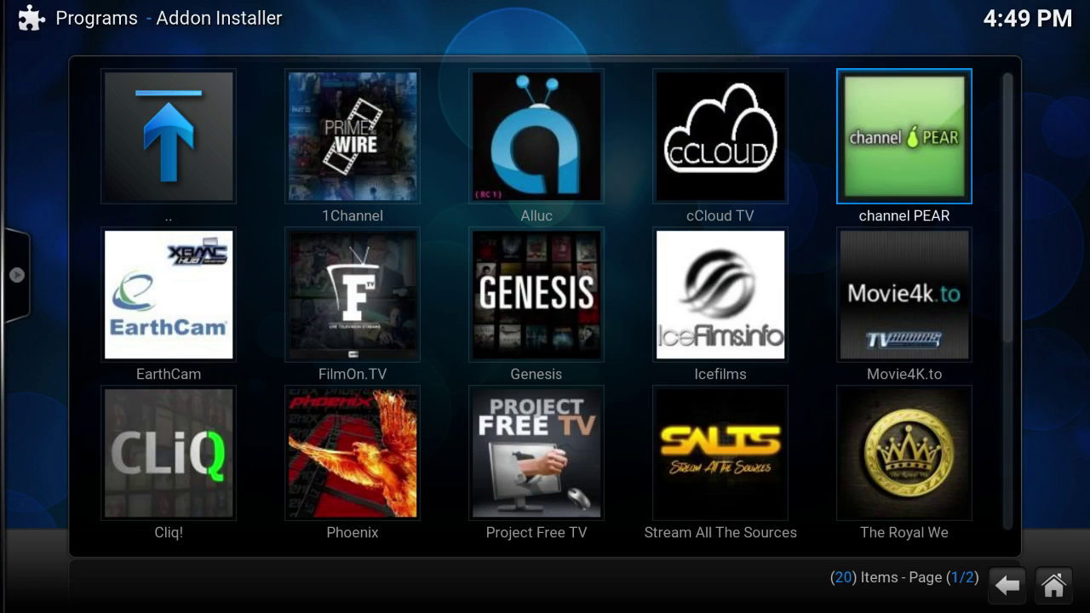
Step: Install Genesis v3.2.1 from the featured grid, confirming and dismissing the Success message
key("Left")
key("Left")
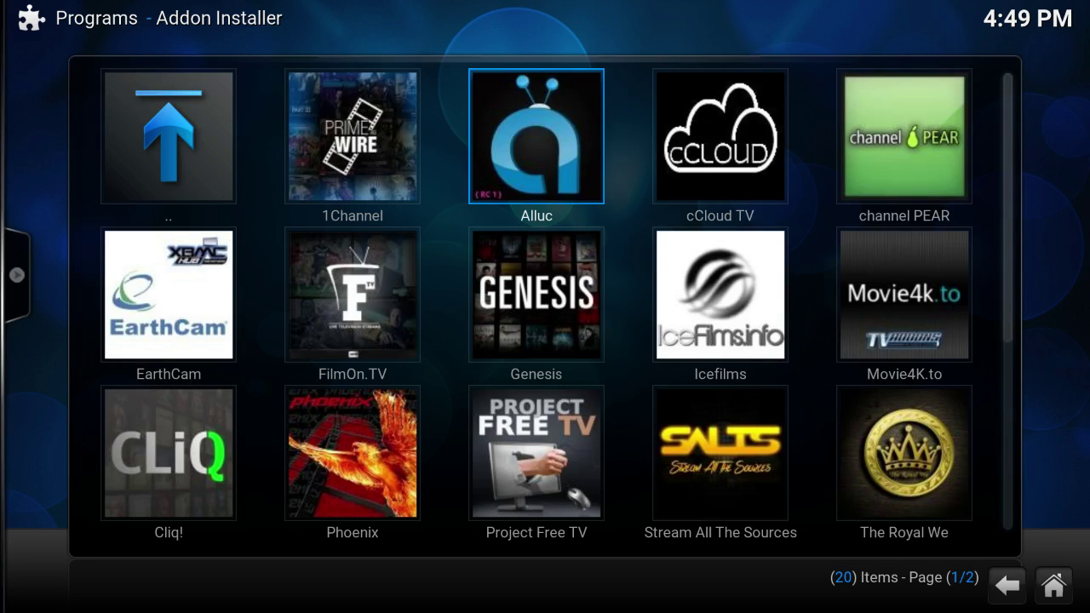
key("Down")
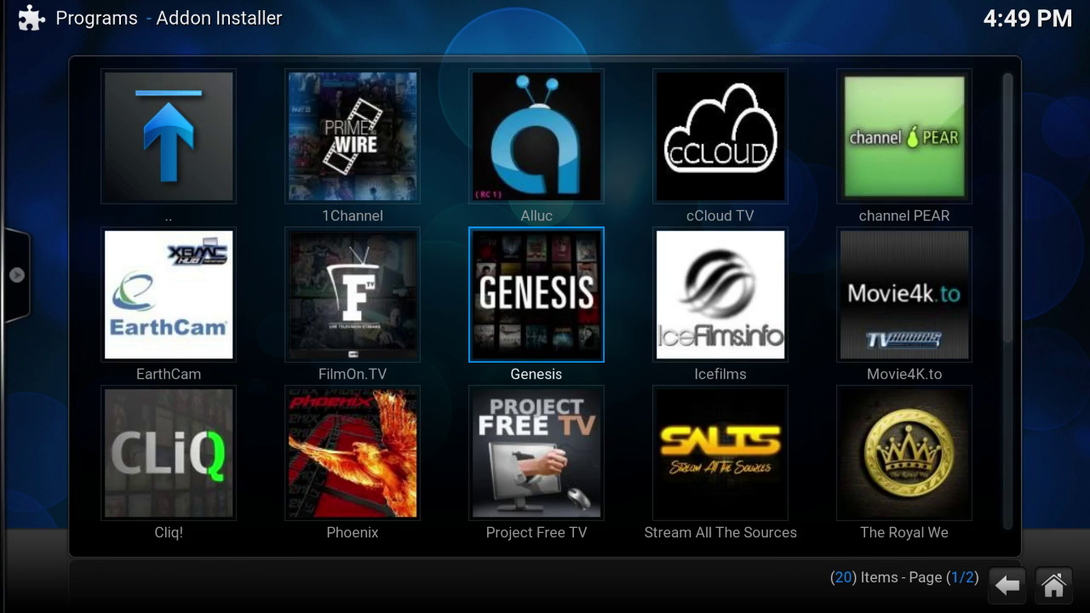
key("Return")
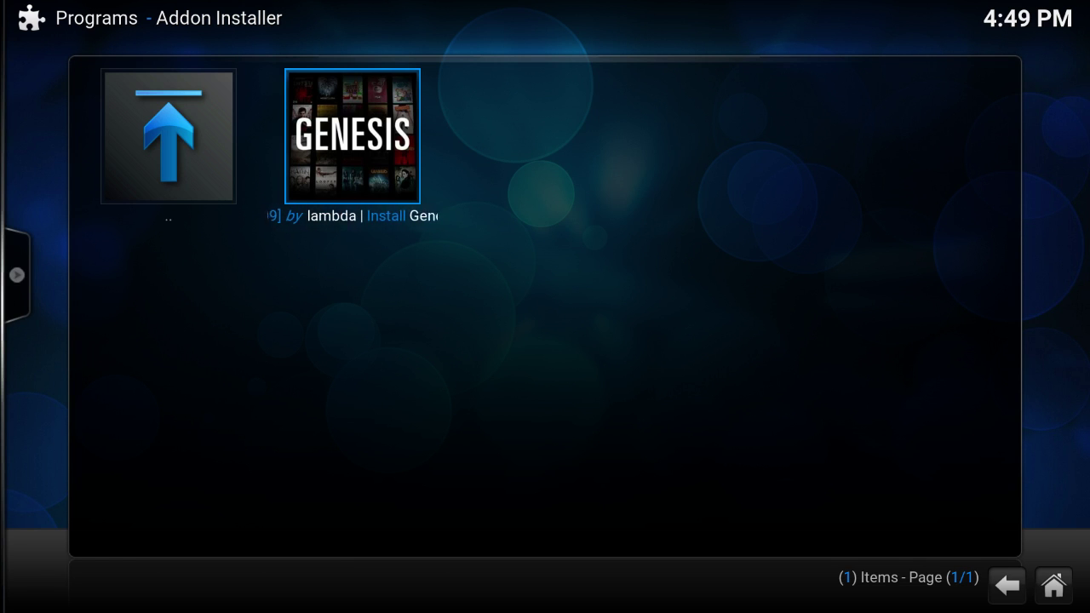
key("Return")
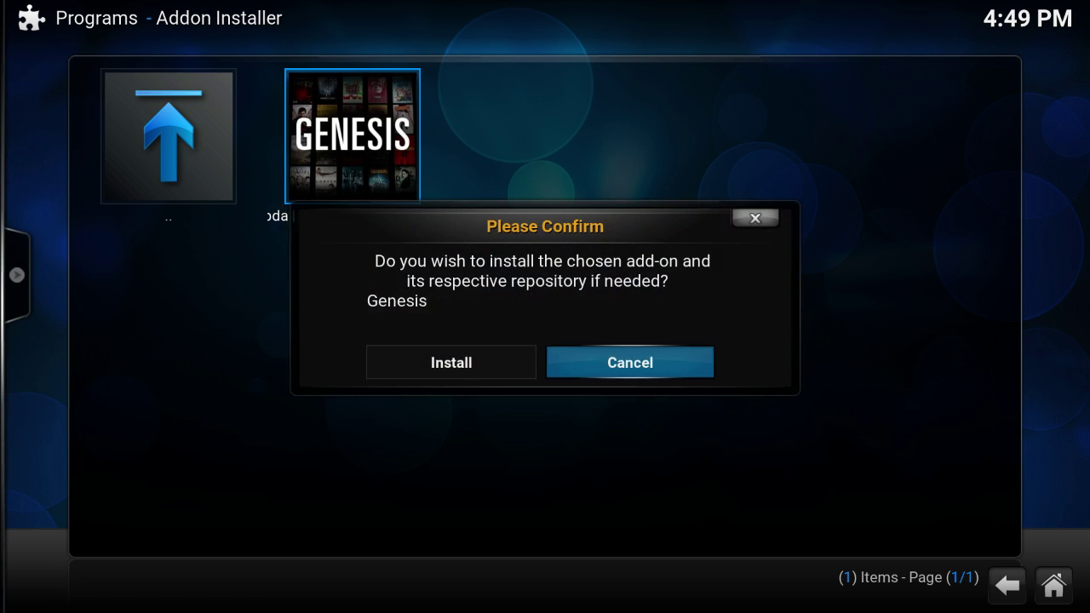
key("Left")
key("Return")
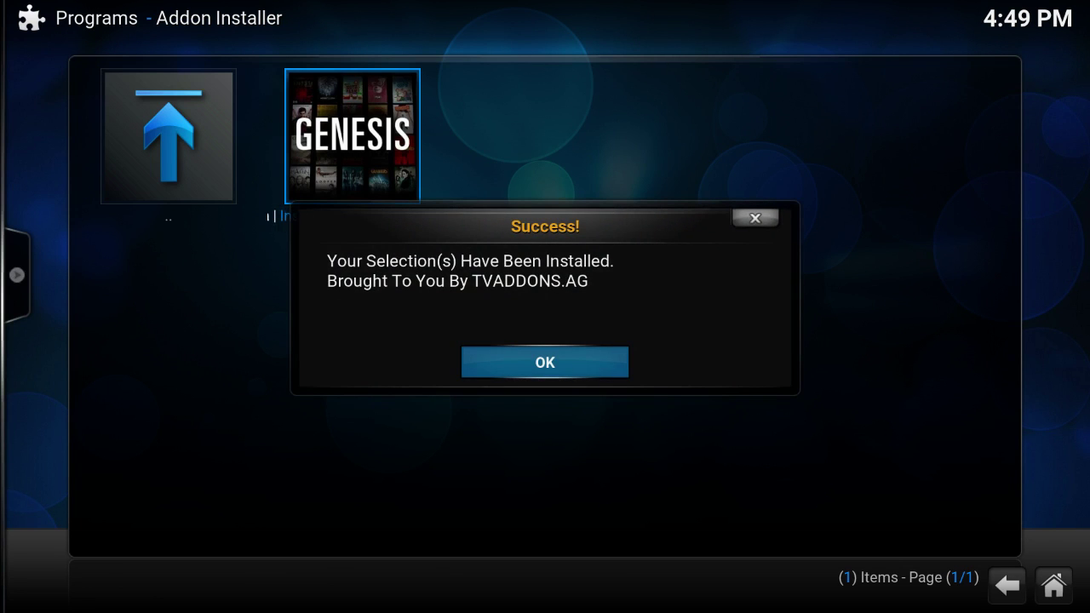
key("Return")
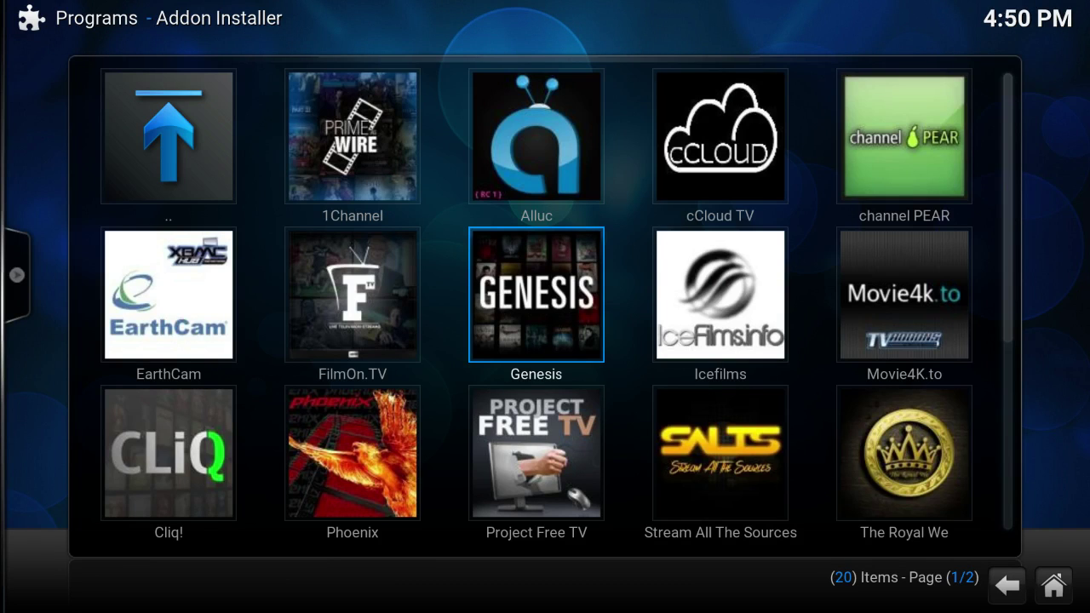
Step: Install Phoenix v2.7.0 from the featured grid, confirming and dismissing the Success message
key("Down")
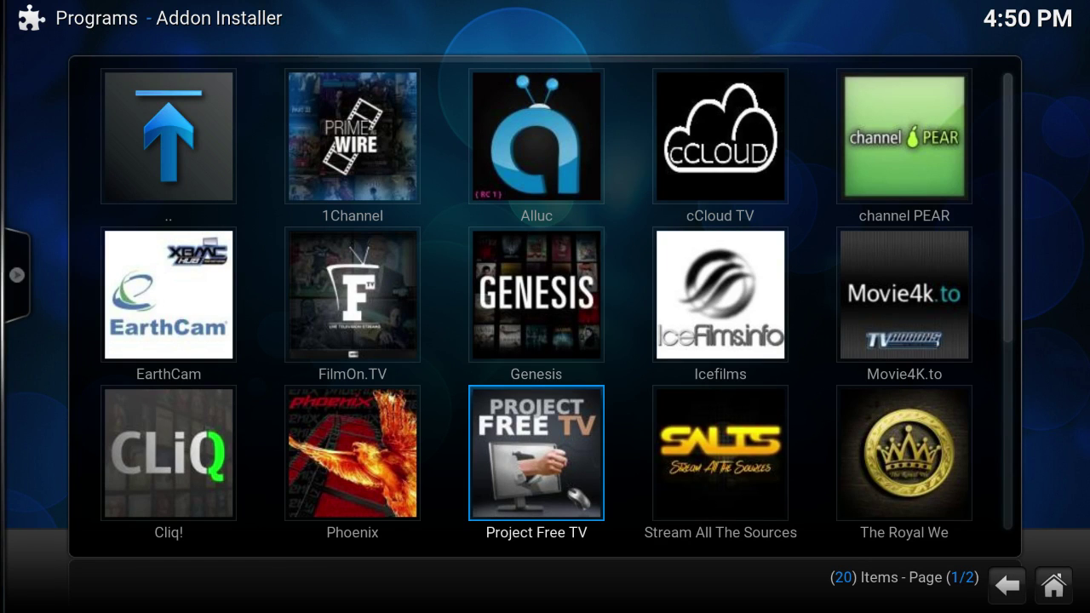
key("Left")
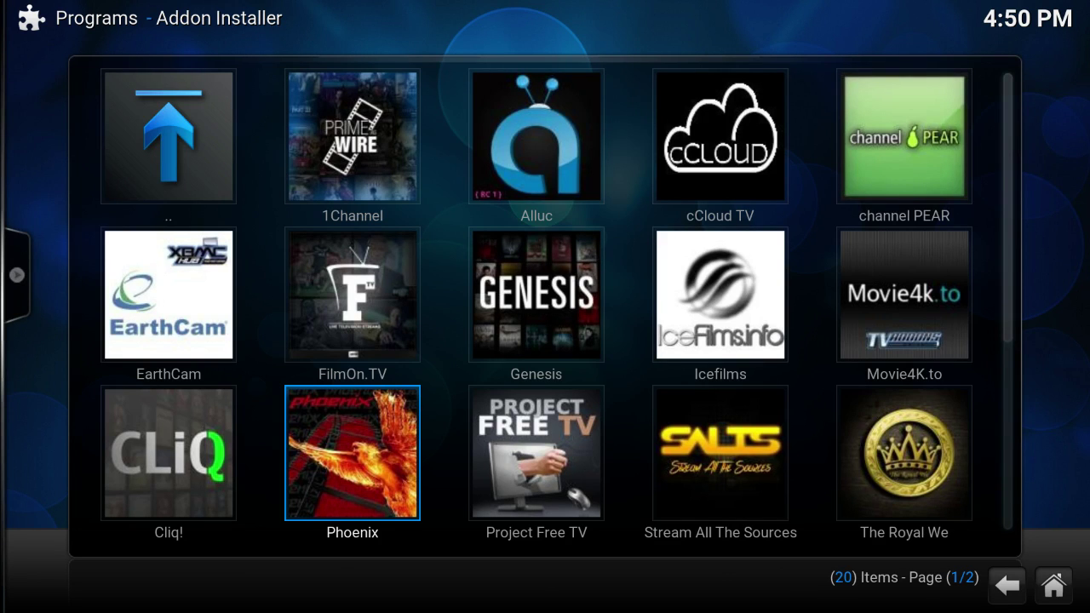
key("Return")
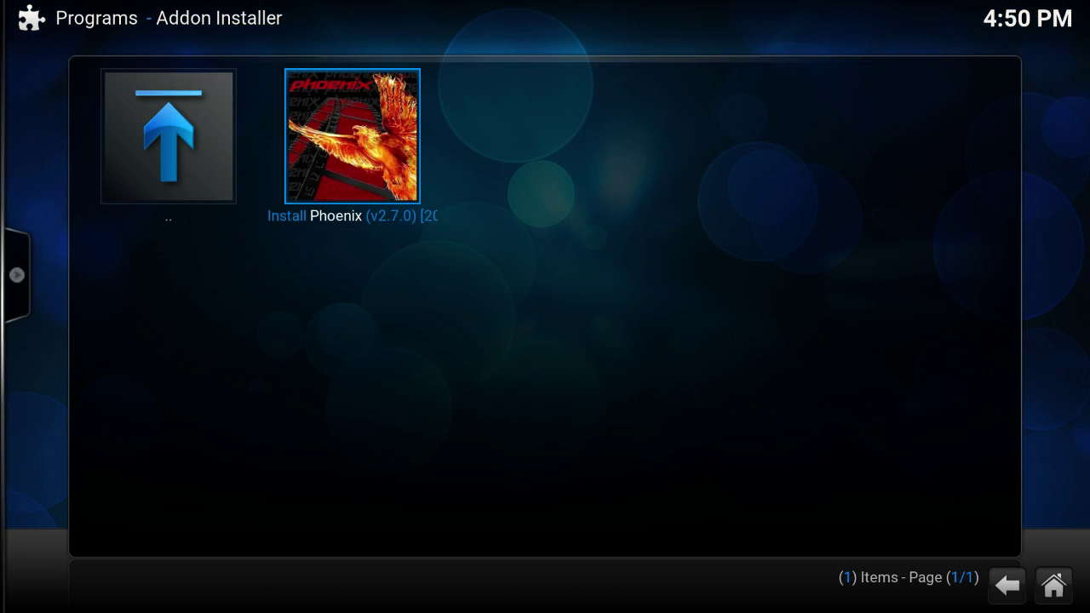
key("Return")
key("Left")
key("Return")
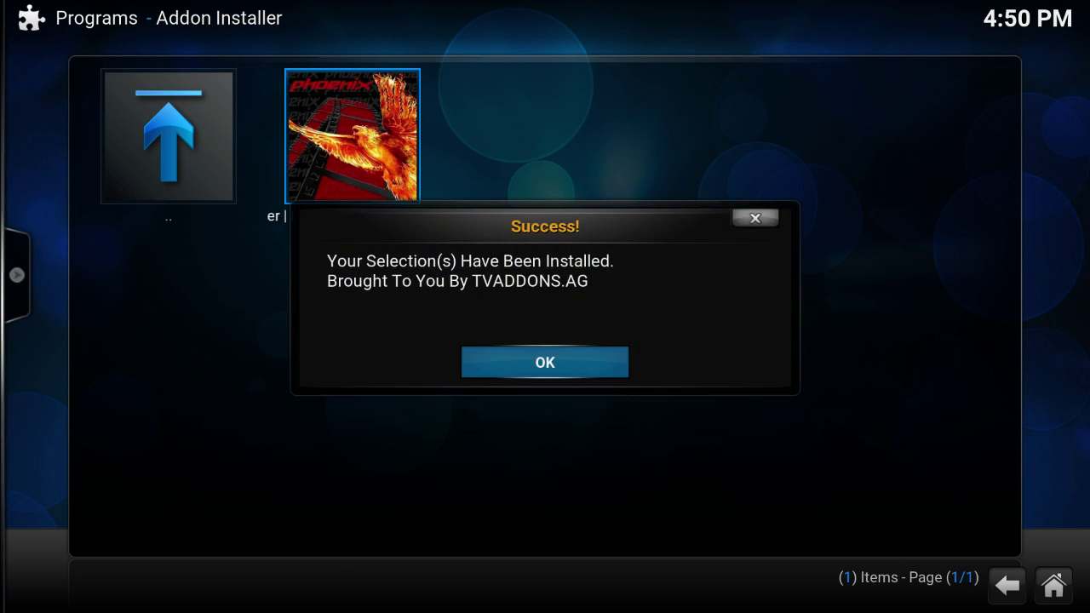
key("Return")
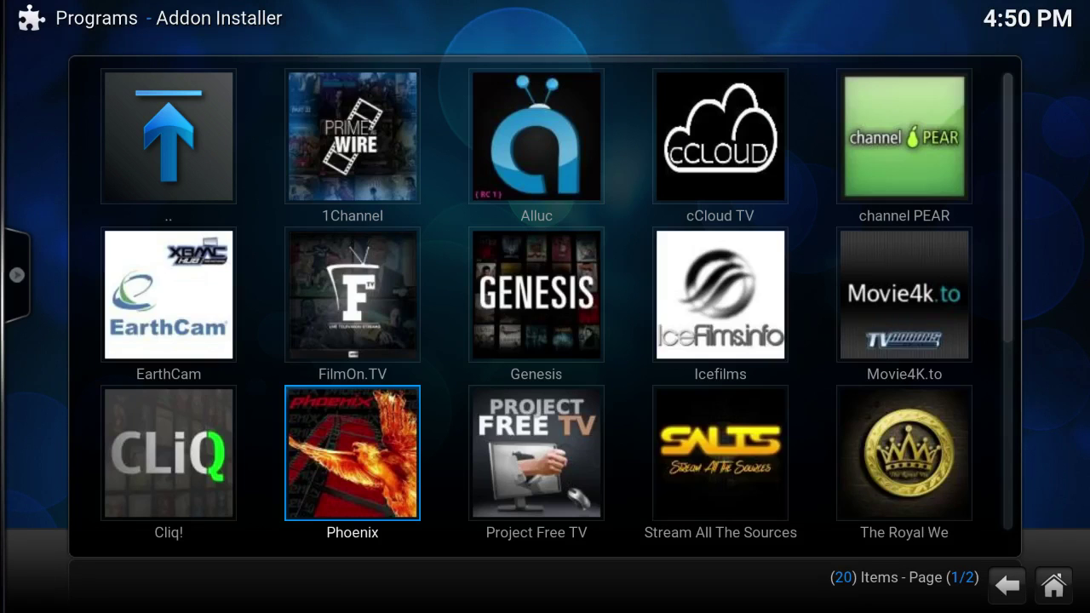
Step: Install UK Turk Playlists v2.0.1 from the featured grid, confirming and dismissing the Success message
key("Right")
key("Right")
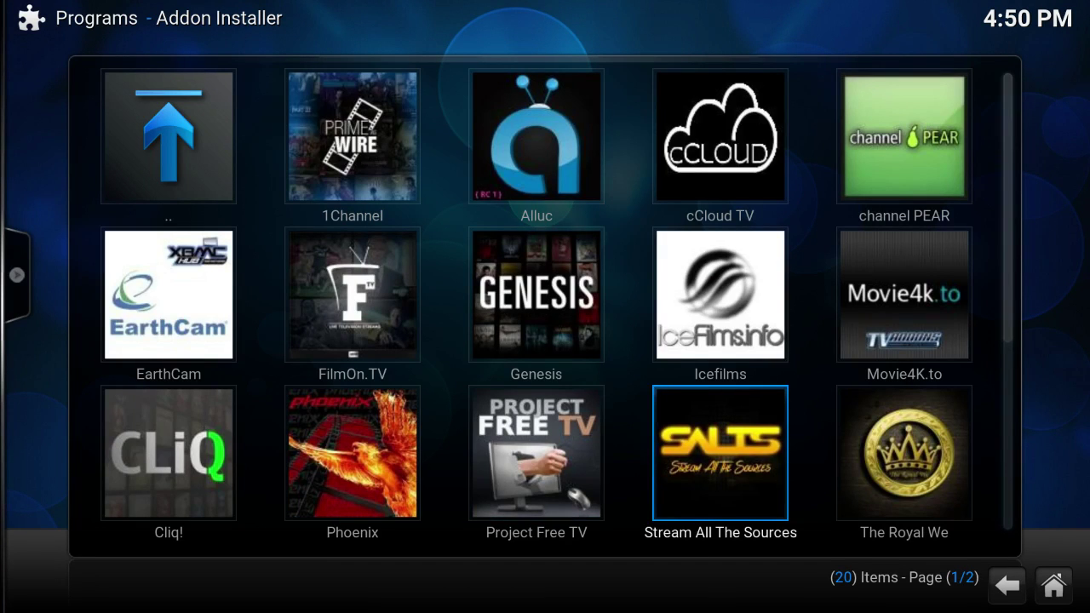
key("Down")
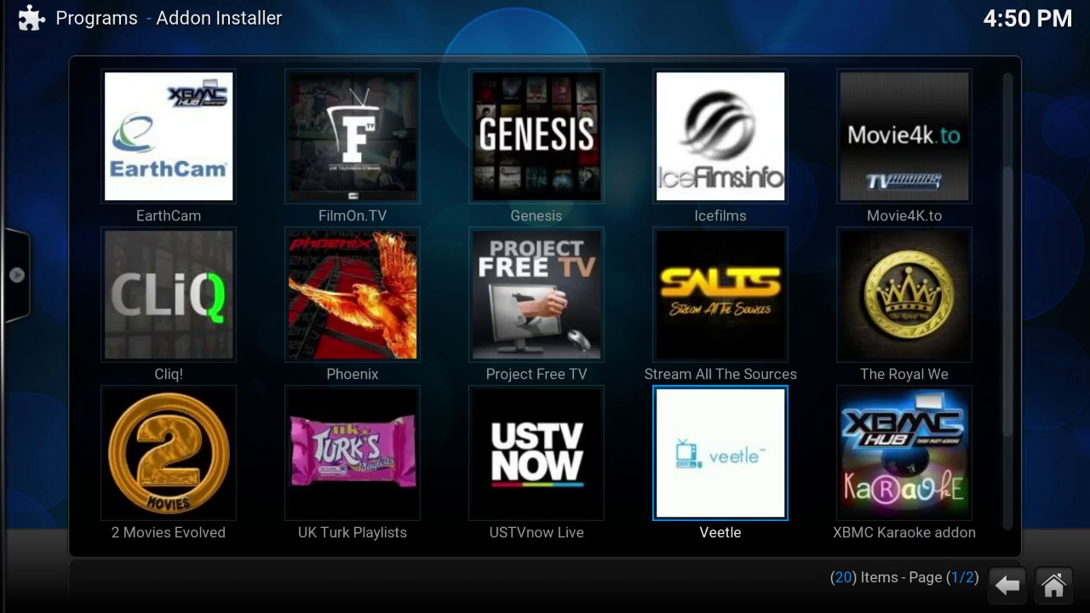
key("Left")
key("Left")
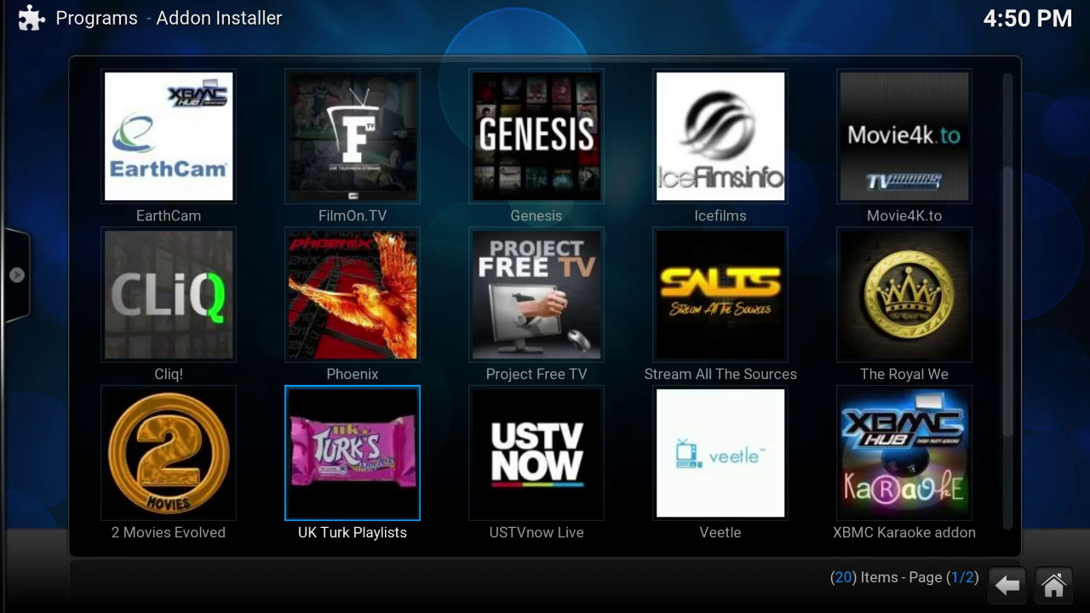
key("Return")
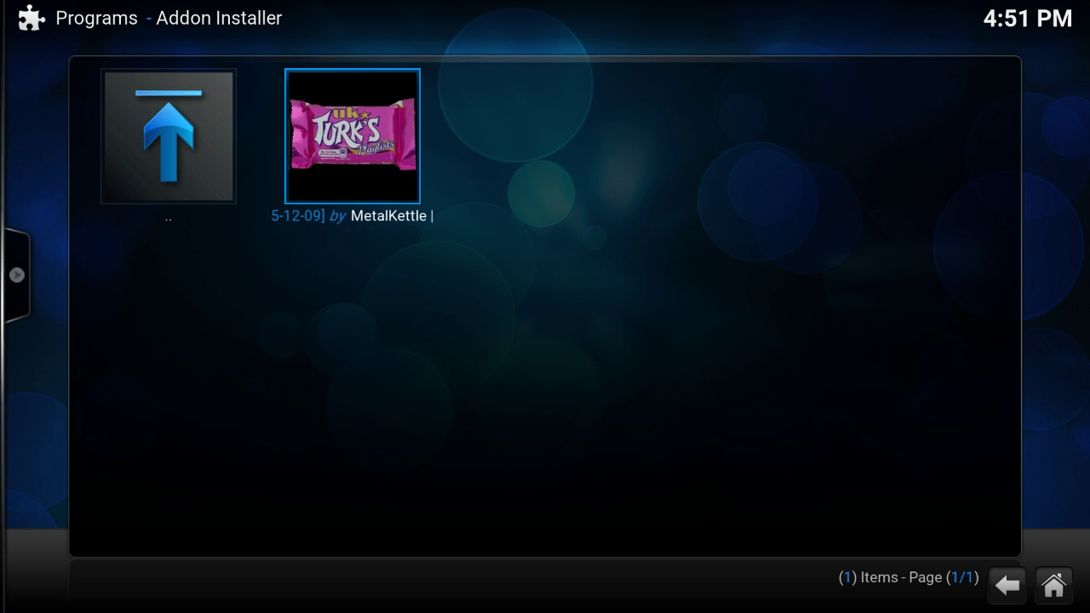
key("Return")
key("Left")
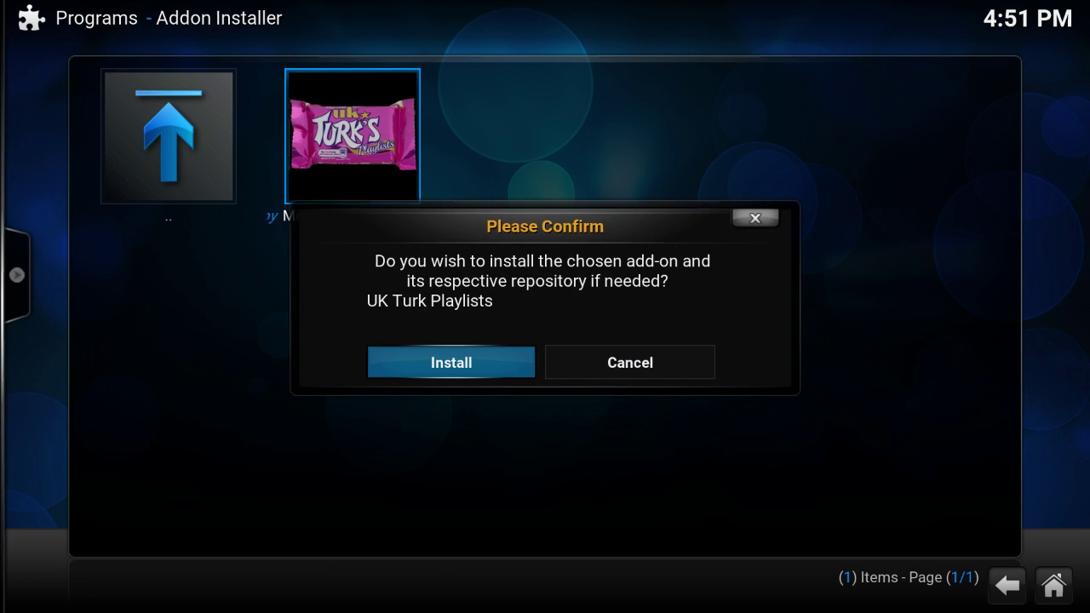
key("Return")
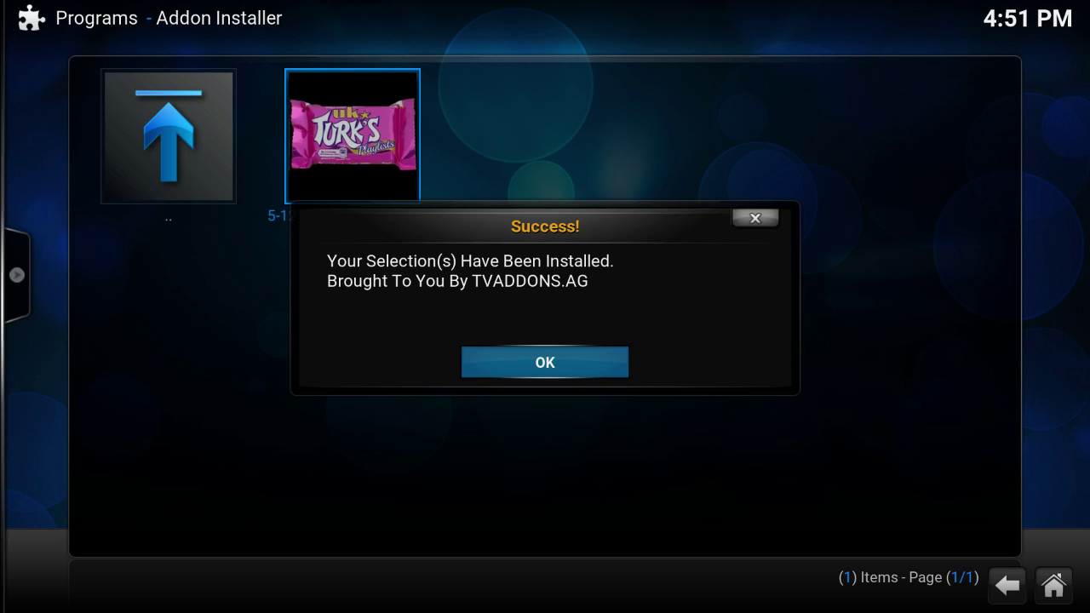
key("Return")
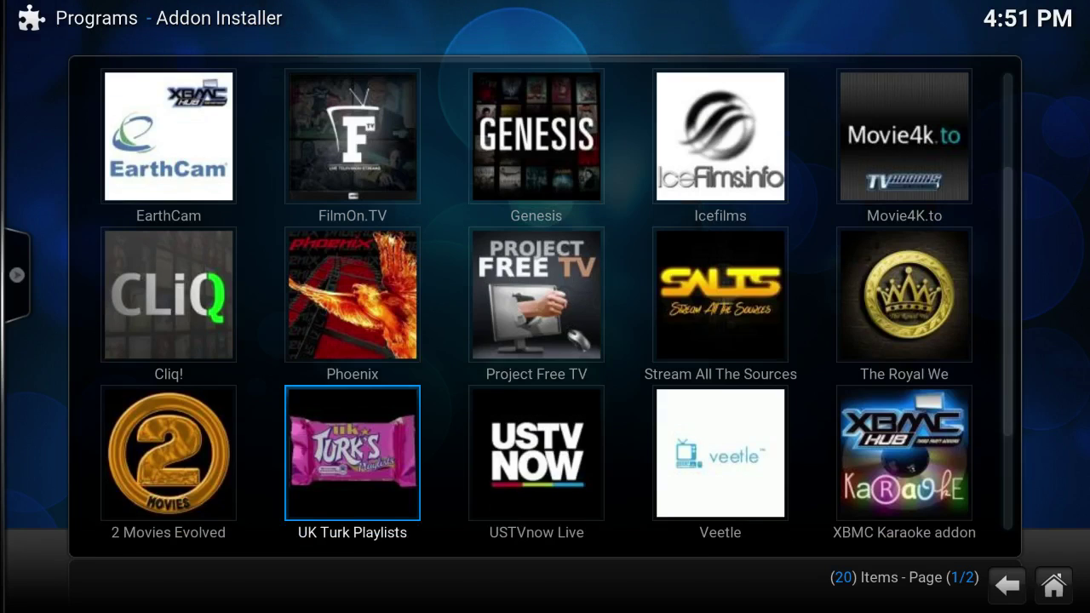
Step: Install Navi-X v4.0 from the last page, then exit the installer to the Programs add-ons list
key("Up")
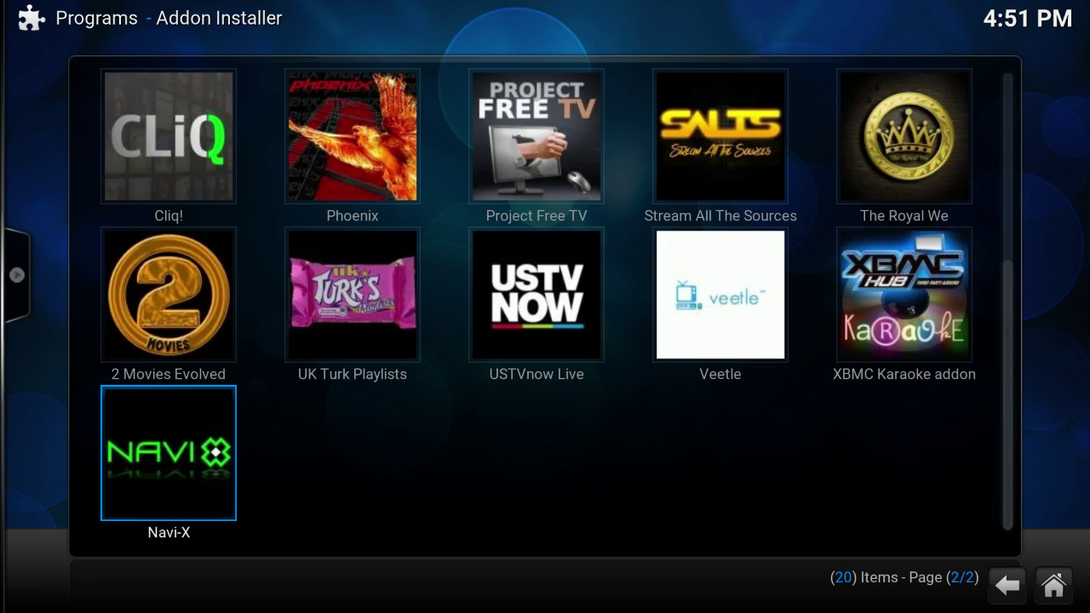
key("Return")
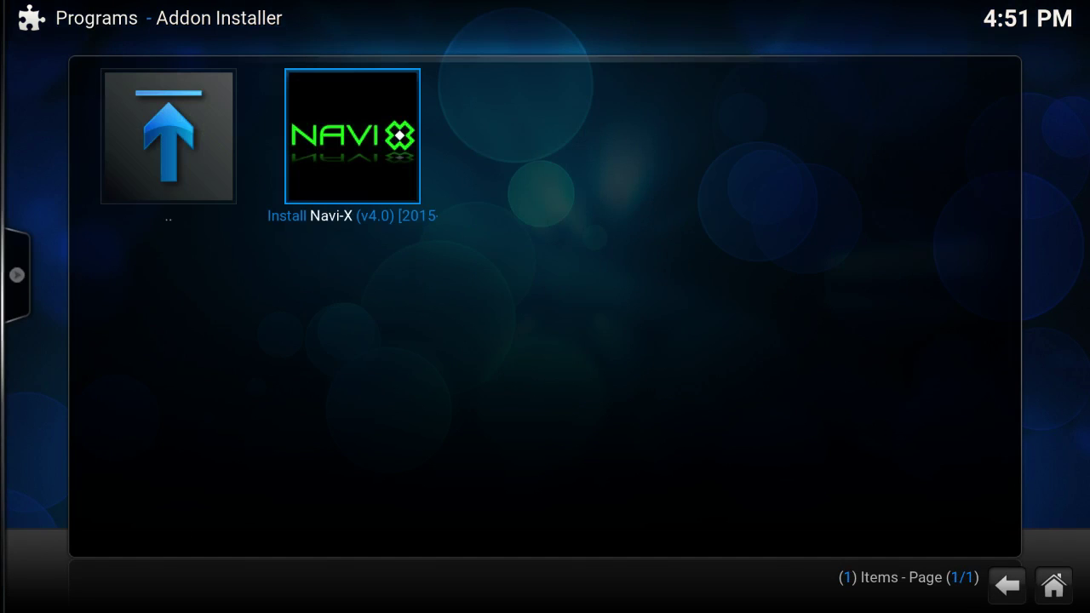
key("Return")
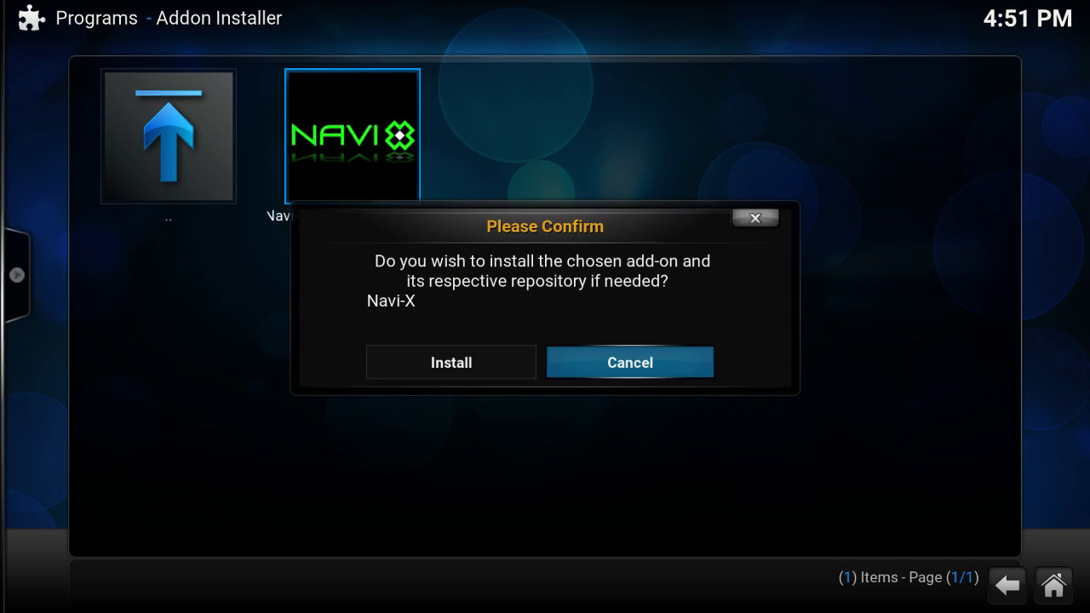
key("Left")
key("Return")
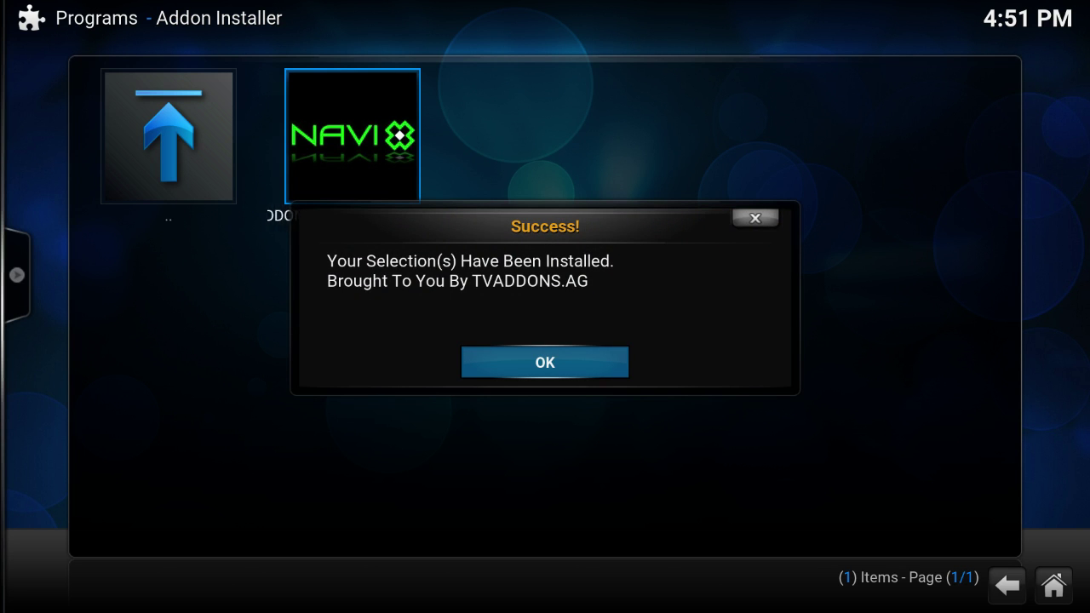
key("Return")
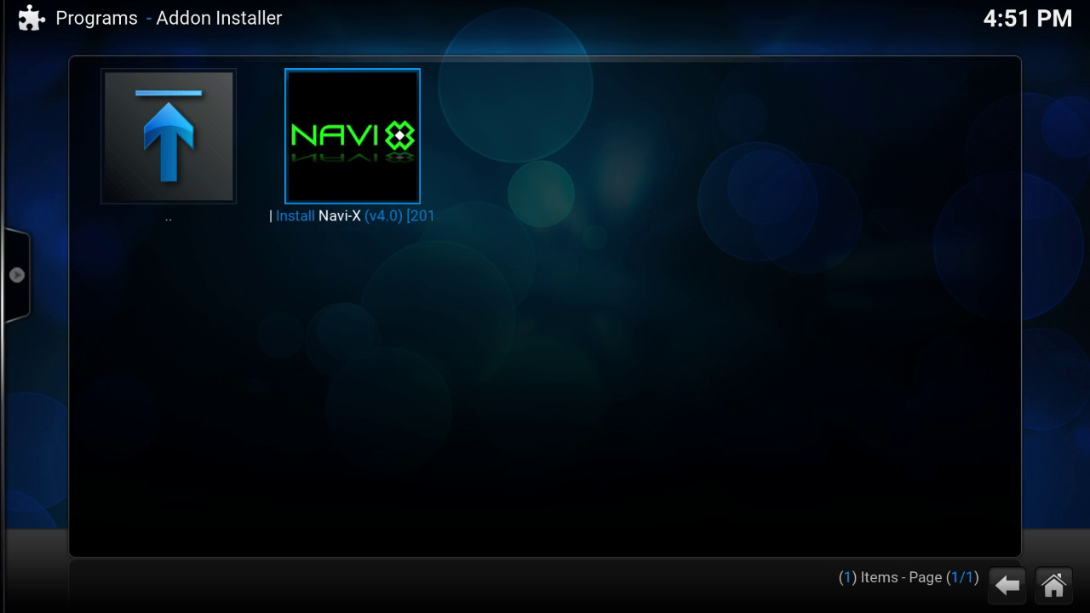
key("BackSpace")
key("BackSpace")
key("BackSpace")
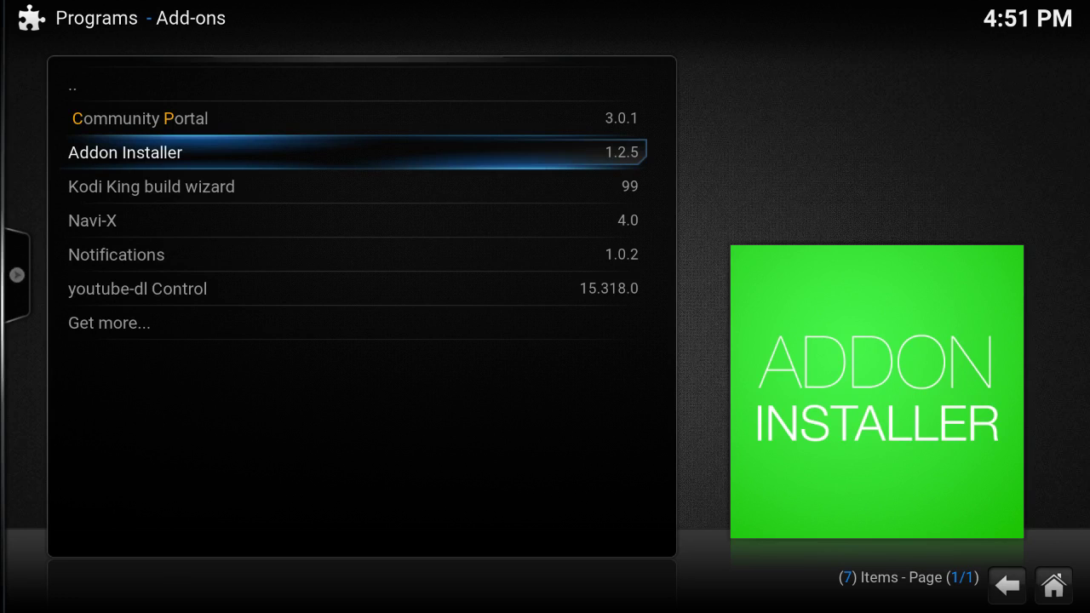
Step: Return to the Kodi home menu and settle on VIDEOS
key("BackSpace")
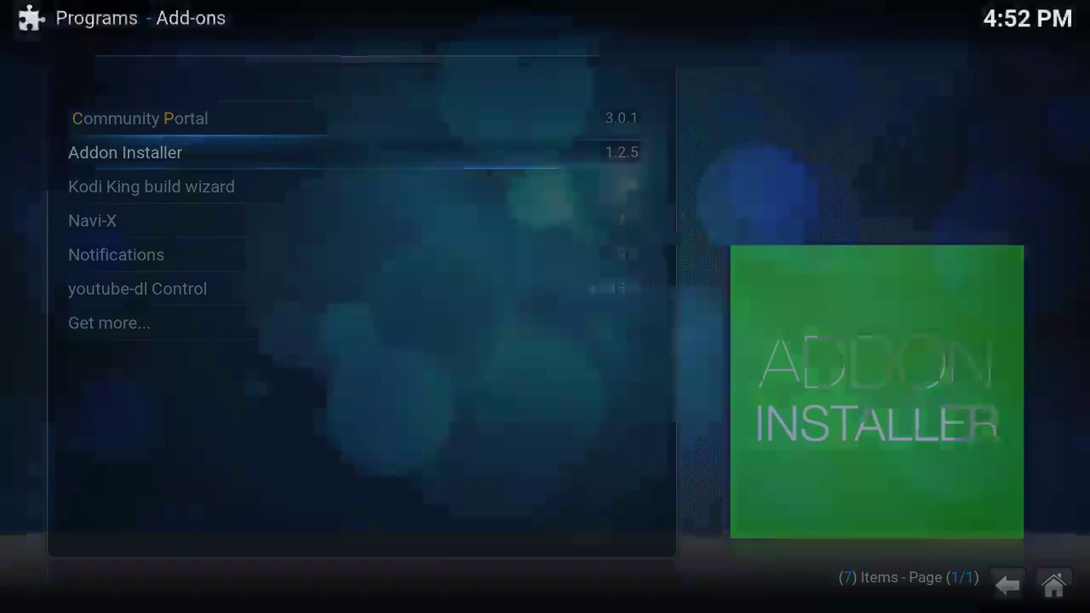
key("Left")
key("Left")
key("Left")
key("Right")
key("Left")
key("Right")
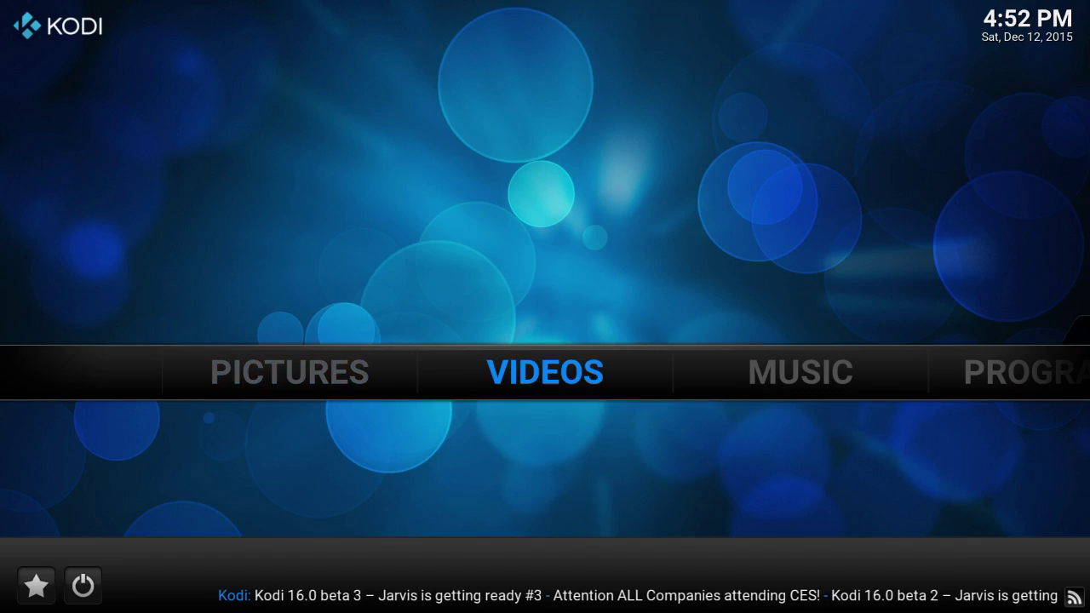
key("Left")
key("Right")
key("Left")
key("Right")
key("Left")
key("Right")
key("Left")
key("Right")
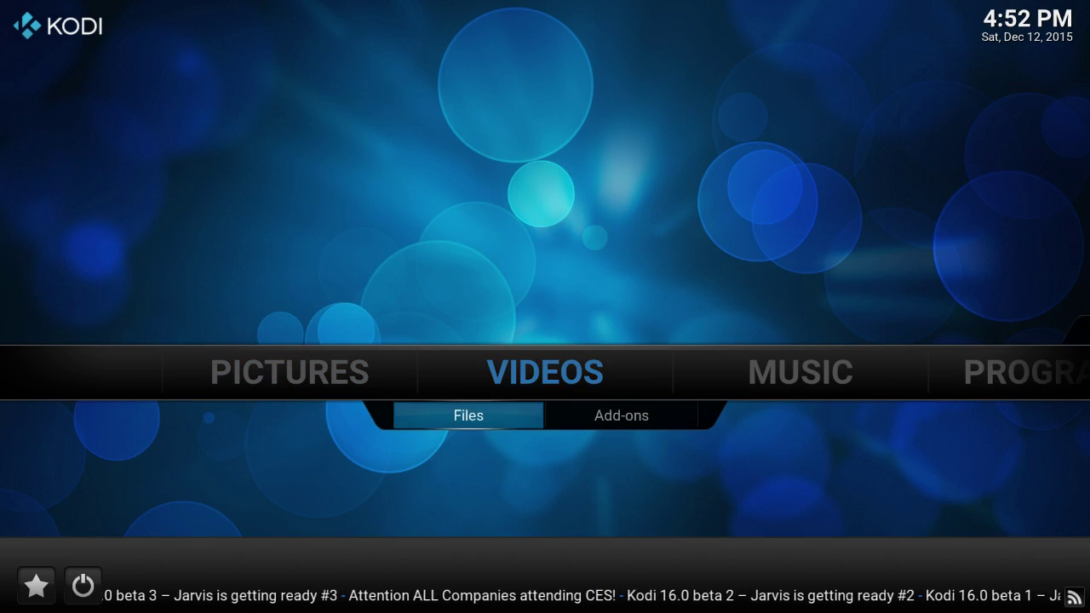
Step: Open the video Add-ons list and view details for dexterTV, Phoenix, Stream All The Sources and YouTube
key("Down")
key("Right")
key("Return")
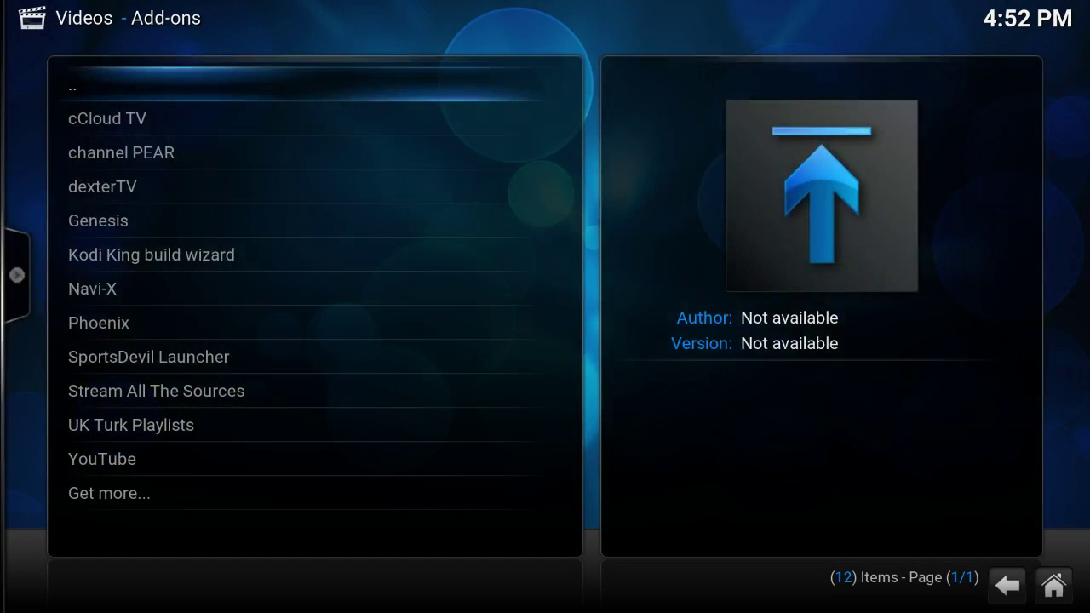
key("Down")
key("Down")
key("Down")
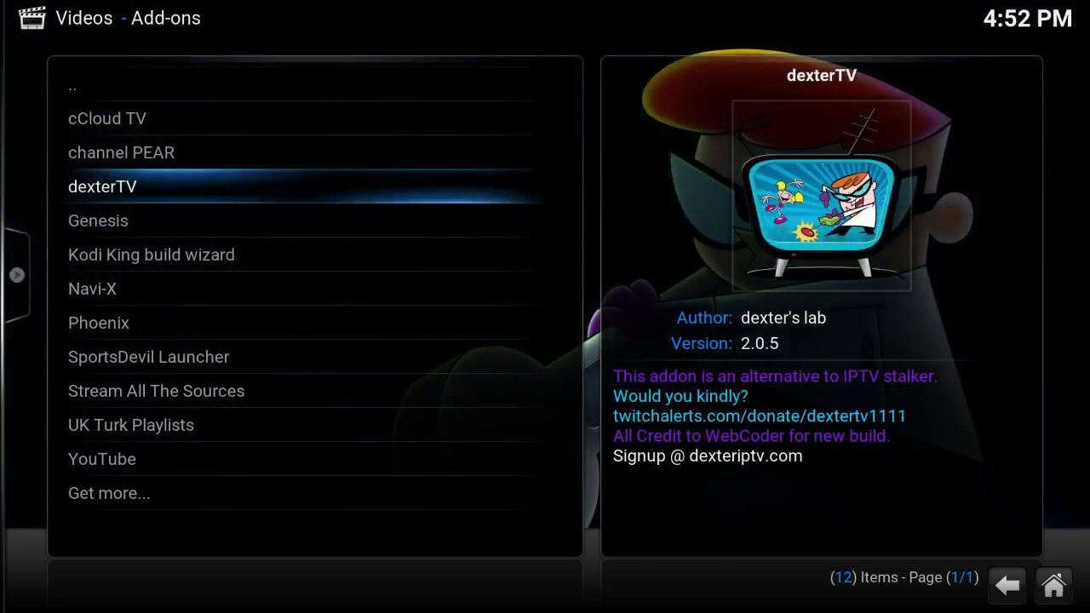
key("Down")
key("Down")
key("Down")
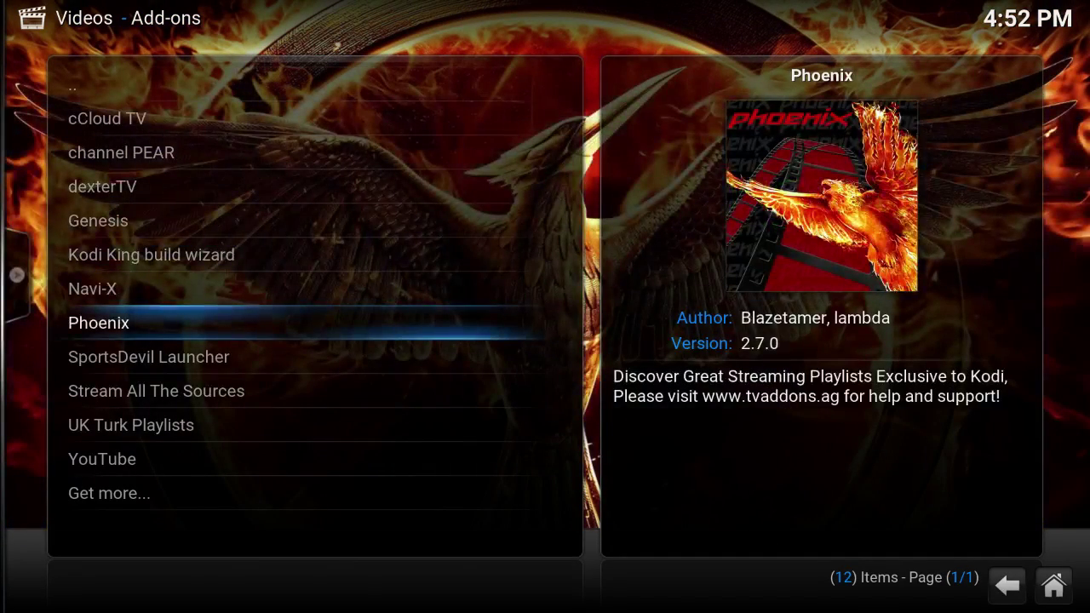
key("Down")
key("Down")
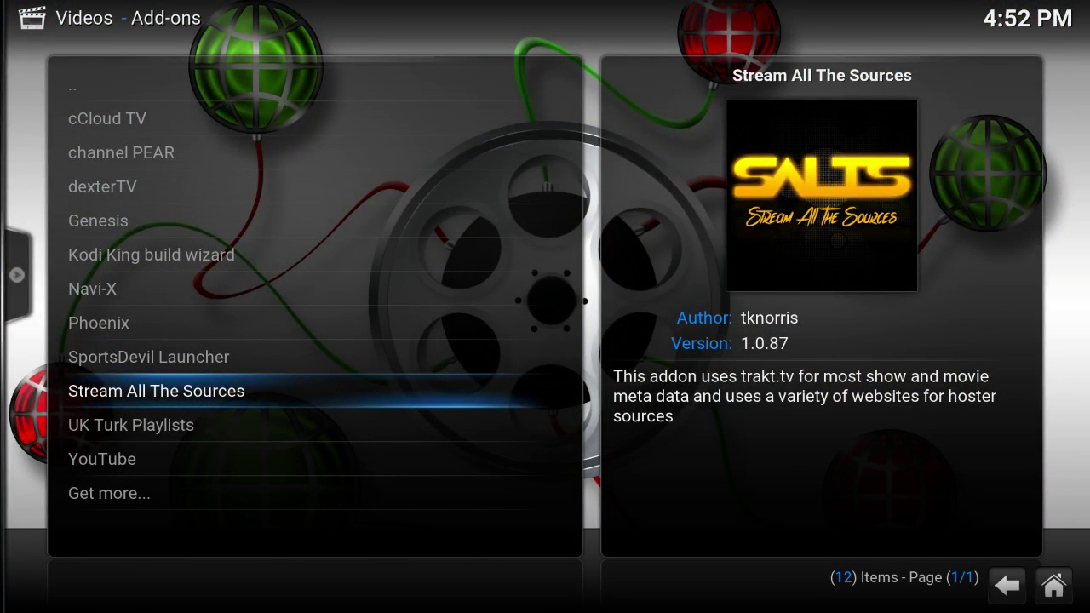
key("Down")
key("Down")
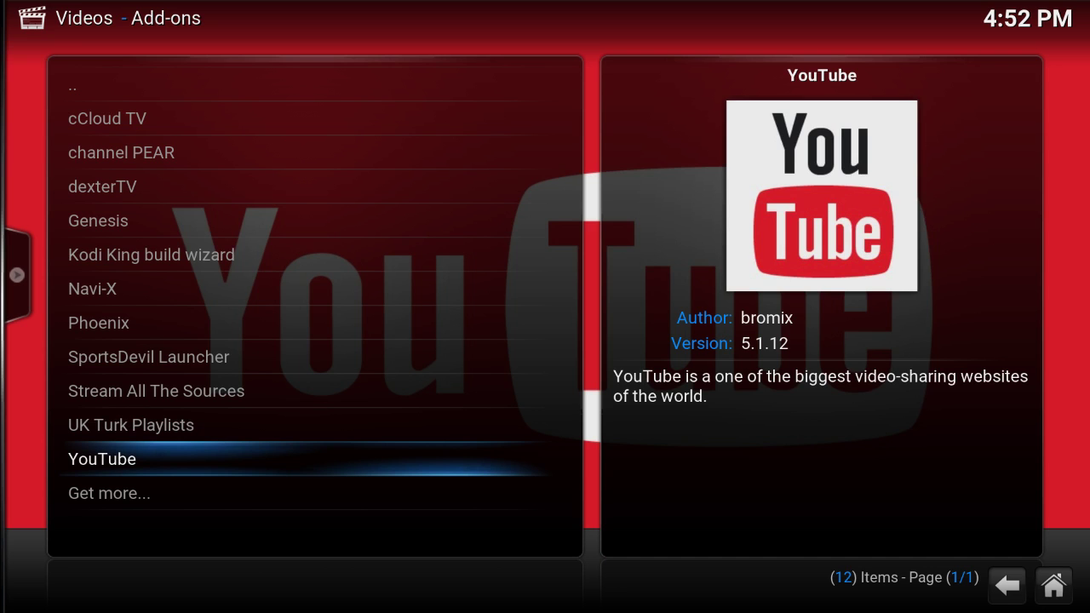
key("Down")
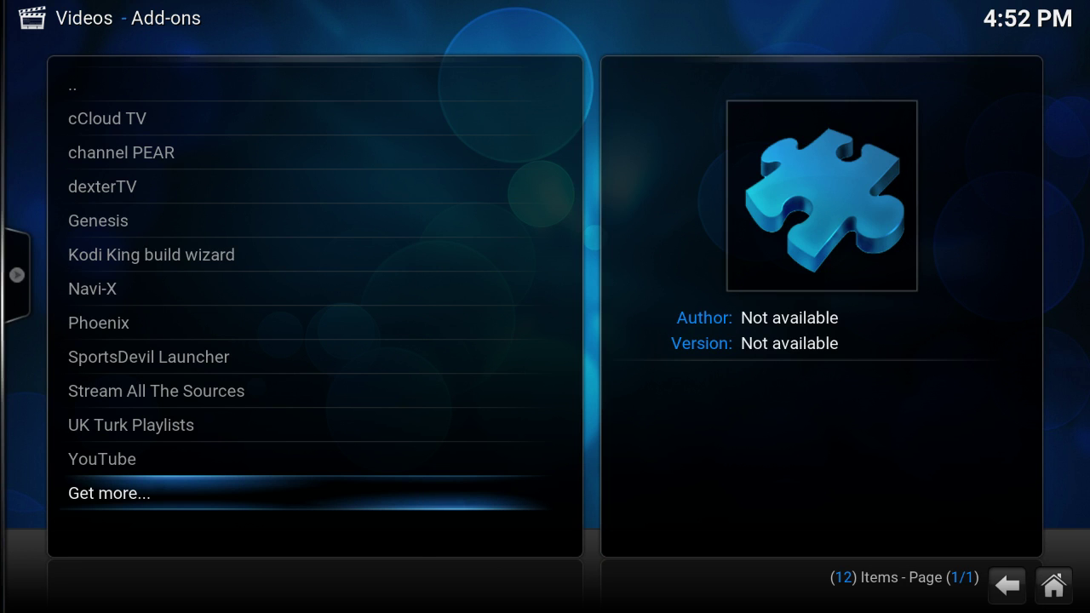
key("Up")
key("Up")
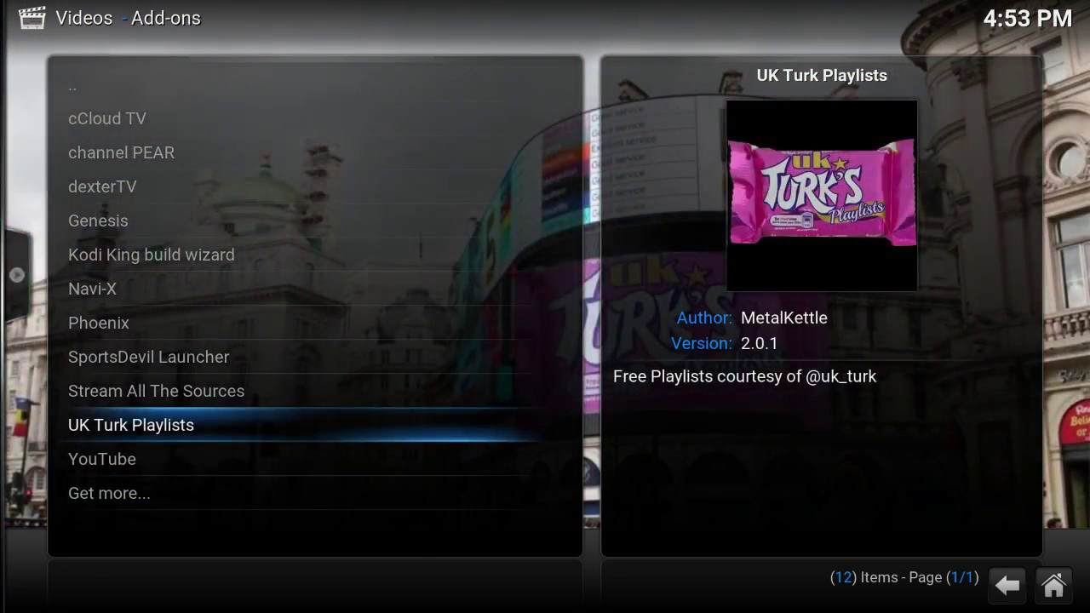